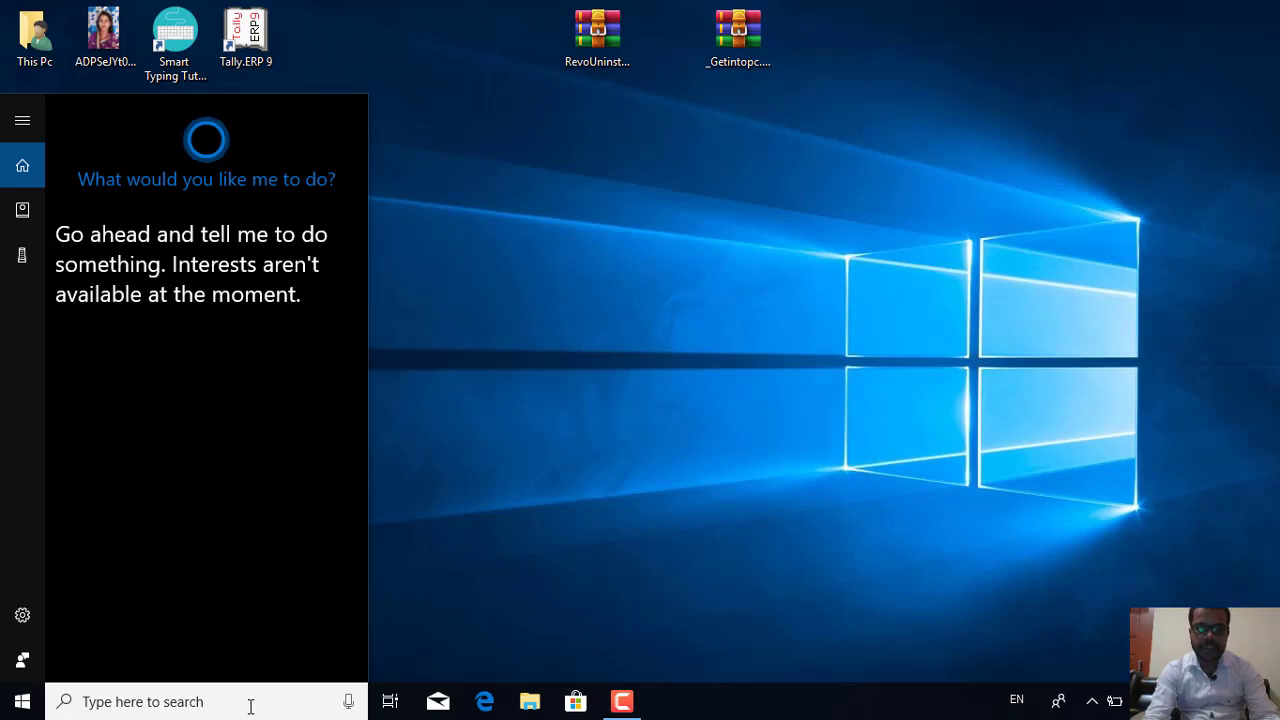
Search 'm' in Start and launch Microsoft Office Word 2007 to a blank Document1
text(m)
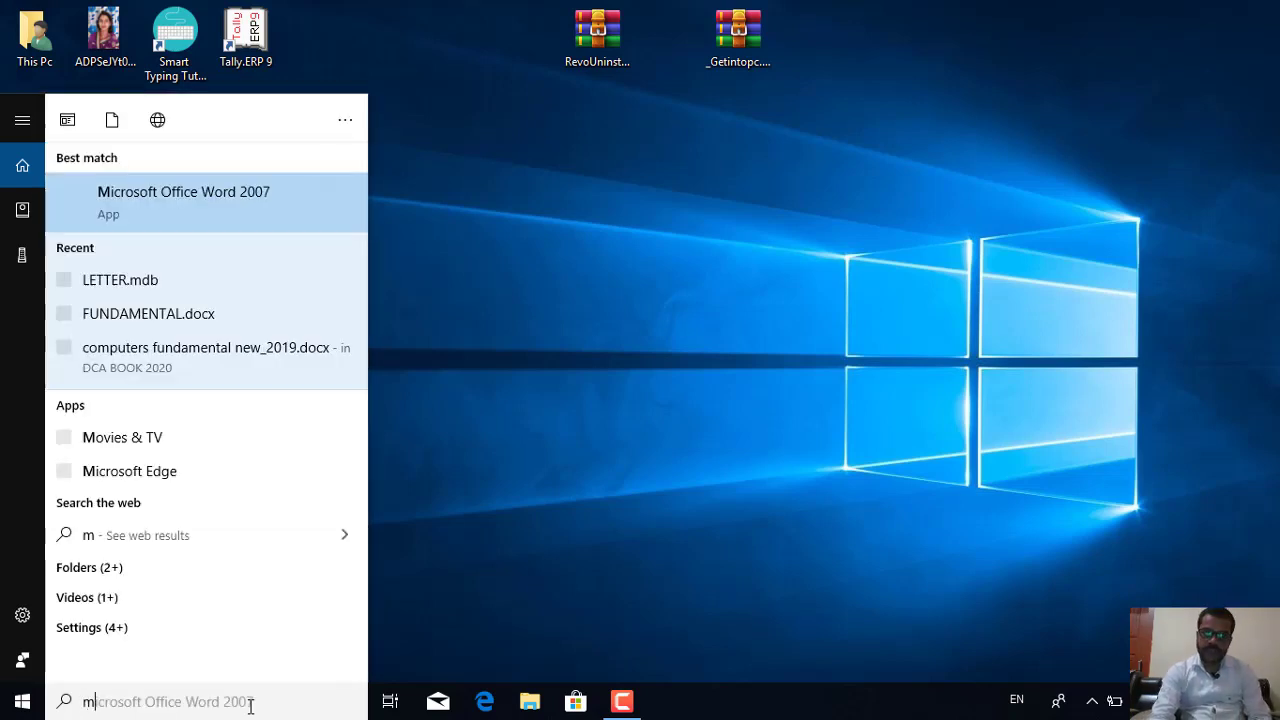
click(202, 197)
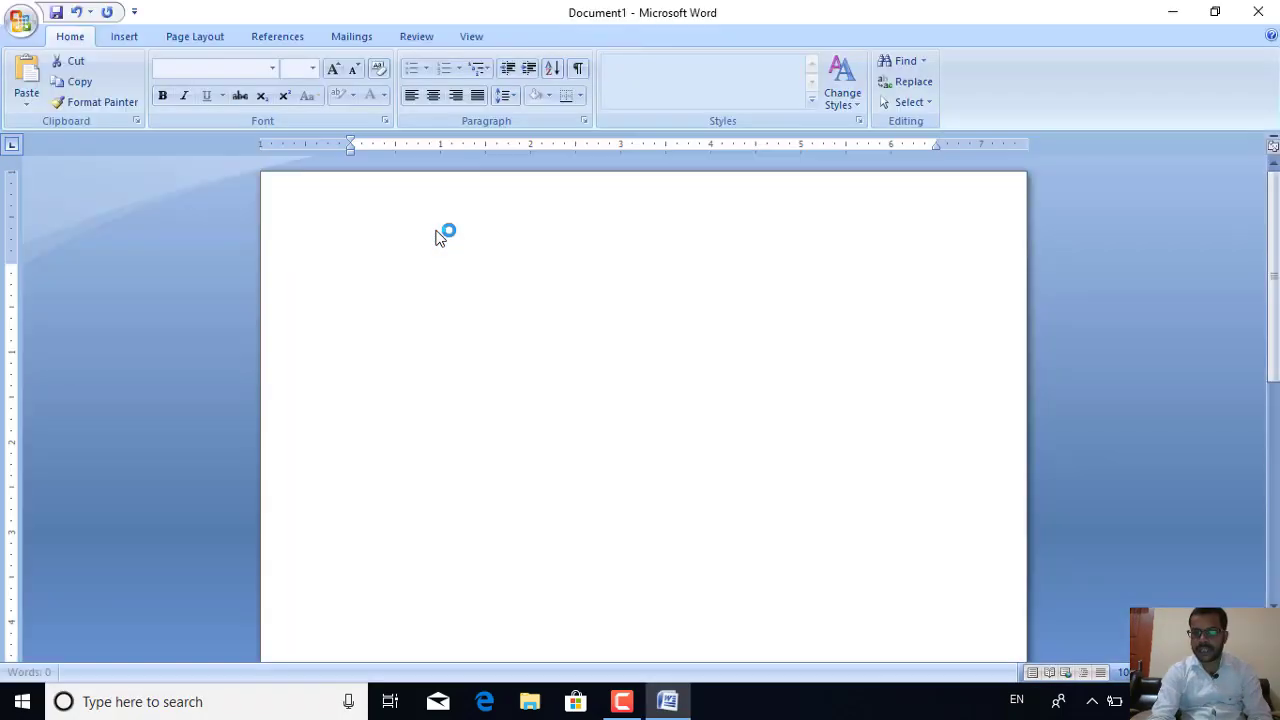
With the Review tab showing, type 'munday' and enlarge its font twice with Ctrl+Shift+>
click(416, 37)
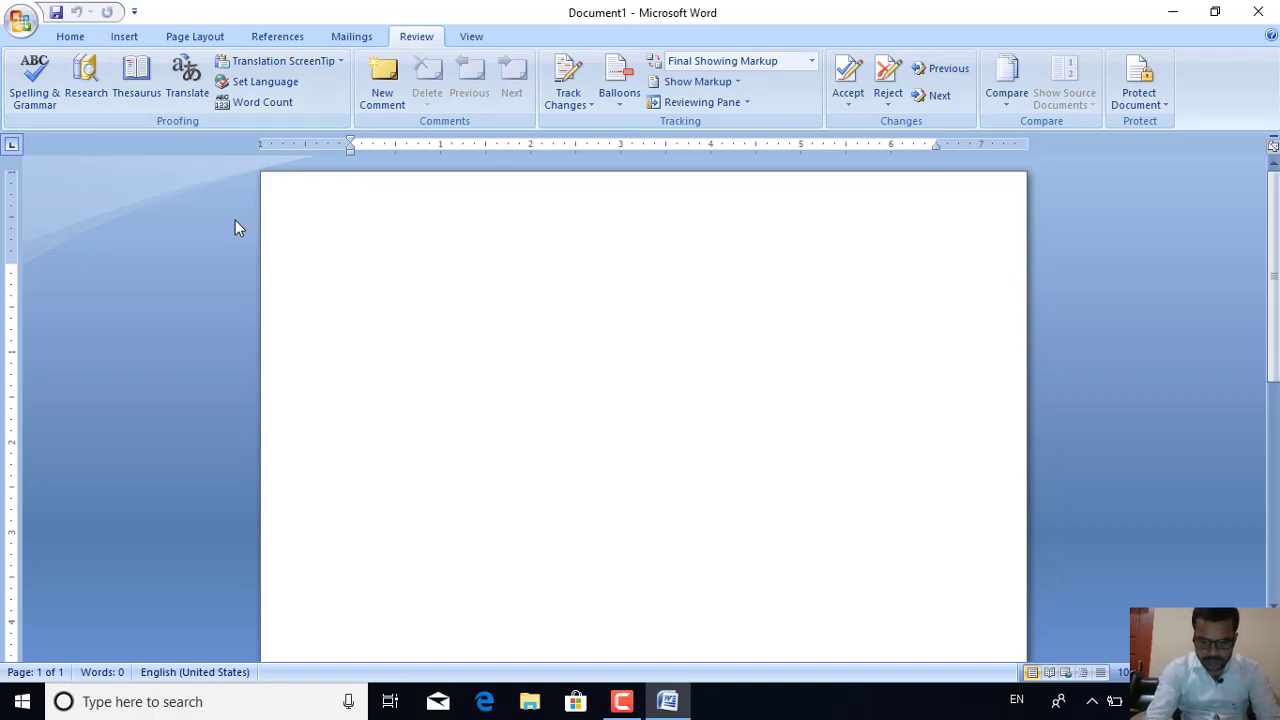
text(mund)
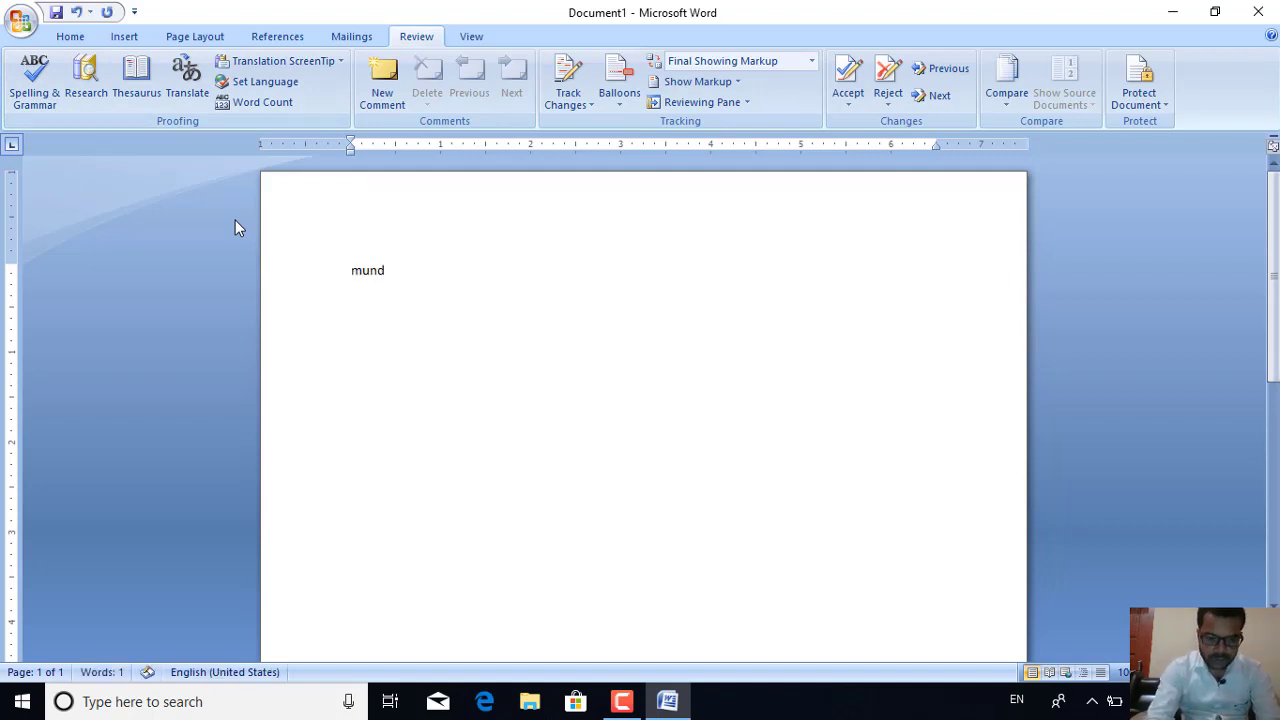
text(ay)
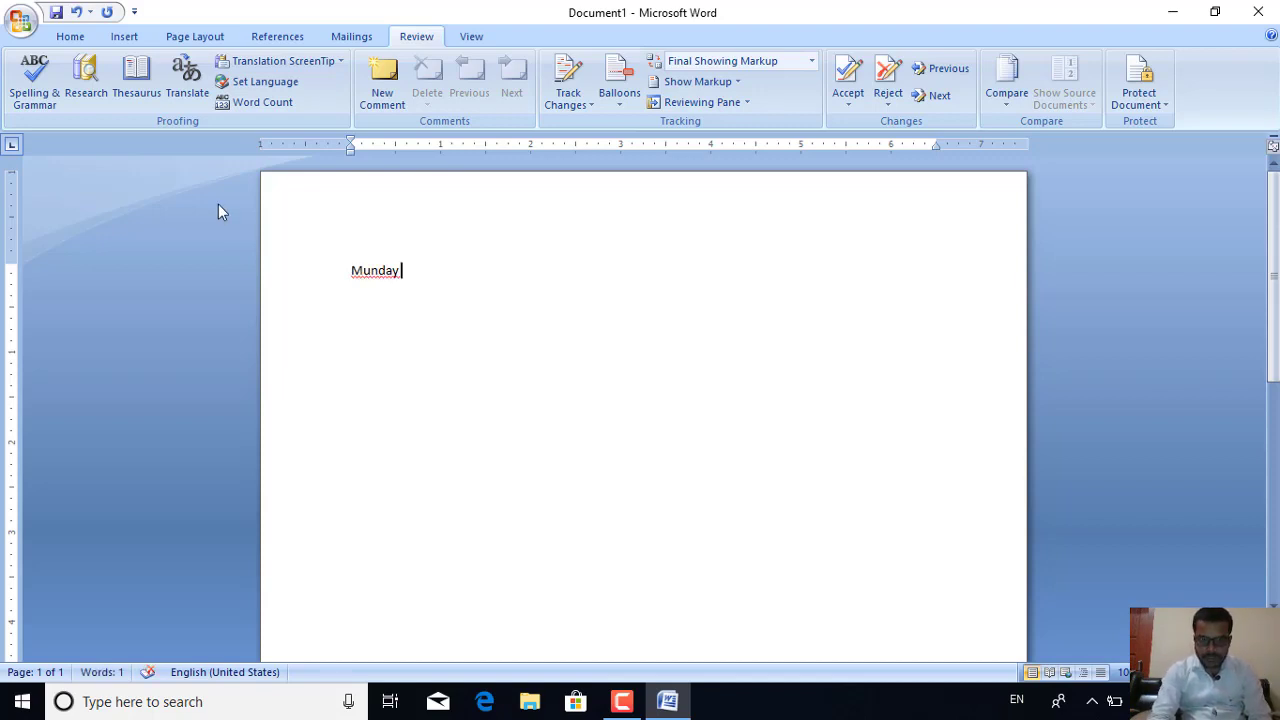
click(255, 280)
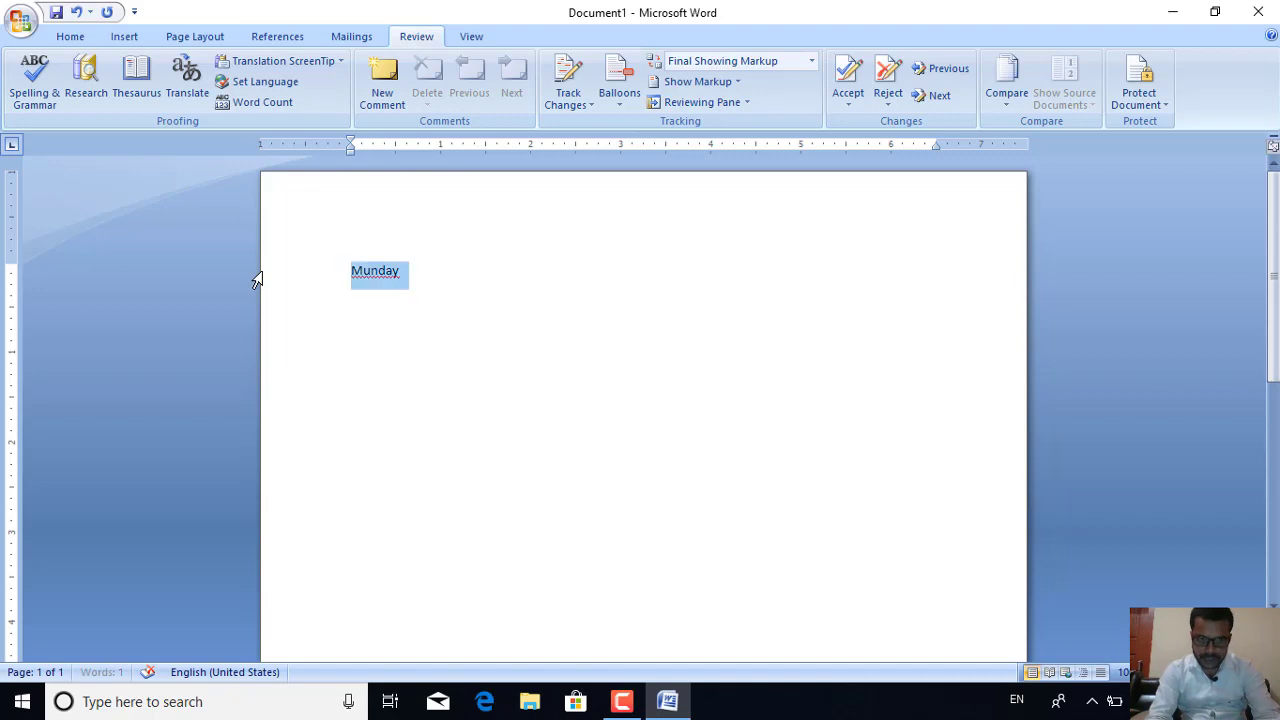
key(ctrl+shift+period)
key(ctrl+shift+period)
key(ctrl+shift+period)
key(ctrl+shift+period)
key(ctrl+shift+period)
key(ctrl+shift+period)
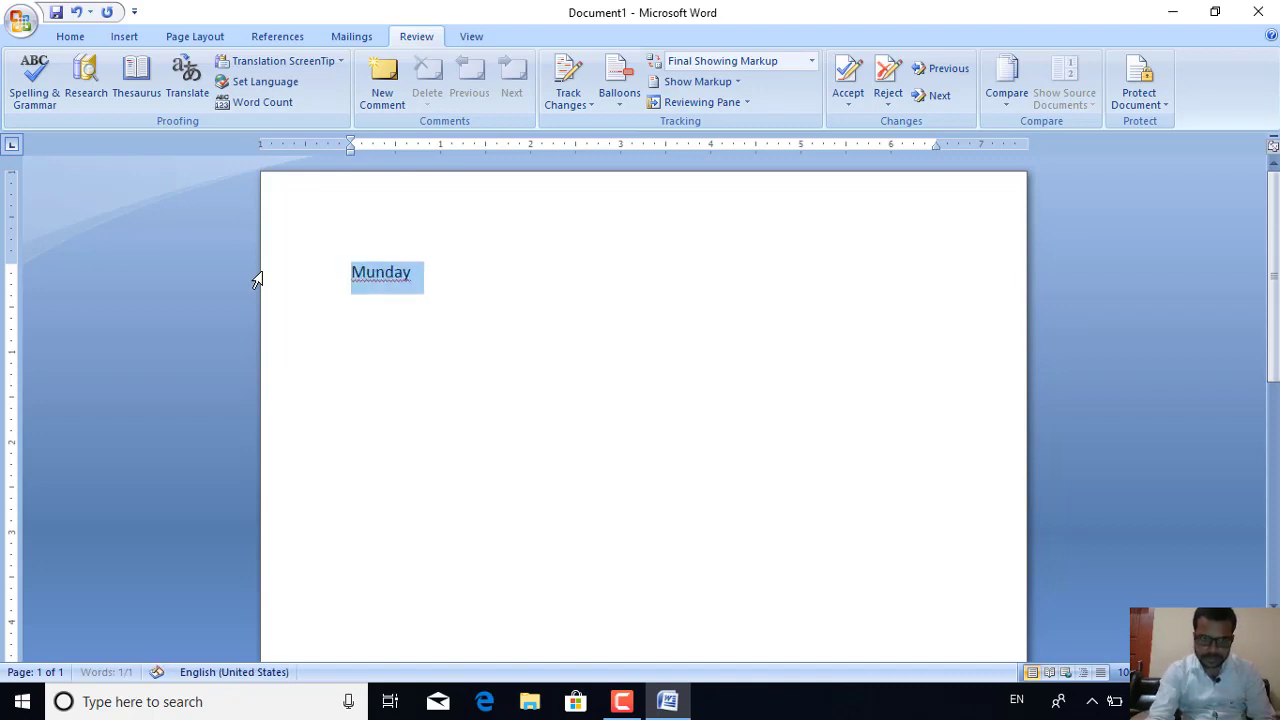
key(ctrl+shift+period)
key(ctrl+shift+period)
key(ctrl+shift+period)
key(ctrl+shift+period)
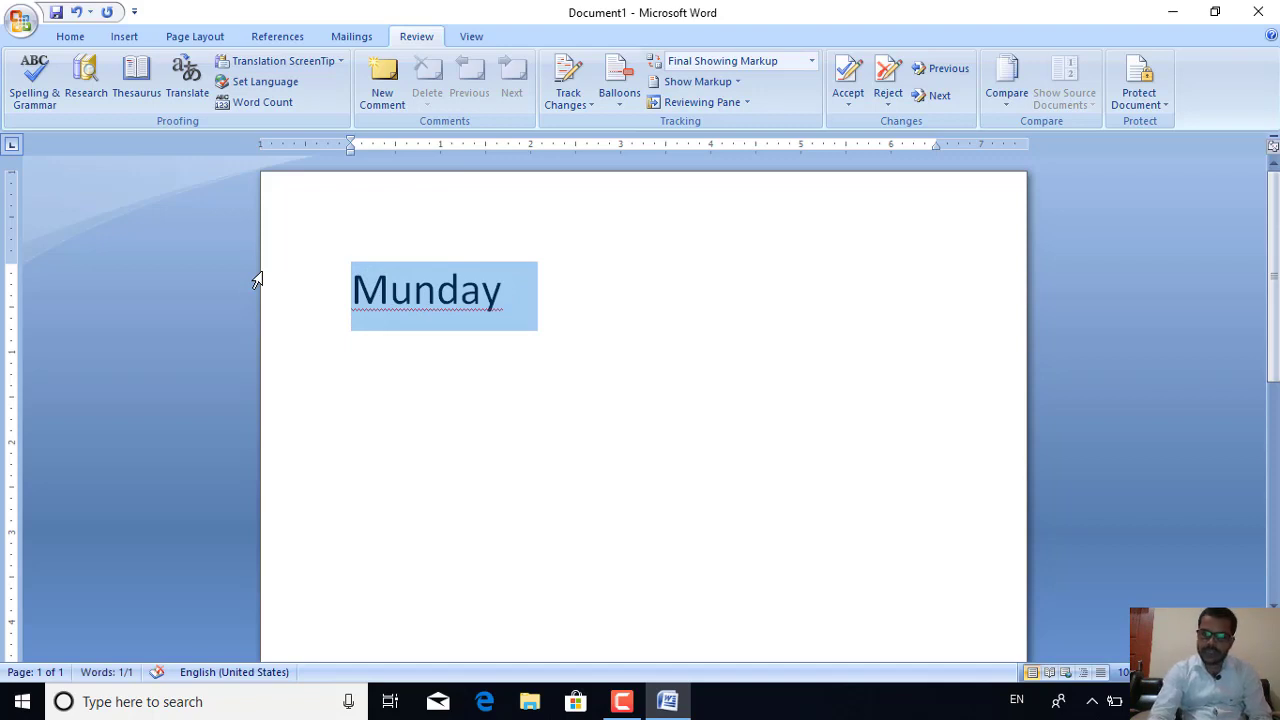
key(End)
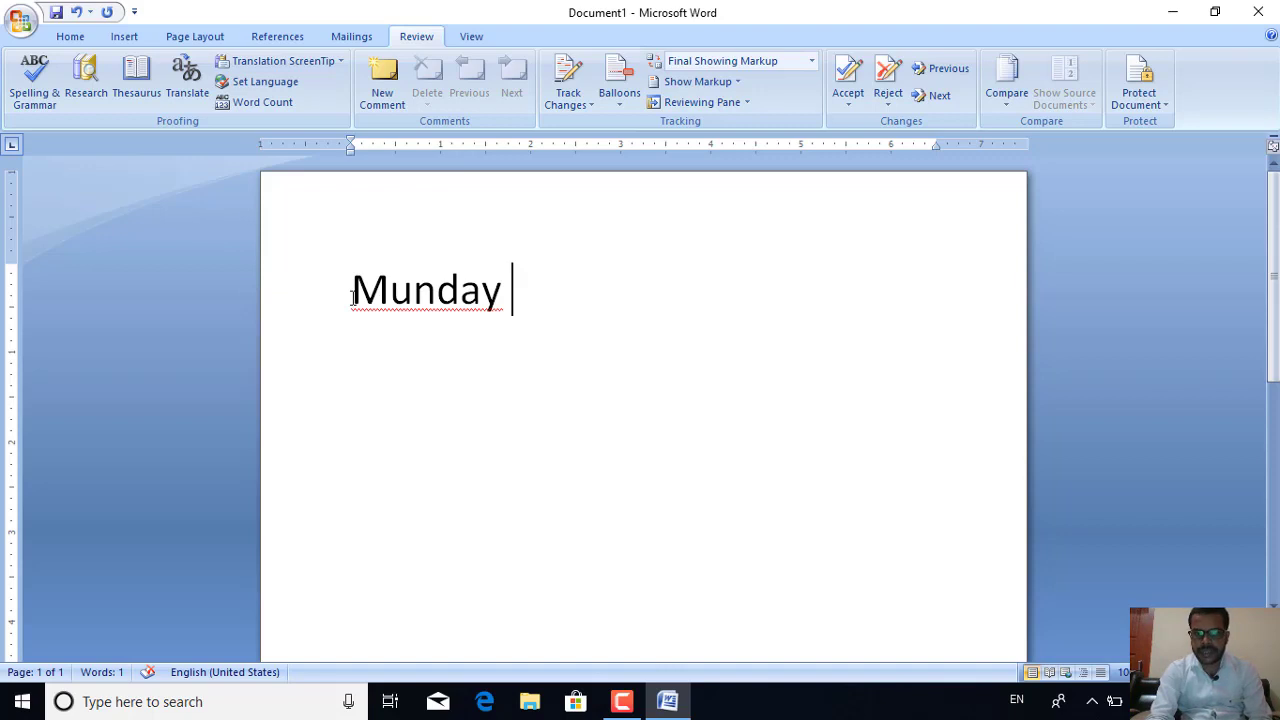
Run Spelling & Grammar and change 'Munday' to the suggestion 'Monday', then confirm completion
click(404, 300)
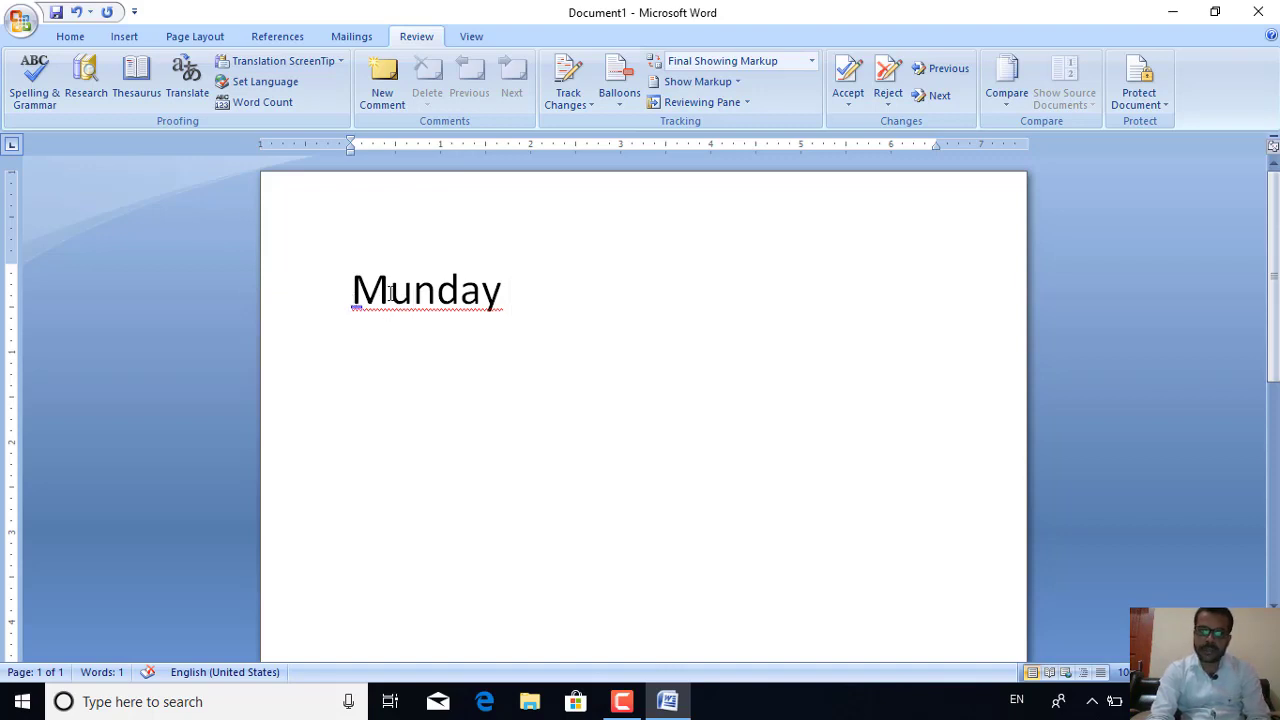
click(30, 88)
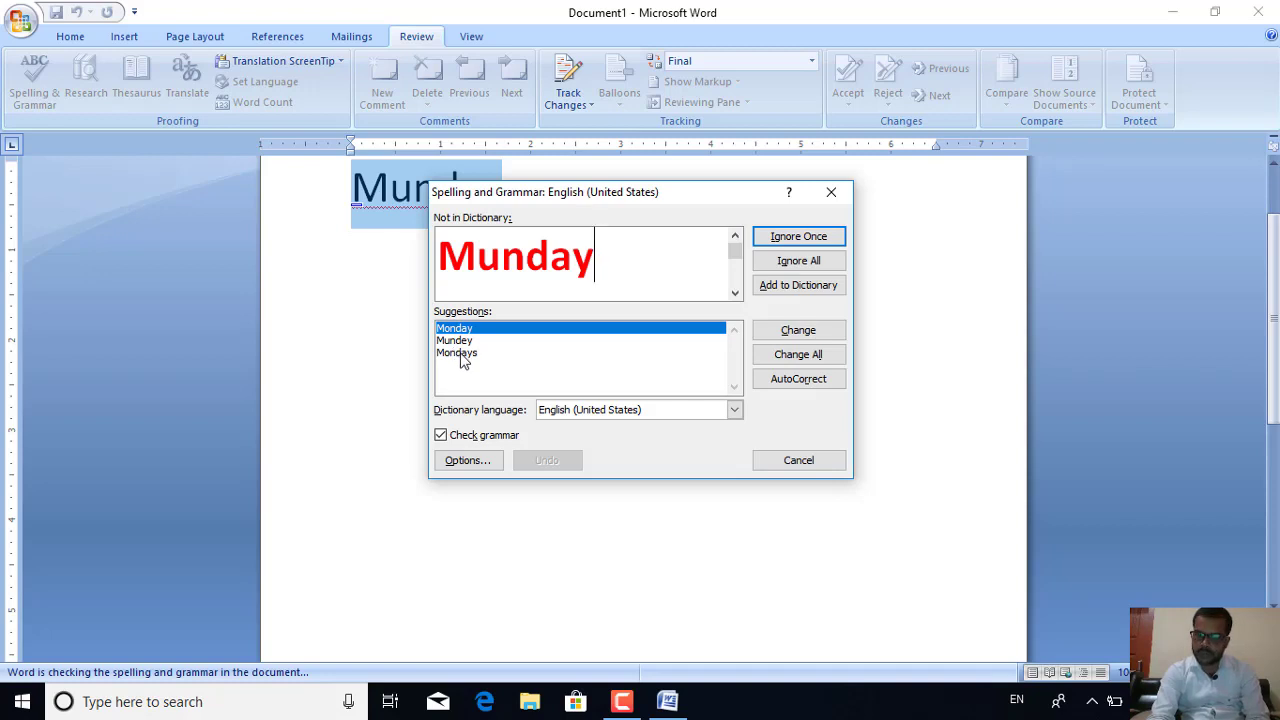
click(449, 332)
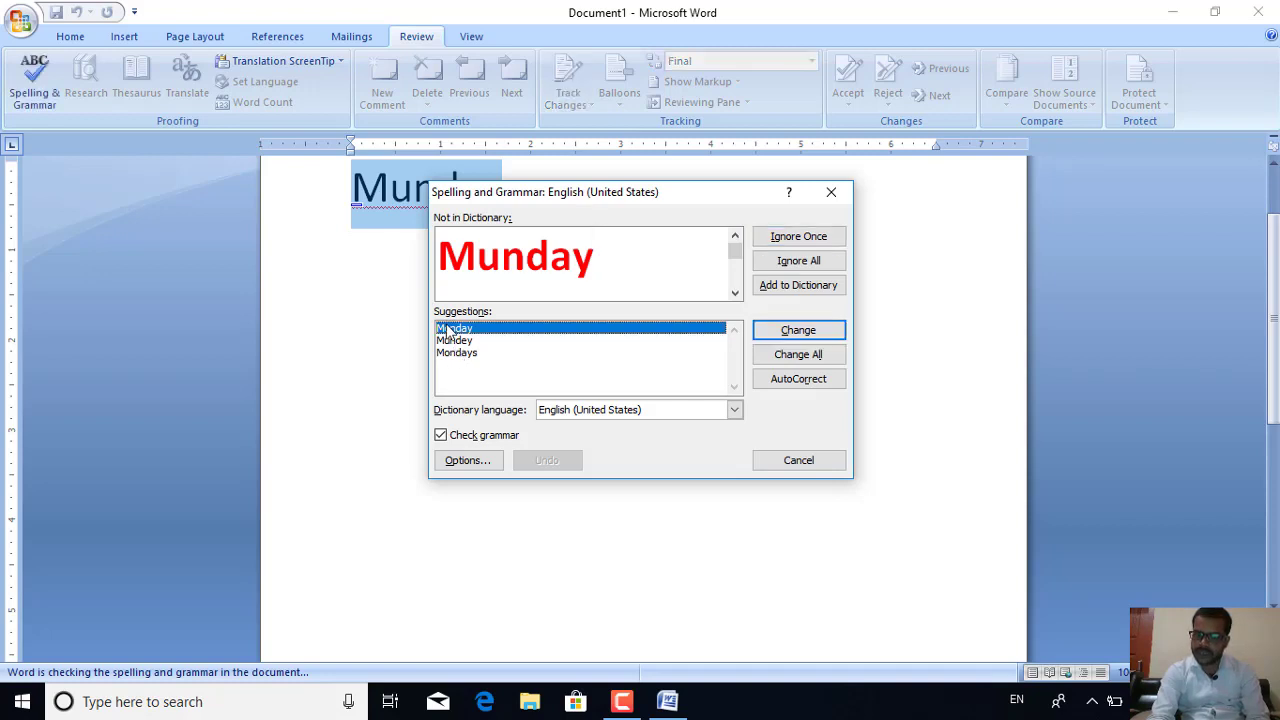
click(797, 332)
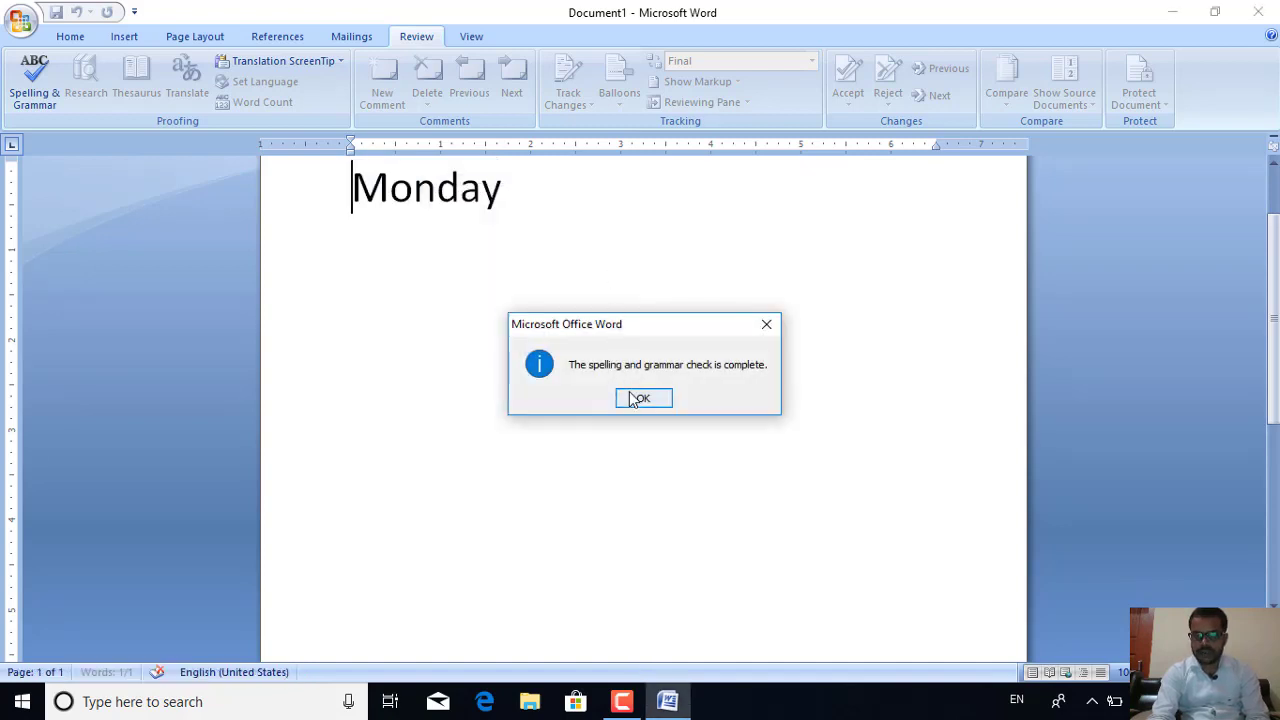
click(643, 398)
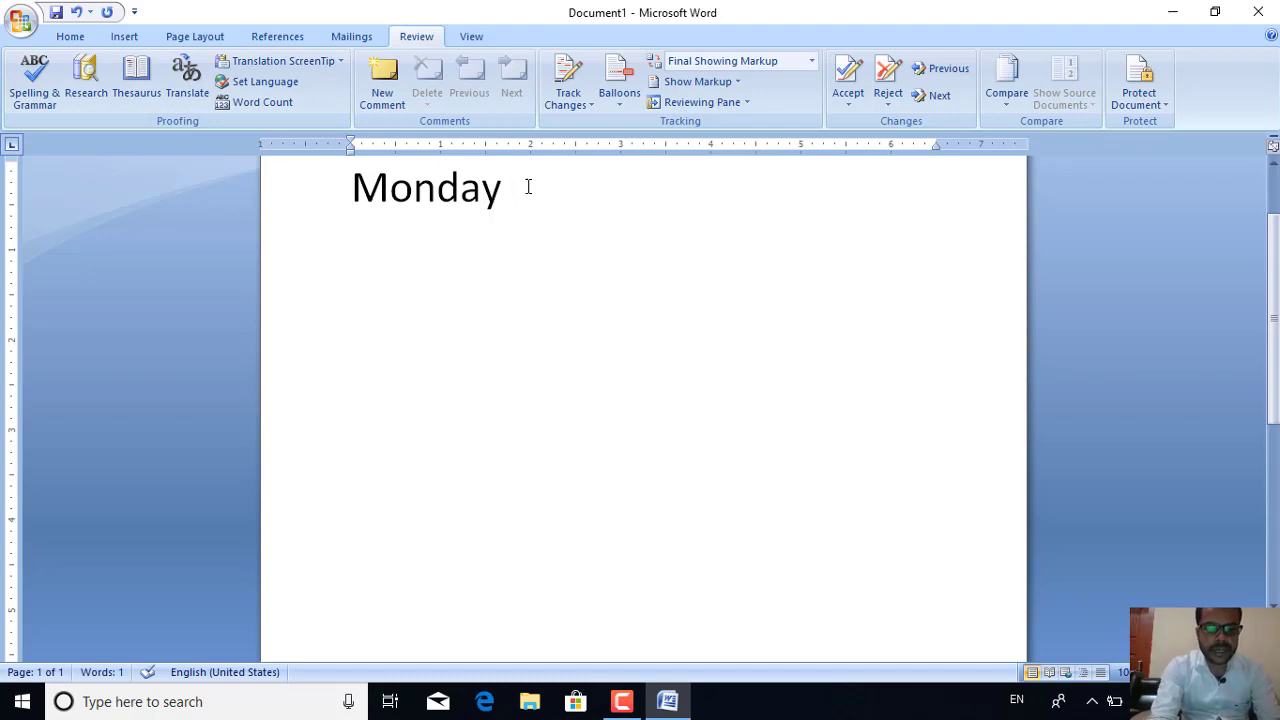
Add ' are the first day of the week.' and respell Monday as 'Munday'
text(are the)
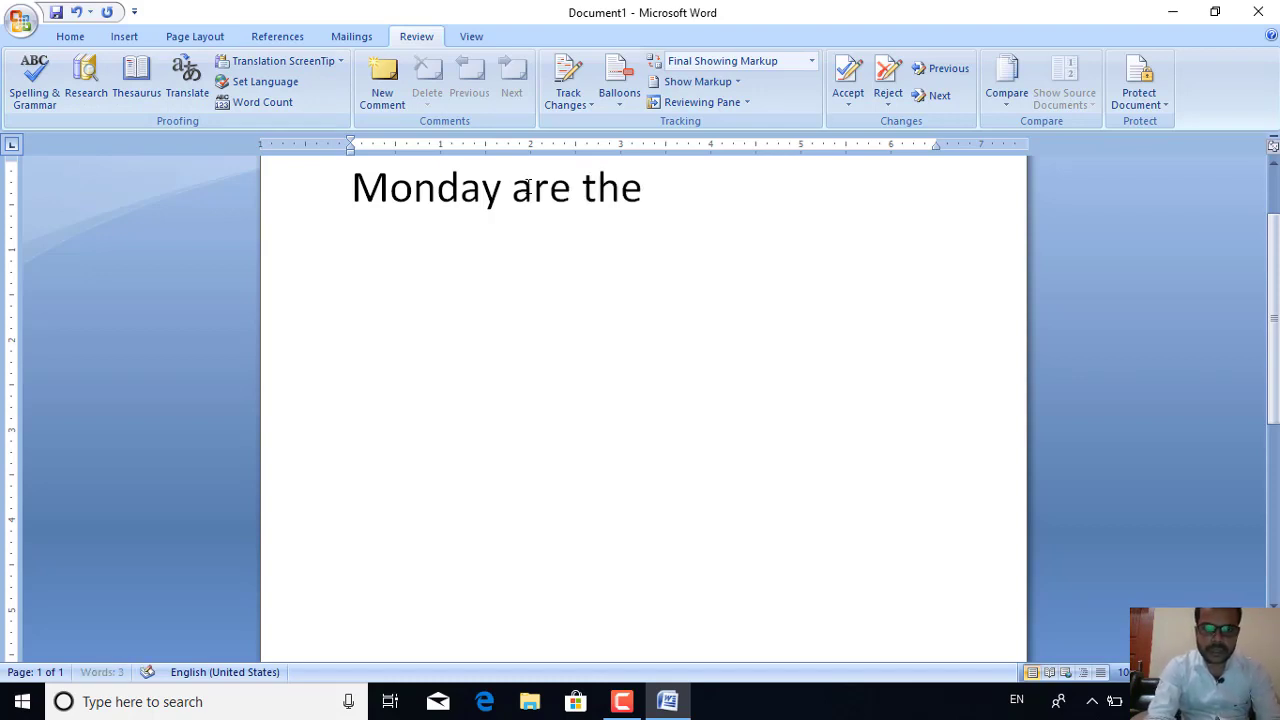
text( first)
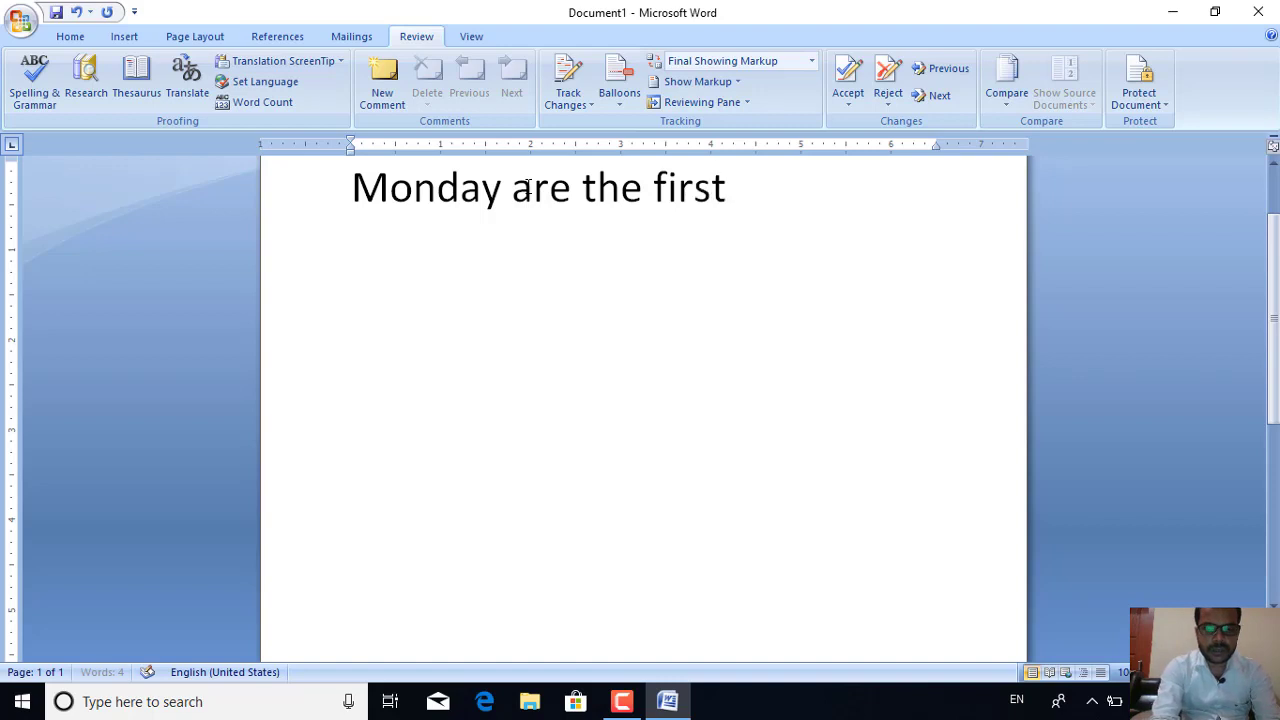
text( day )
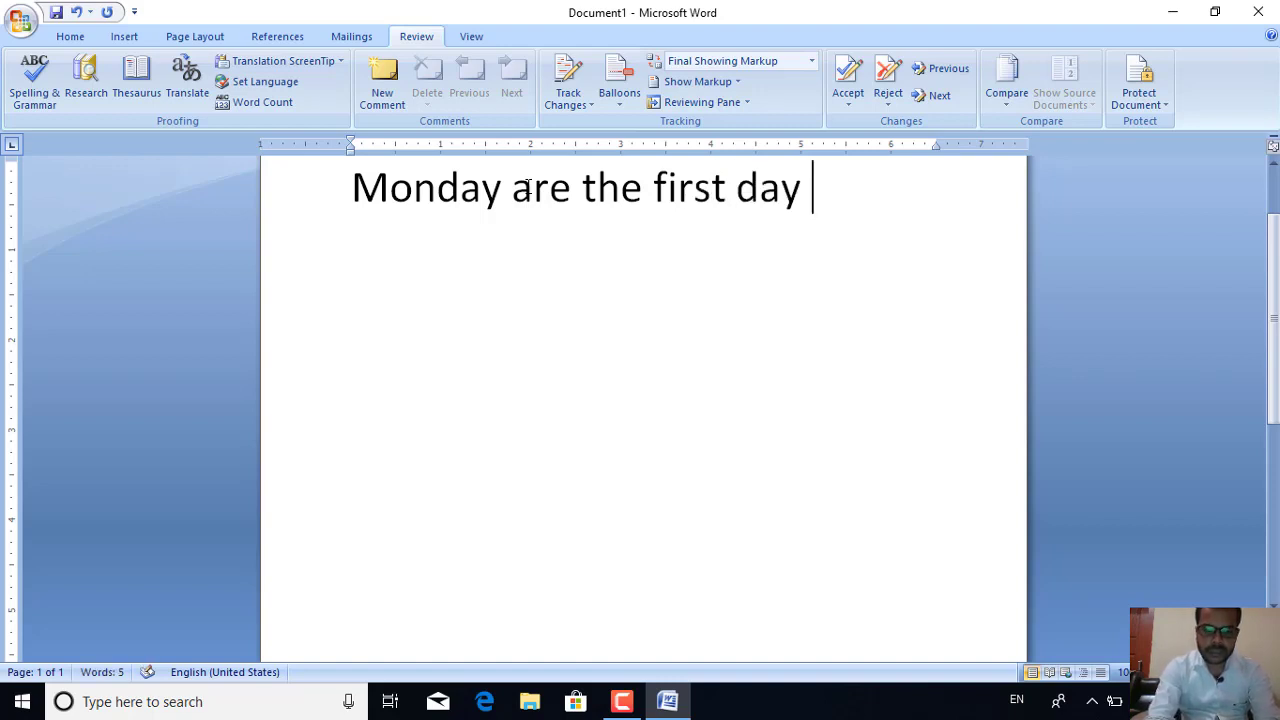
text(of the w)
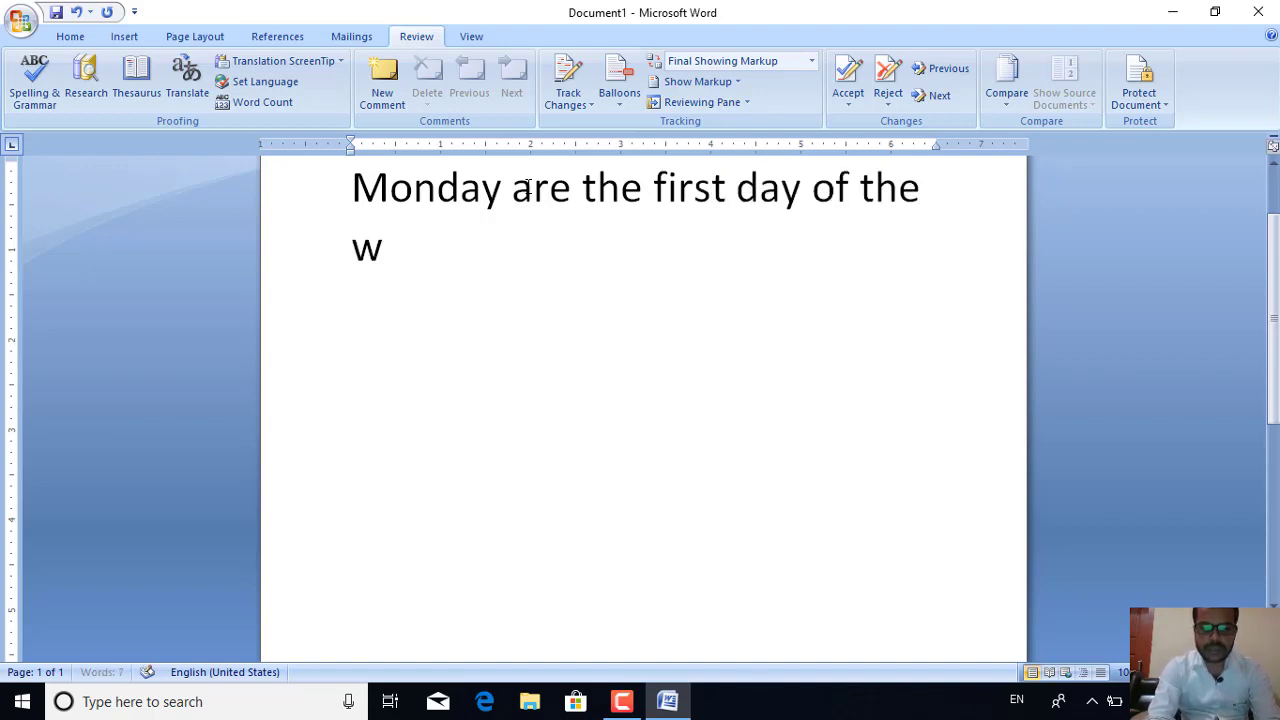
text(eek.)
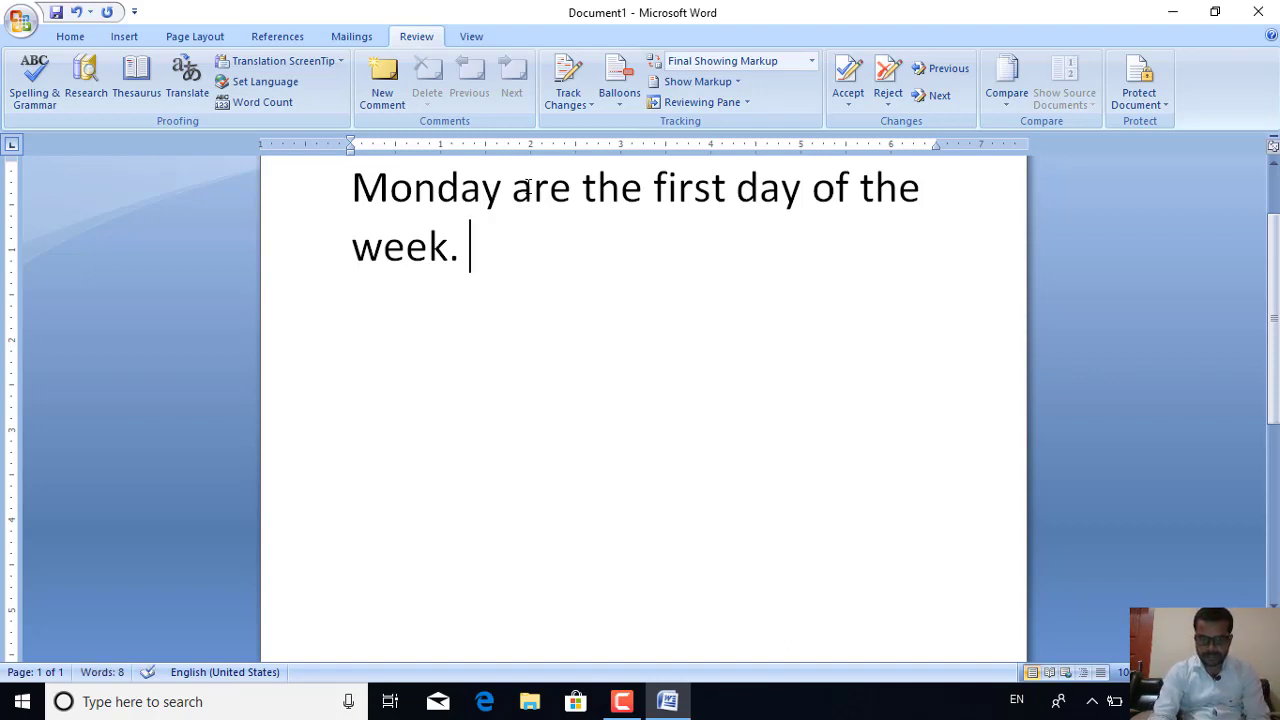
click(414, 190)
key(BackSpace)
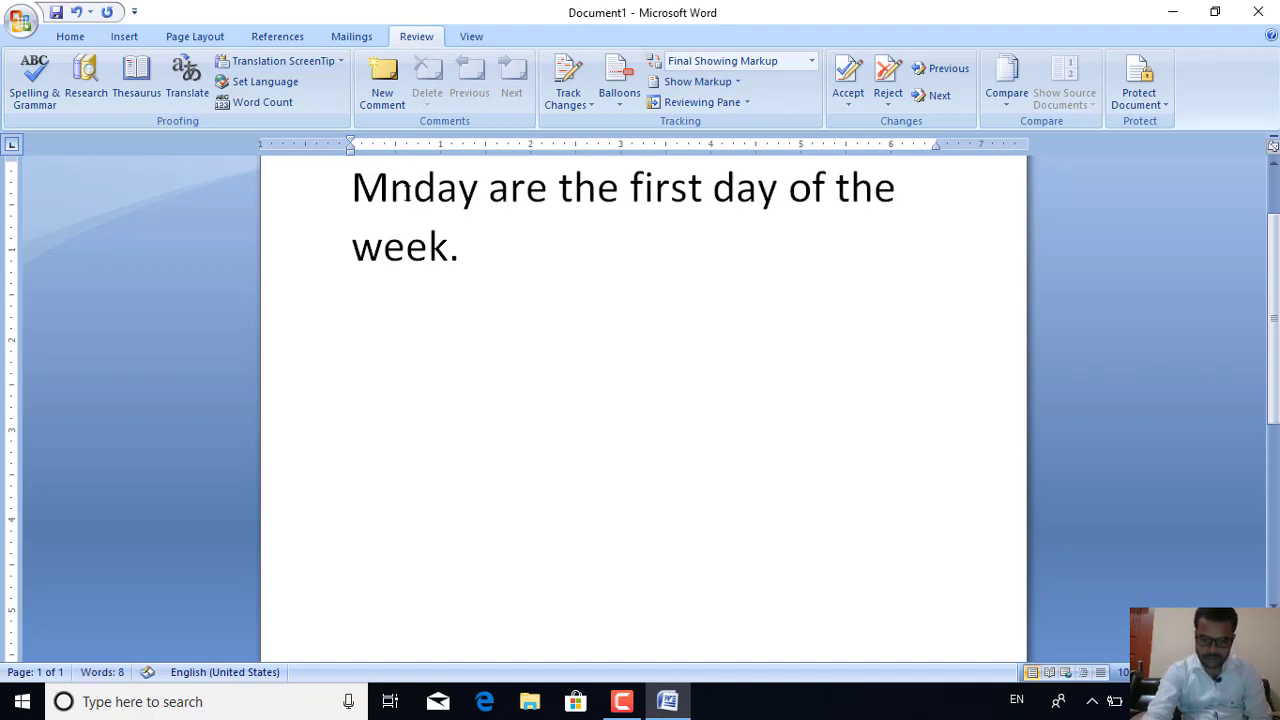
text(u)
click(484, 260)
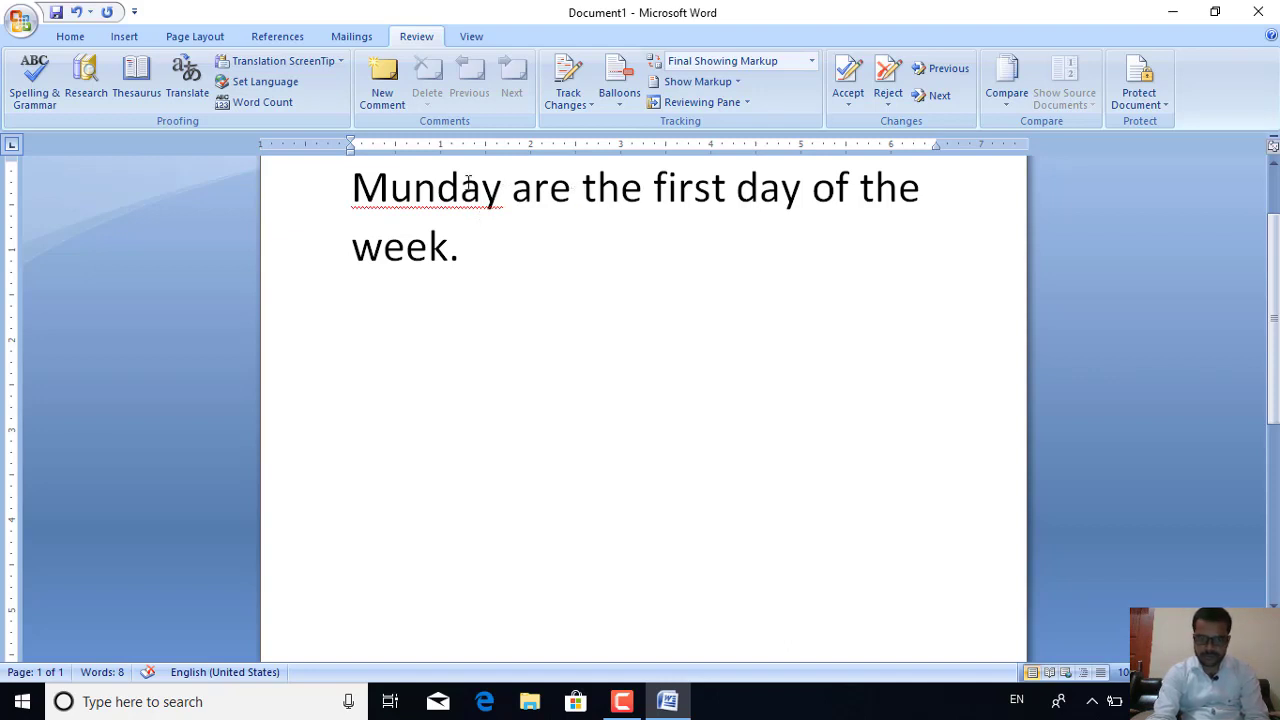
Run Spelling & Grammar, accepting 'Monday' for 'Munday' and 'is' for 'are'
click(438, 197)
click(29, 79)
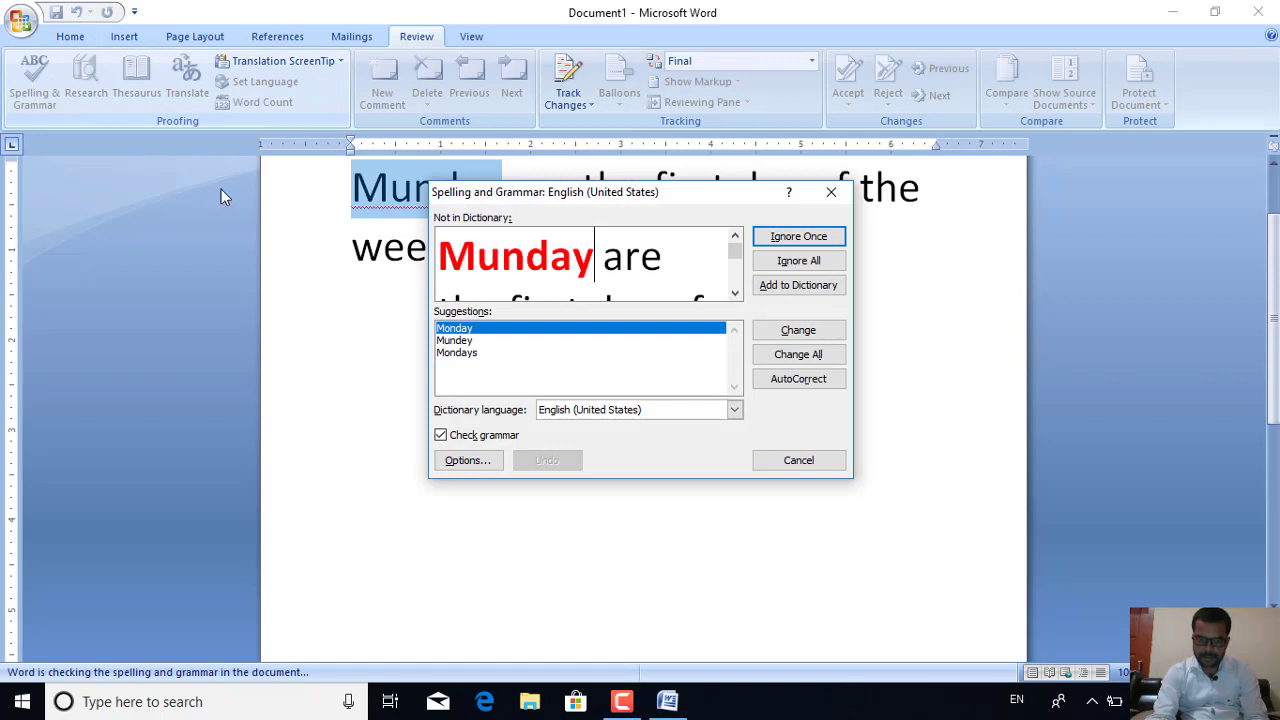
click(441, 436)
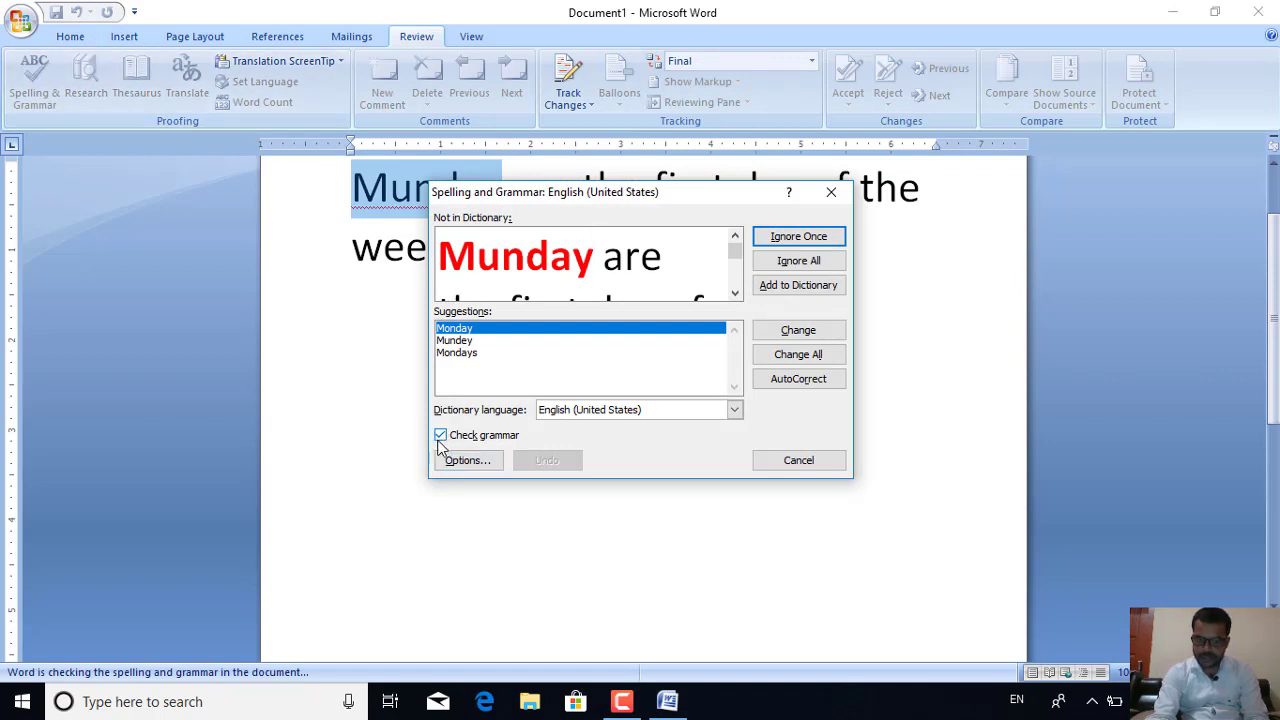
click(820, 331)
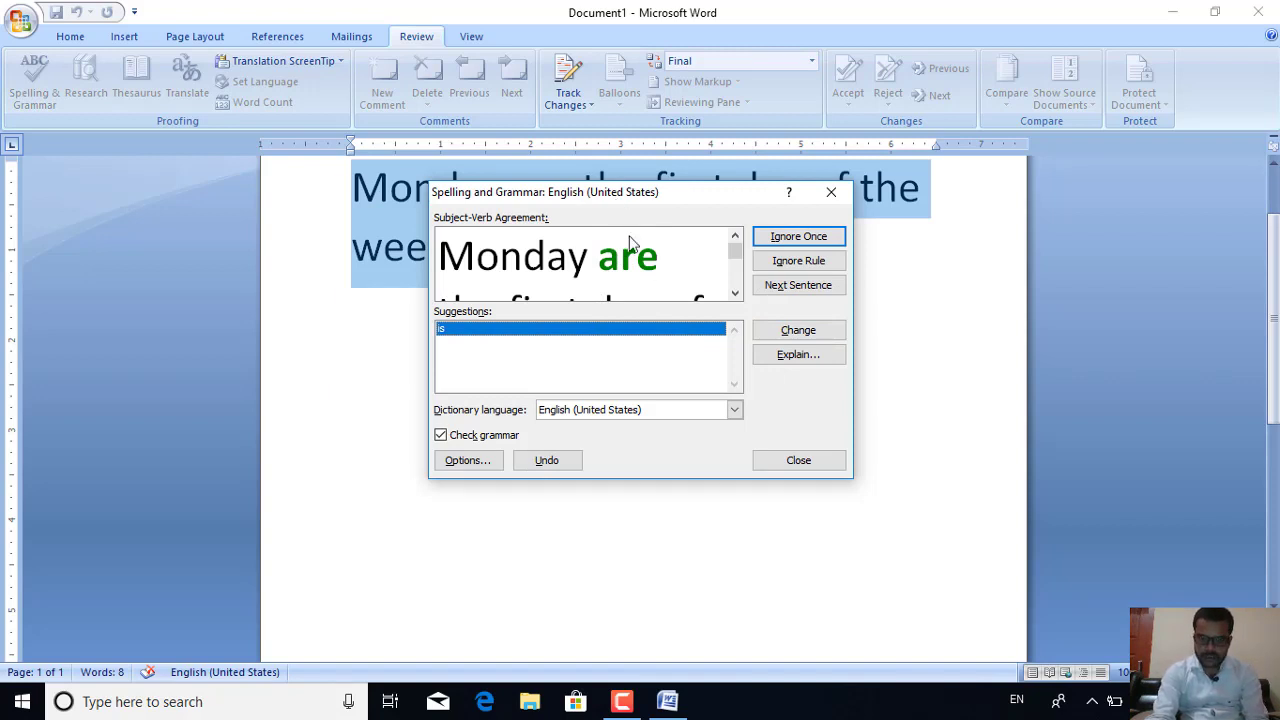
drag(618, 203, 738, 291)
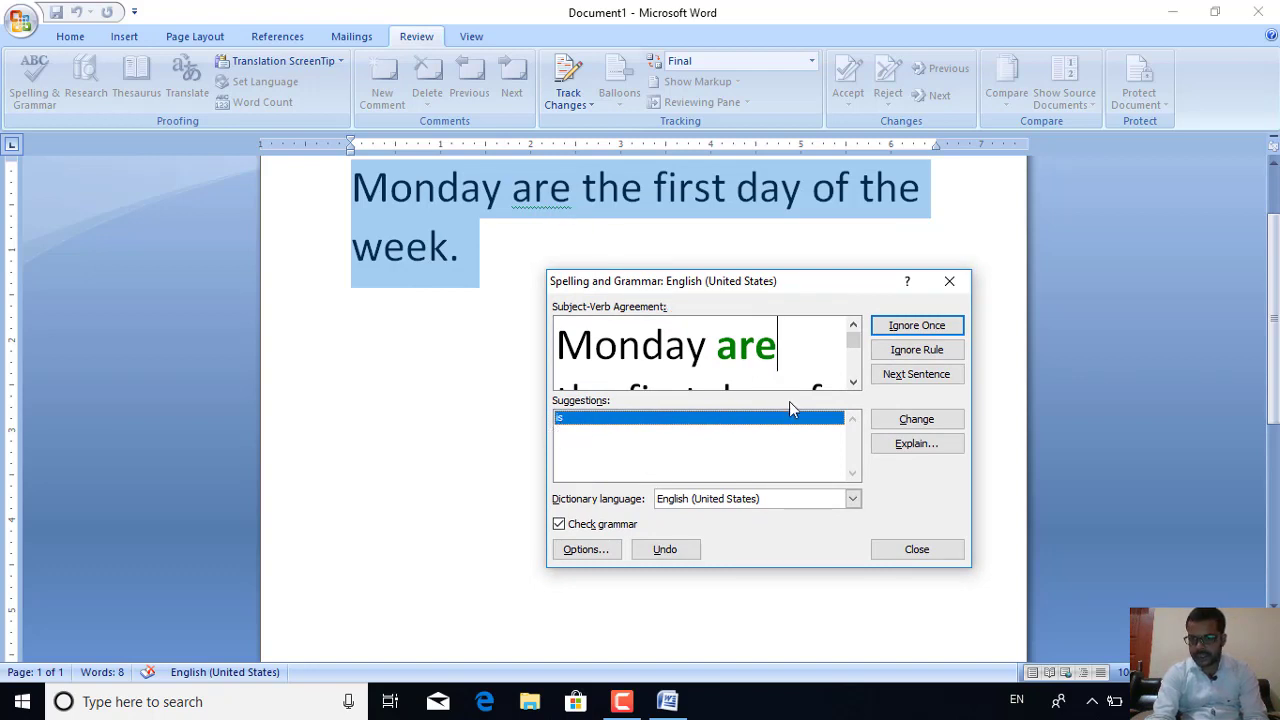
click(917, 420)
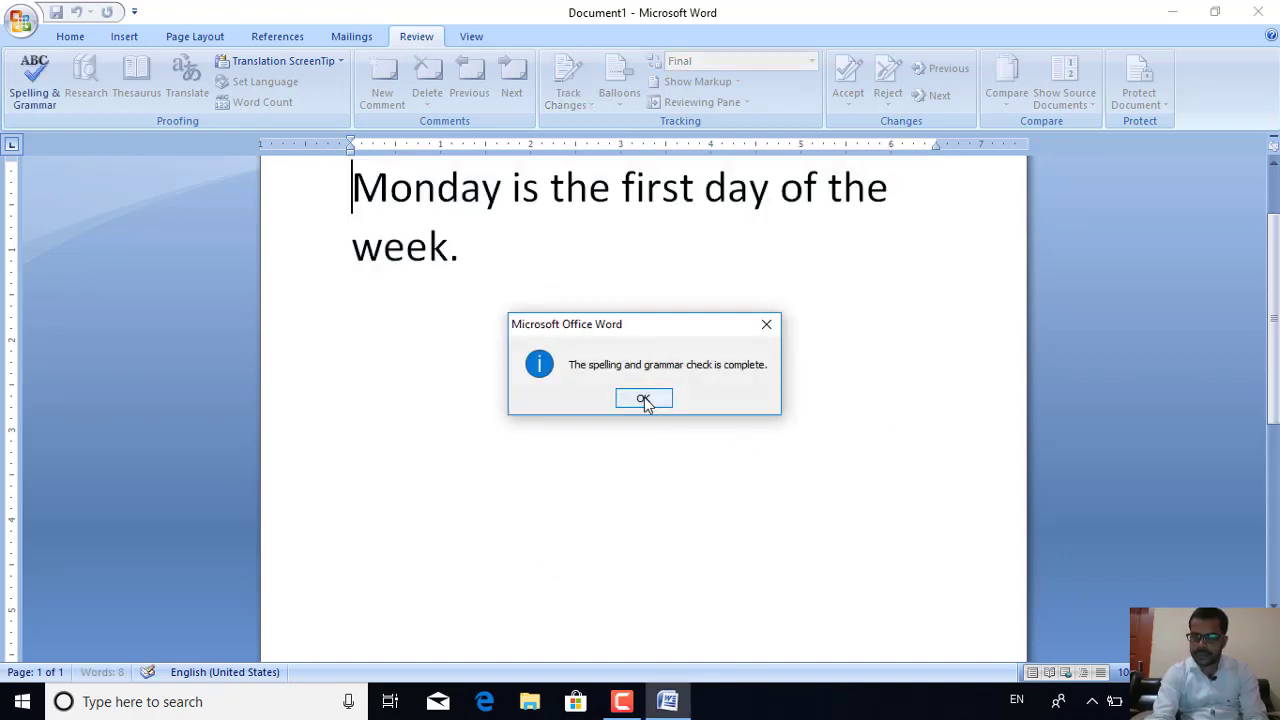
click(644, 399)
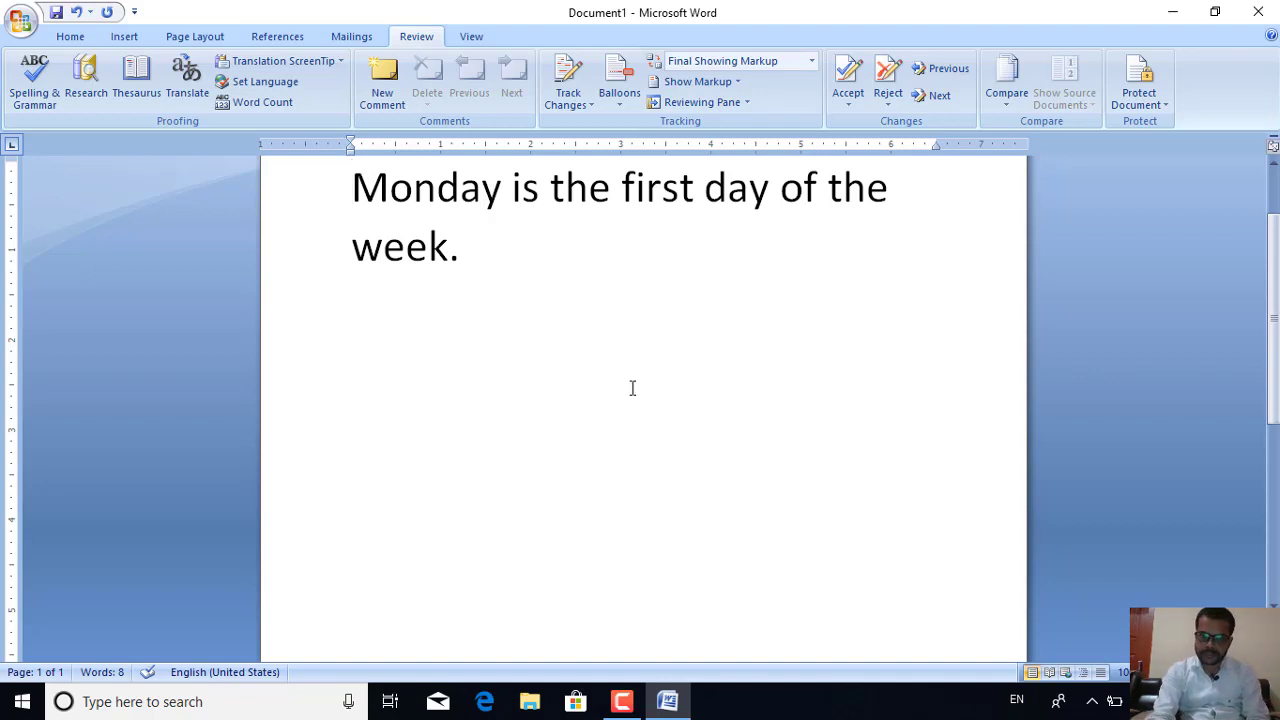
Open the Research pane and look up 'cut' in the thesaurus
click(487, 255)
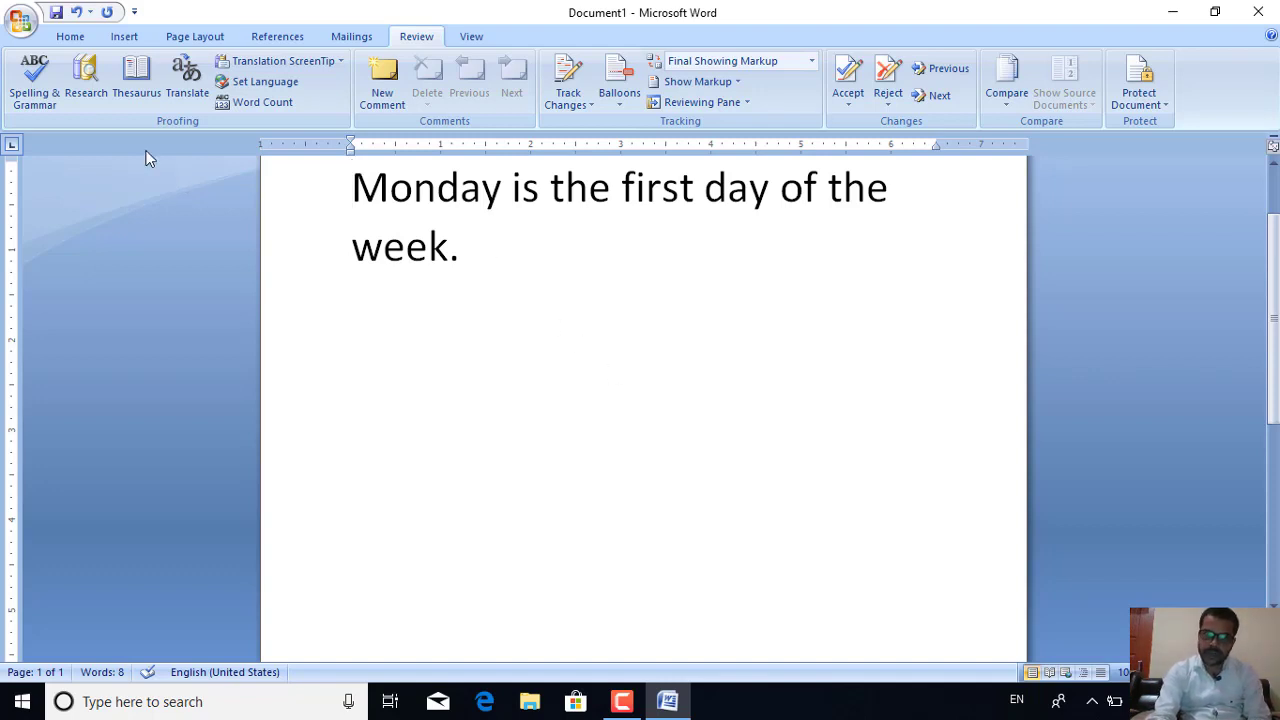
click(99, 71)
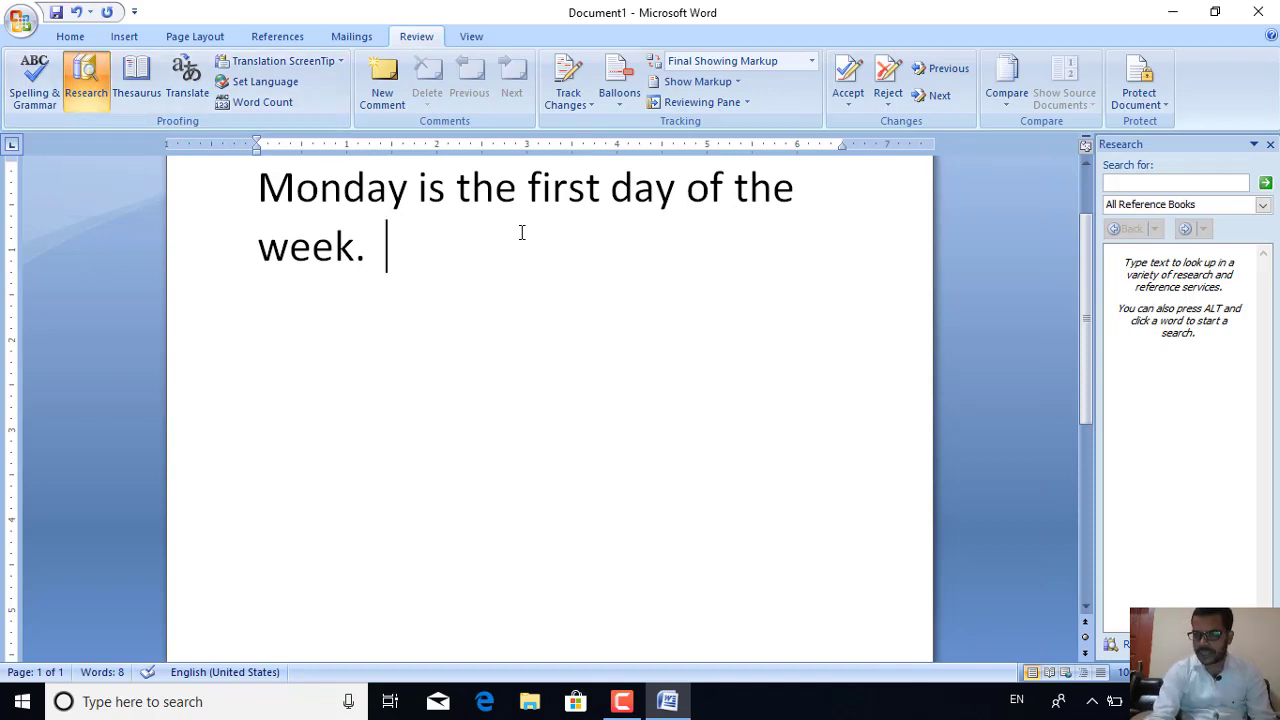
click(1161, 184)
text(cu)
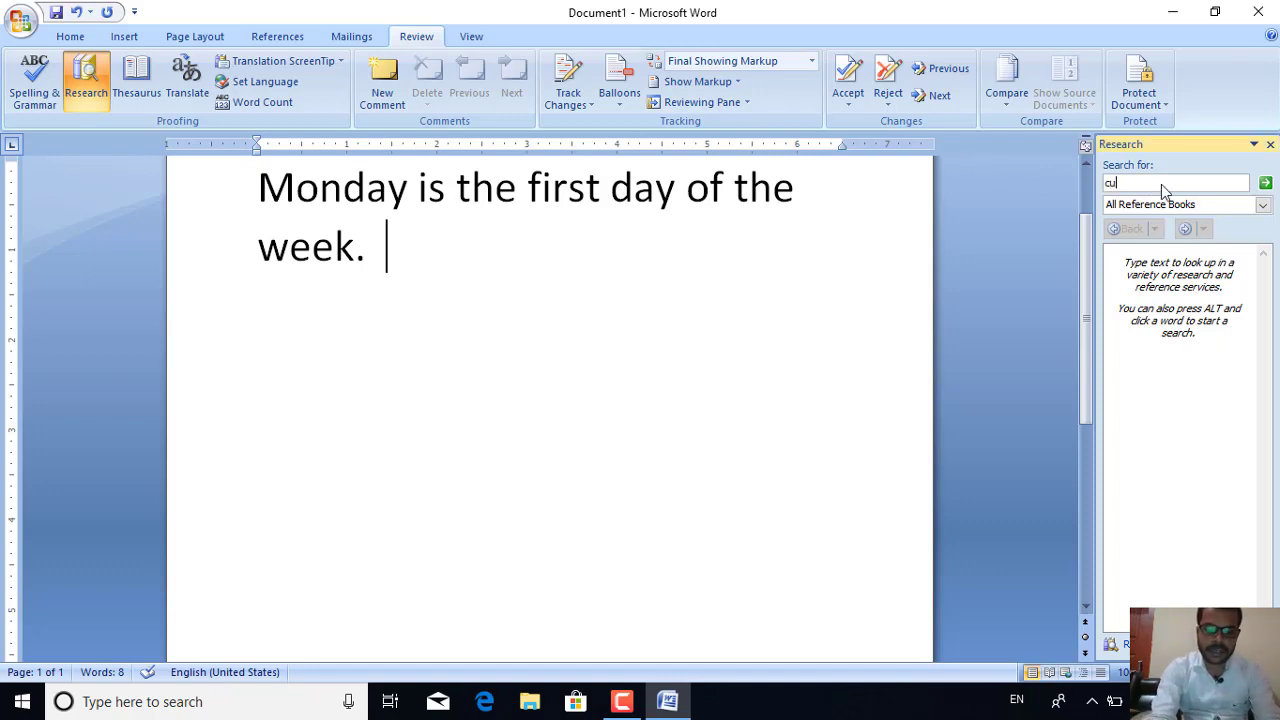
text(t)
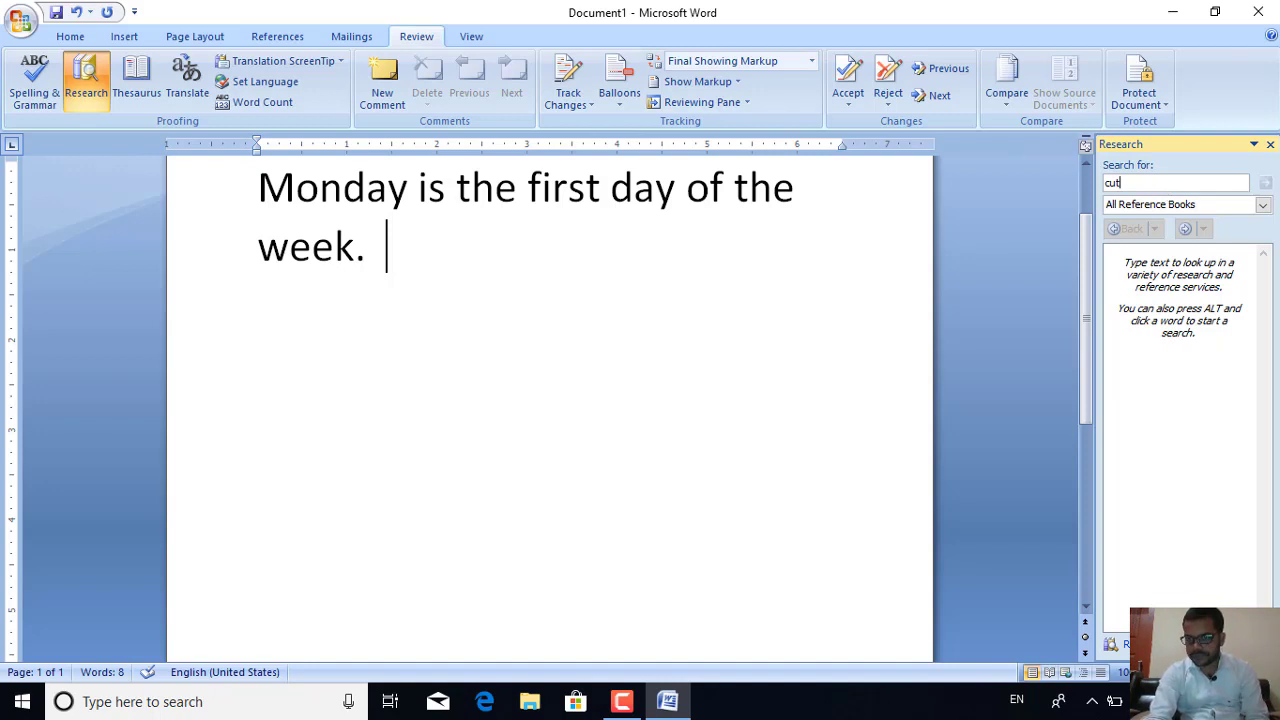
key(Return)
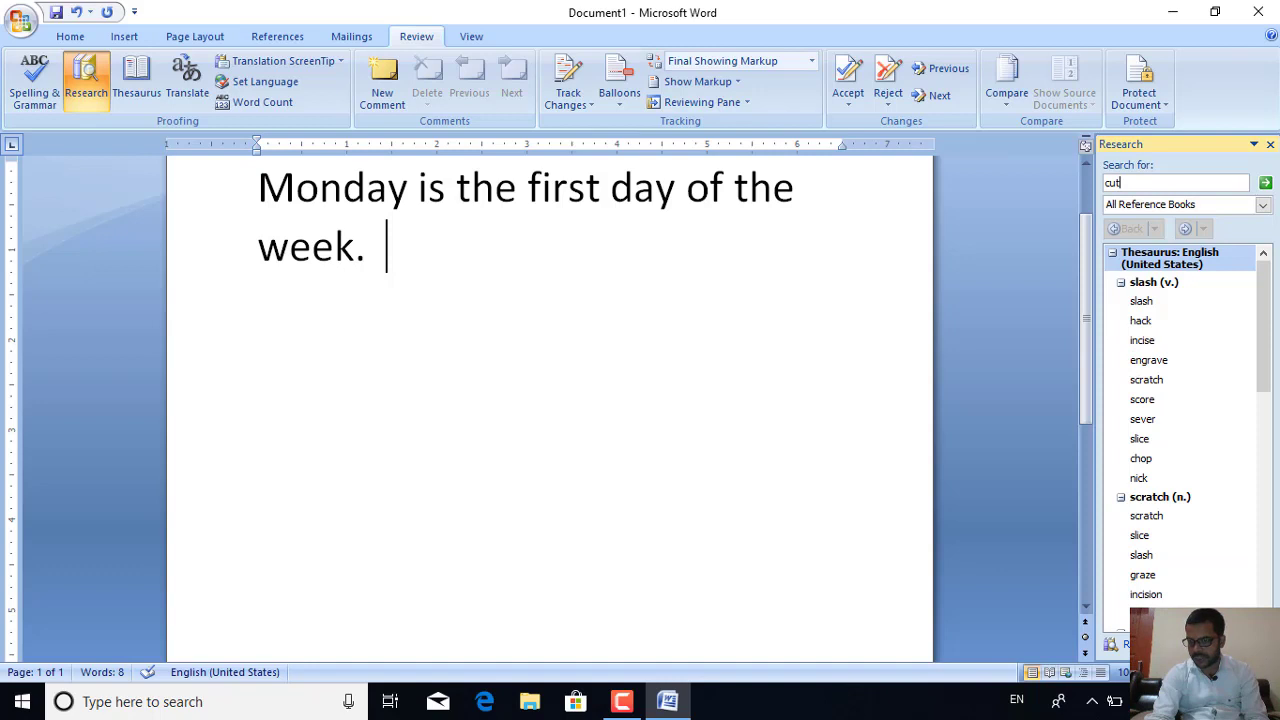
Browse the synonyms for 'cut', such as slash, hack, incise and scratch
scroll(1188, 434, down, 3)
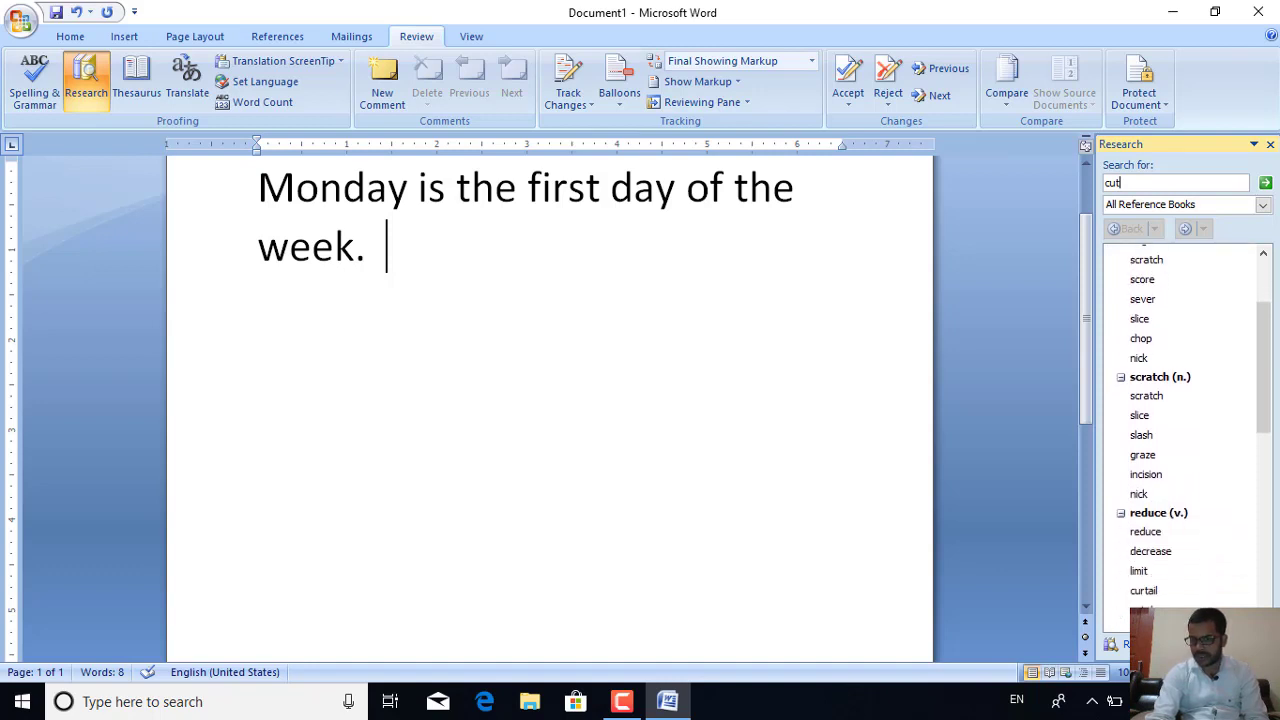
scroll(1188, 434, down, 3)
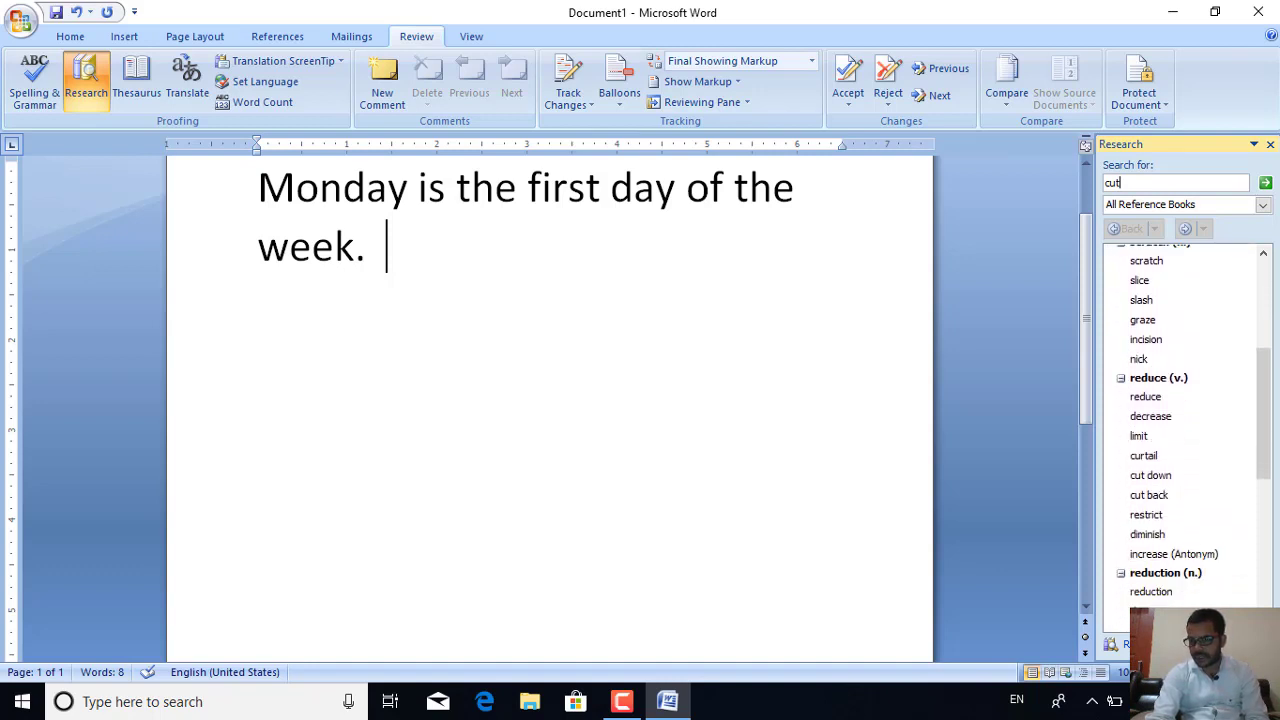
scroll(1188, 434, down, 3)
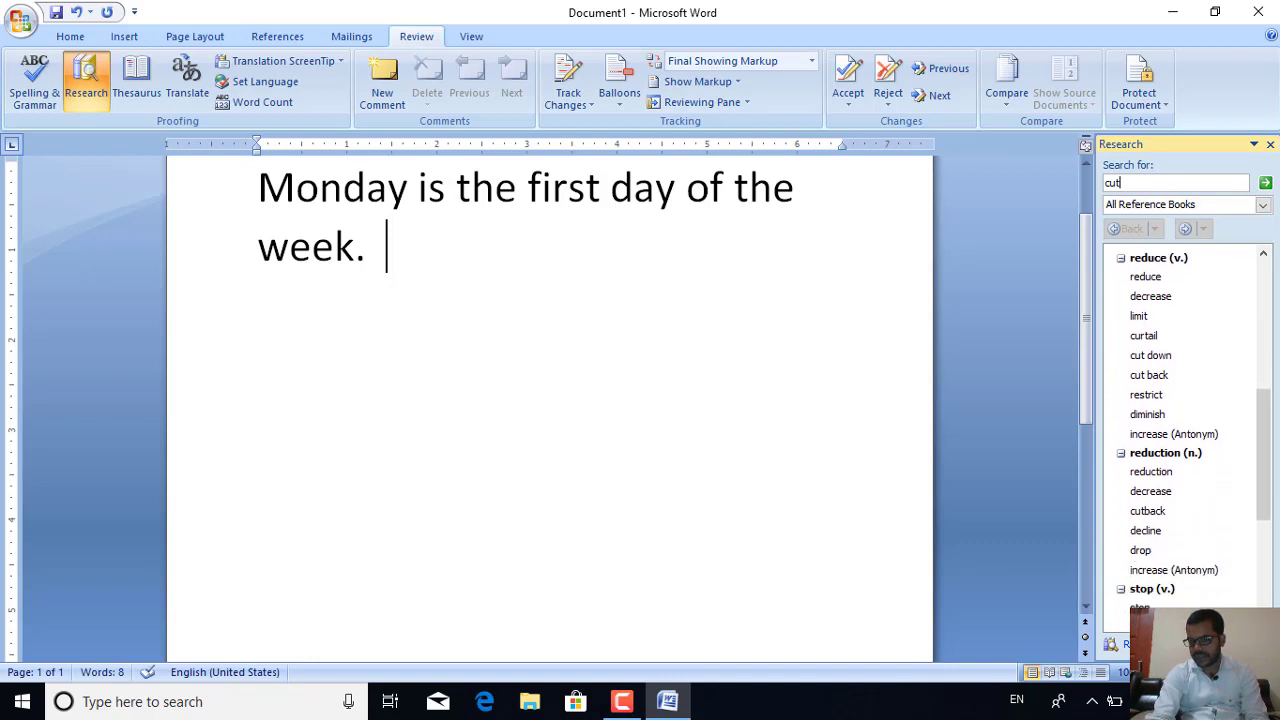
scroll(1188, 434, down, 2)
scroll(1185, 425, down, 3)
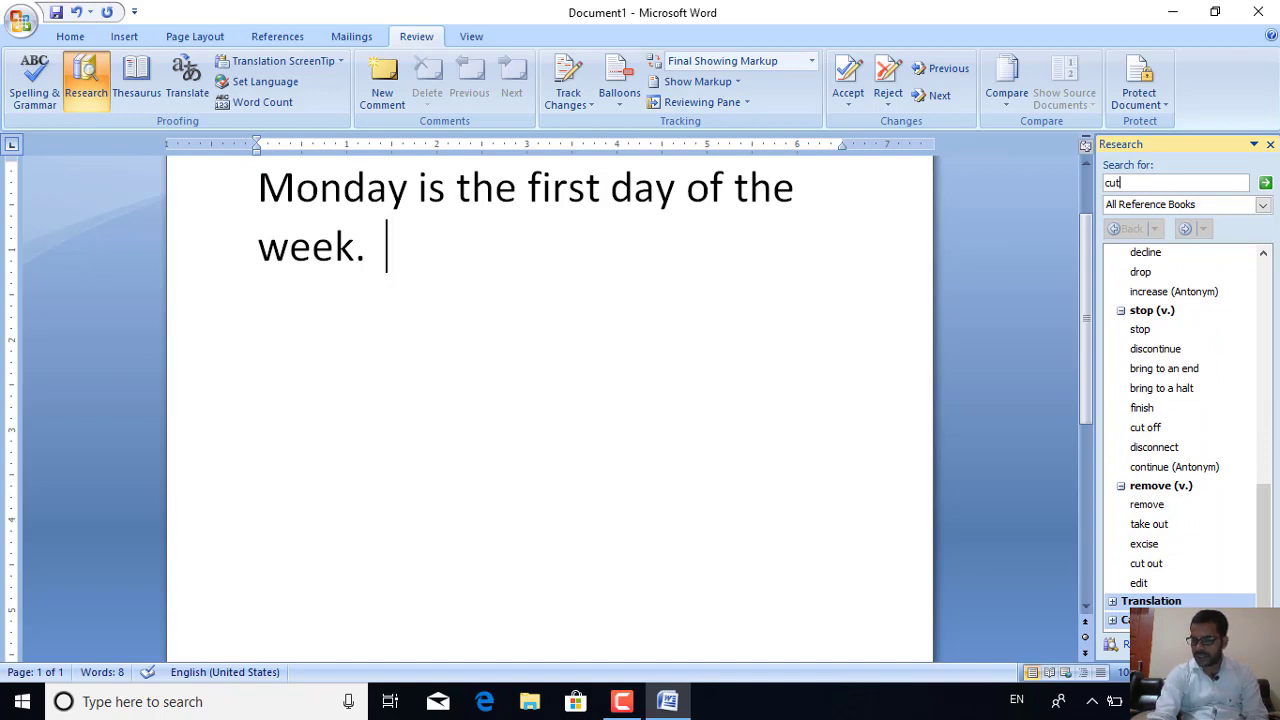
click(1264, 254)
drag(1264, 254, 1264, 254)
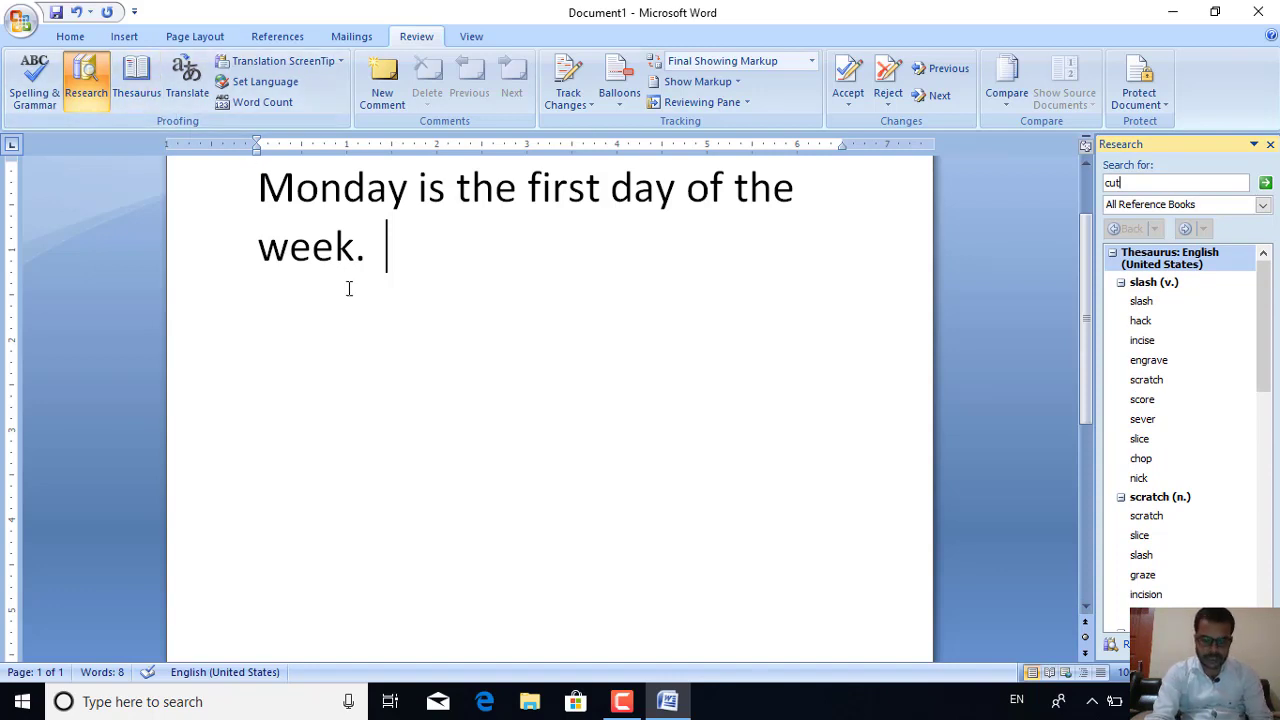
click(386, 250)
Copy 'Monday is the first day of the week.', paste it repeatedly, and select all
key(ctrl+a)
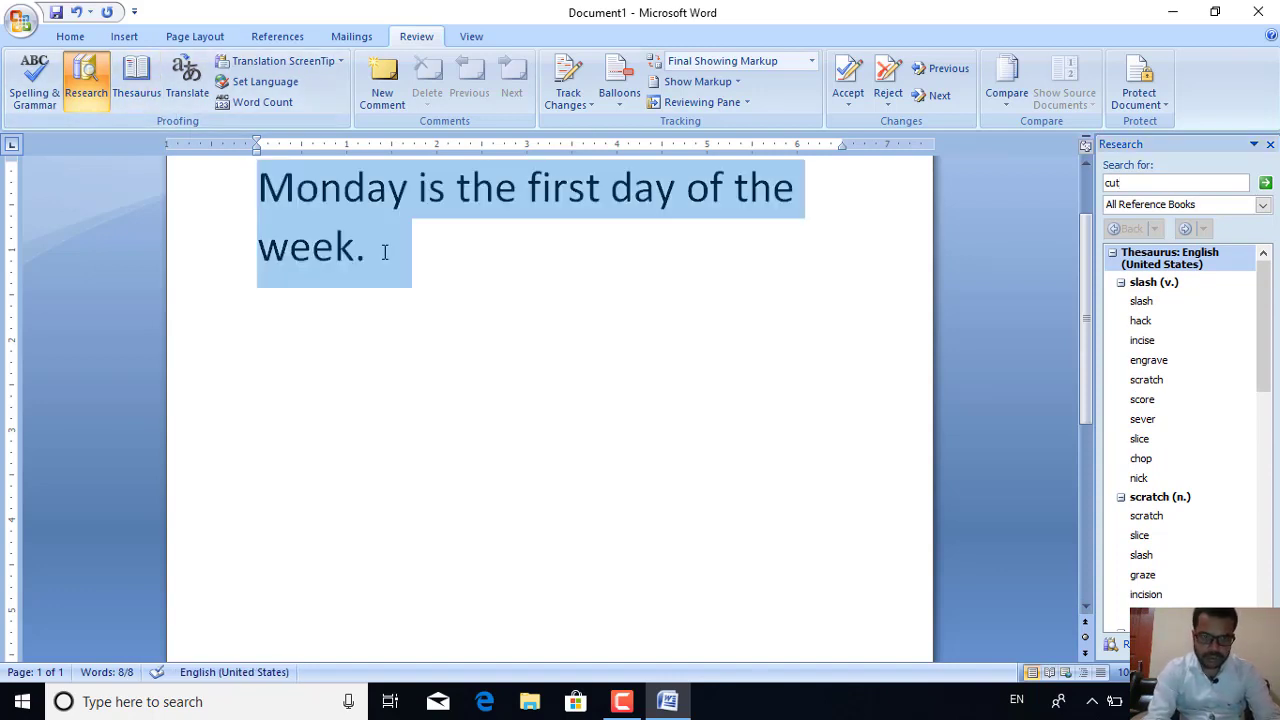
key(ctrl+c)
key(ctrl+v)
key(ctrl+v)
key(ctrl+v)
key(ctrl+v)
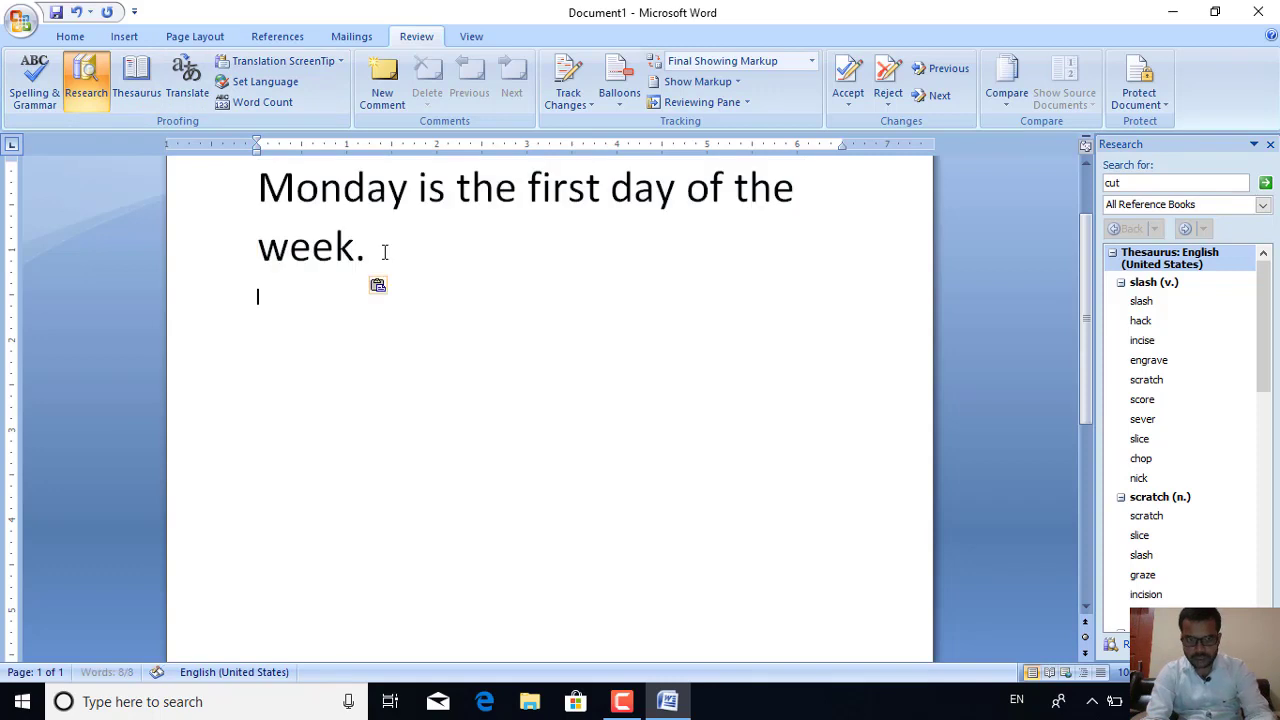
key(ctrl+v)
key(ctrl+v)
key(ctrl+v)
key(ctrl+v)
key(ctrl+v)
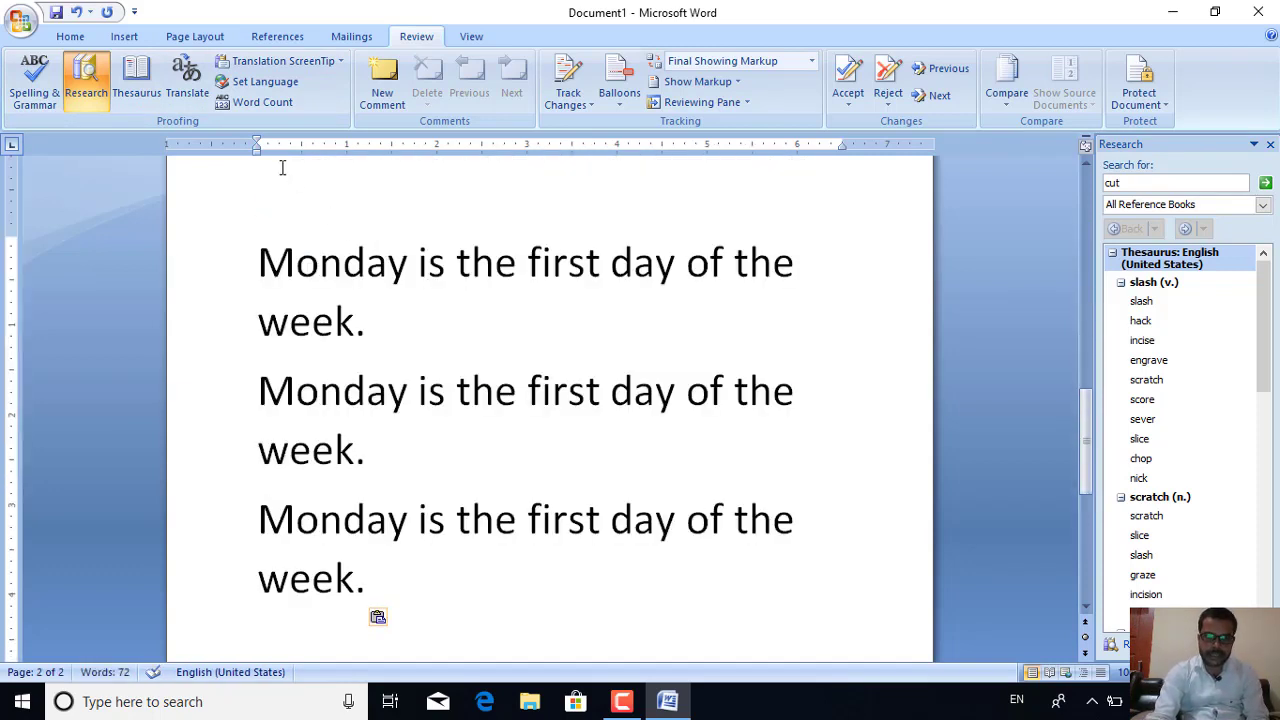
key(ctrl+a)
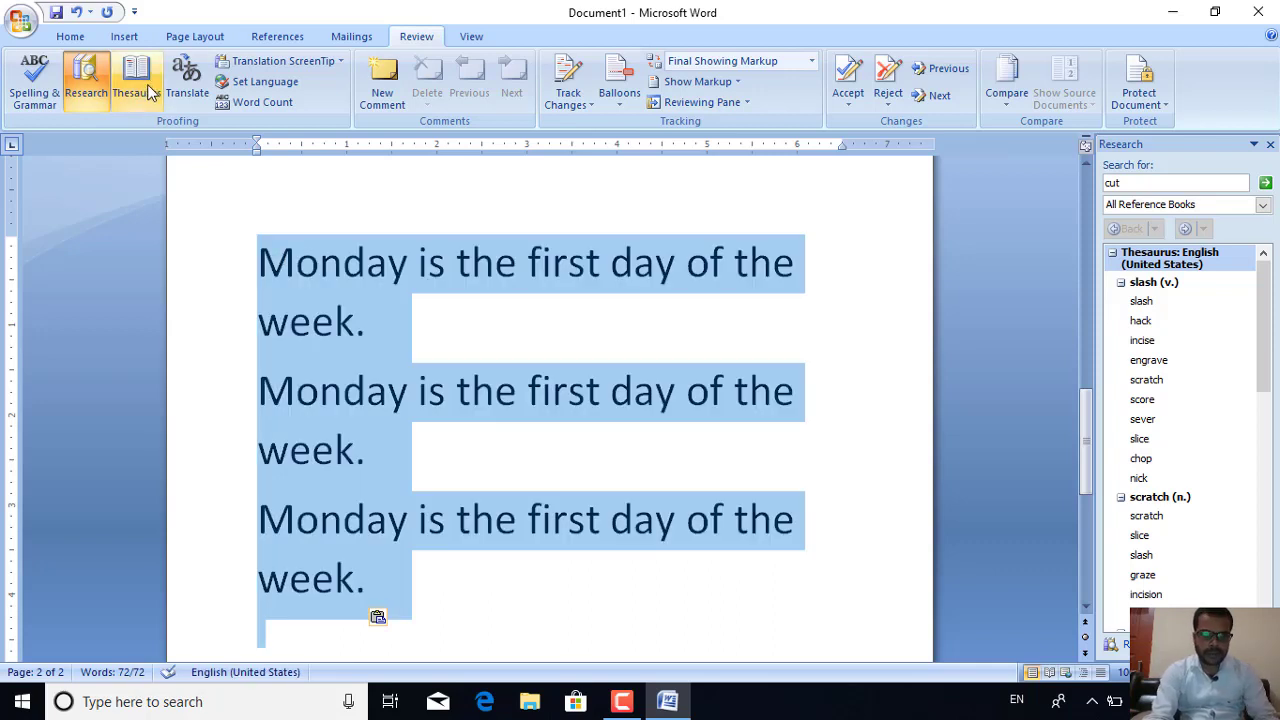
Look up the selected sentence in the Thesaurus across all reference books, source English (United States)
click(139, 70)
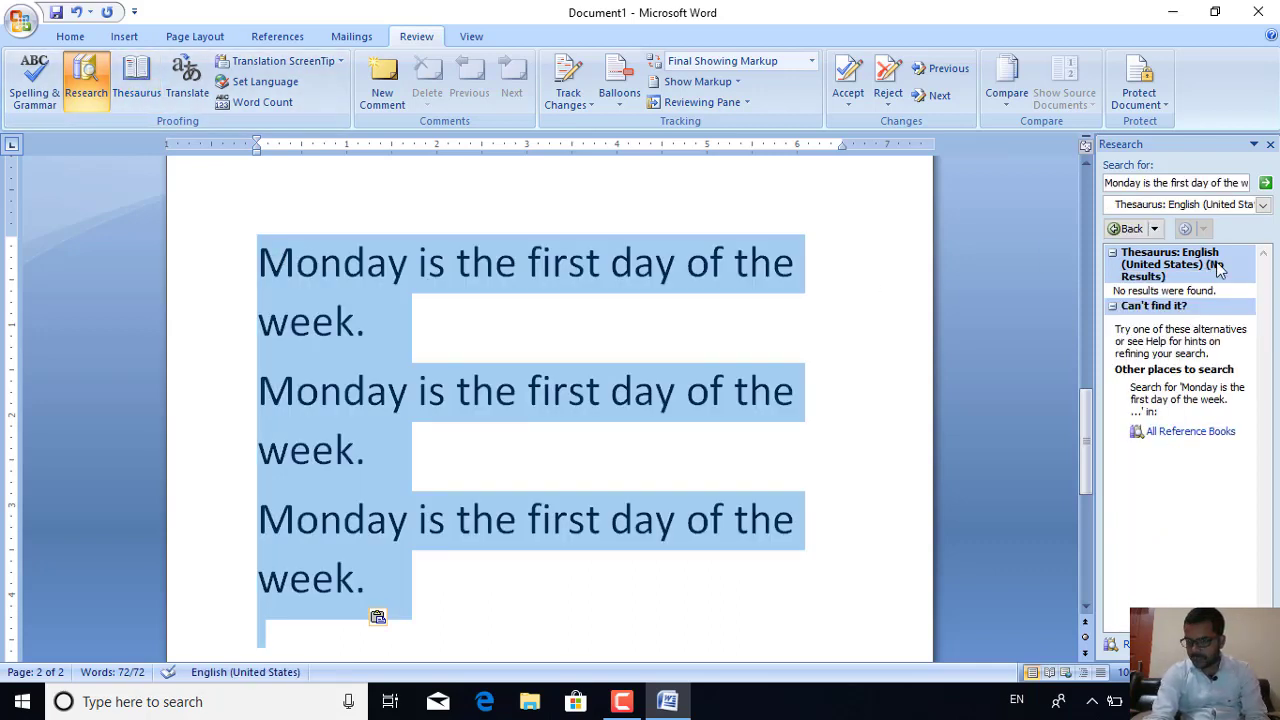
click(1187, 433)
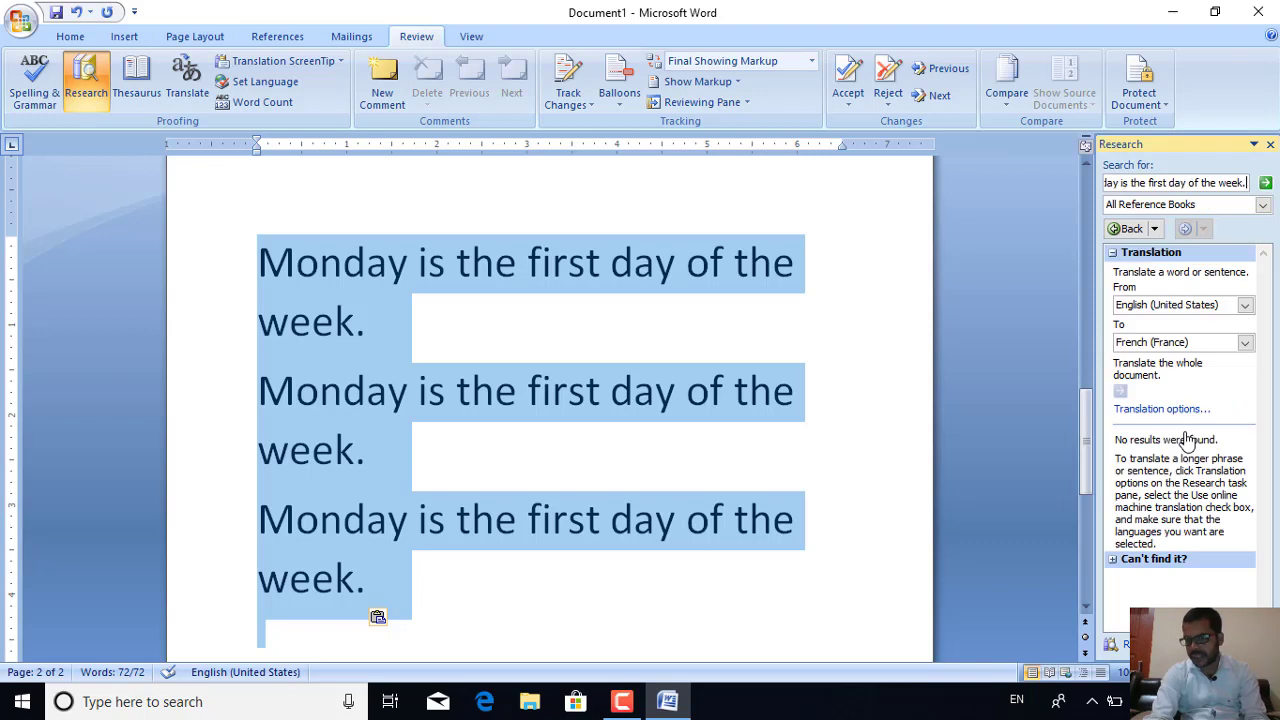
click(1178, 309)
click(1178, 307)
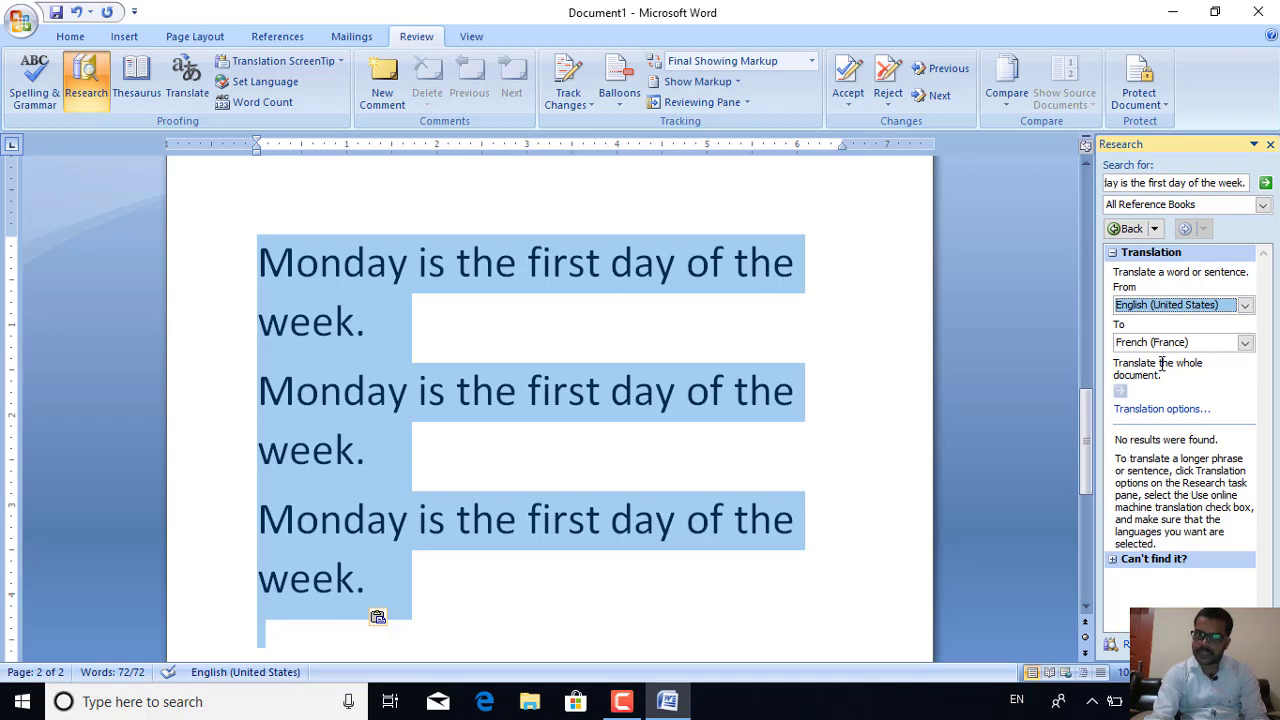
Translate the sentence from English (United States) to French (France), which returns no results
click(185, 90)
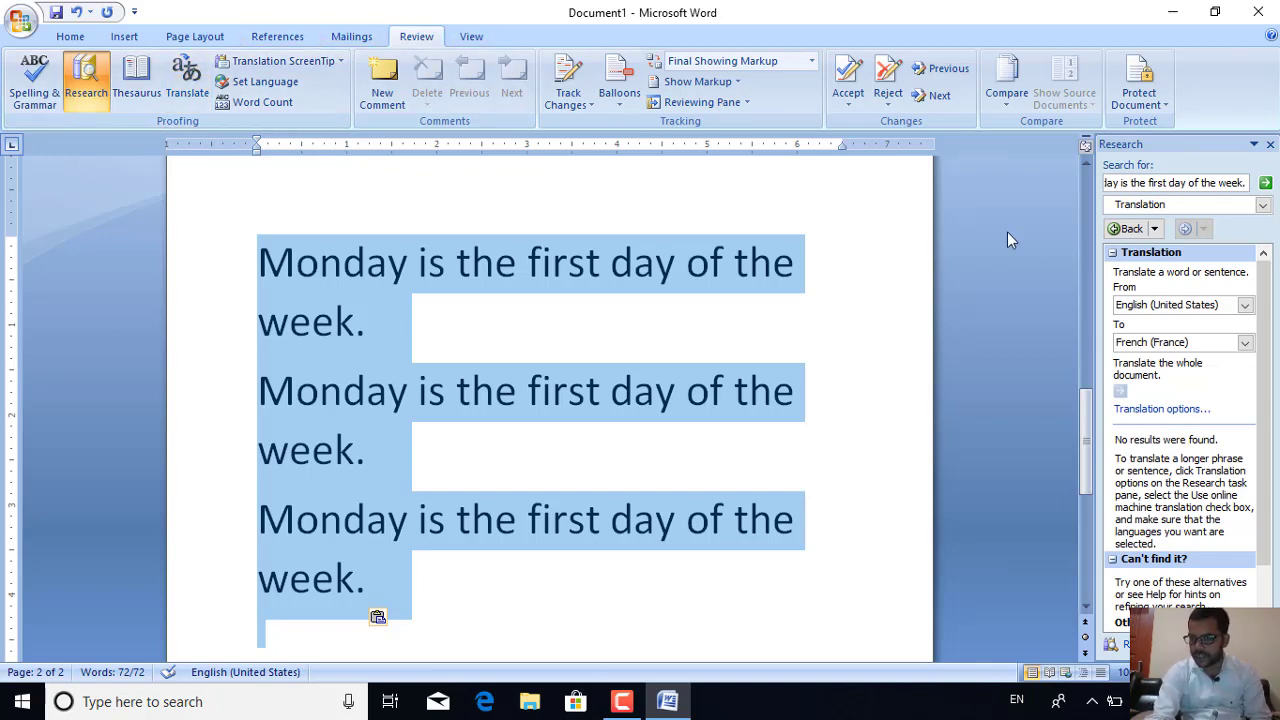
click(1157, 344)
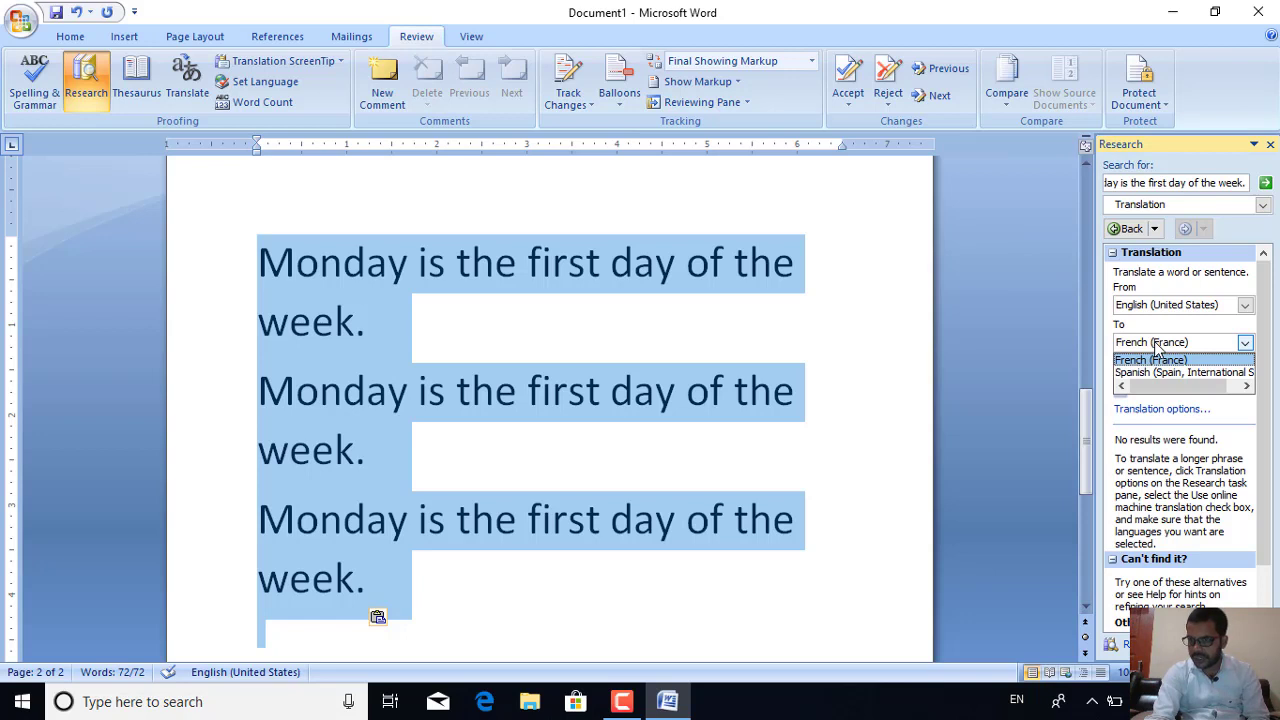
click(1245, 346)
click(1245, 346)
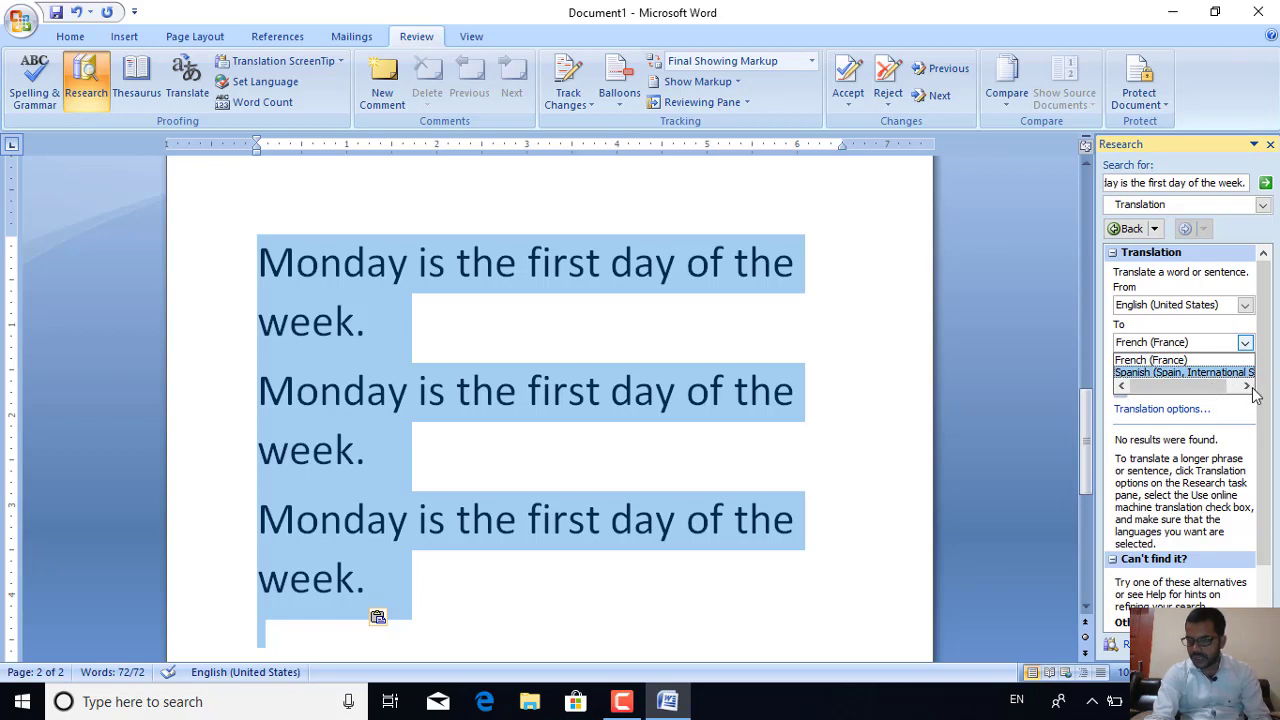
click(1249, 387)
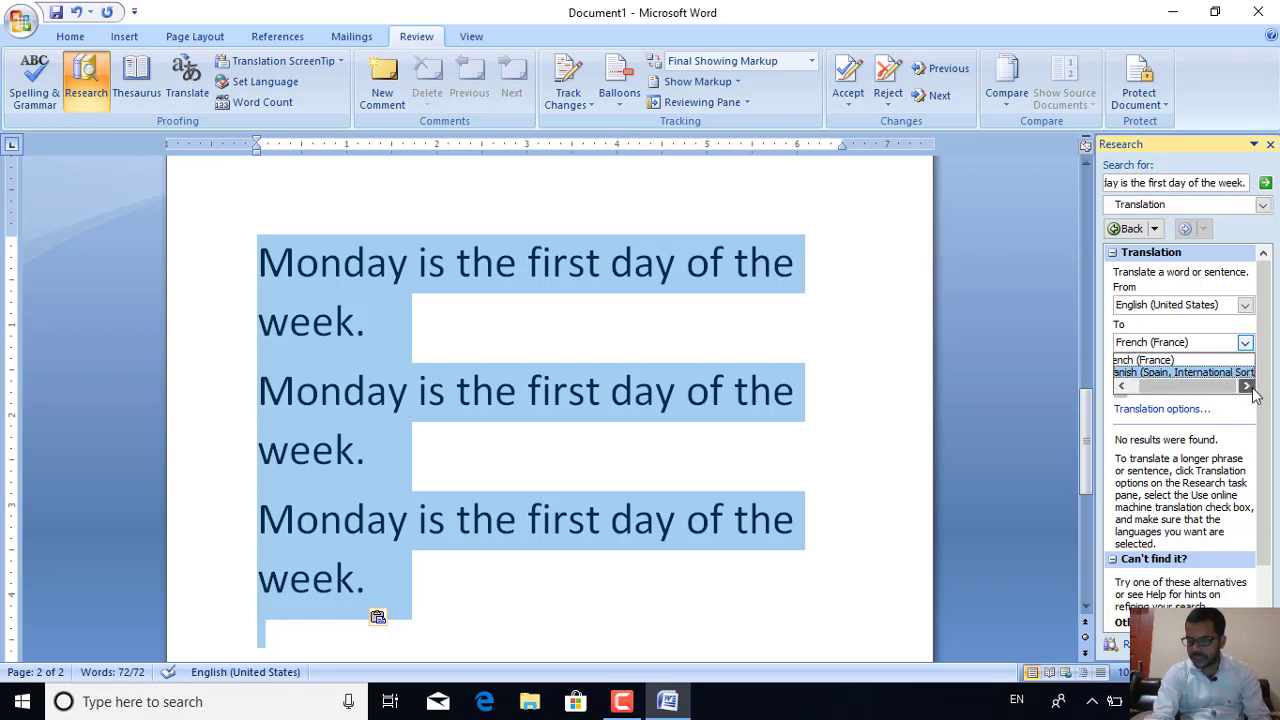
click(1181, 364)
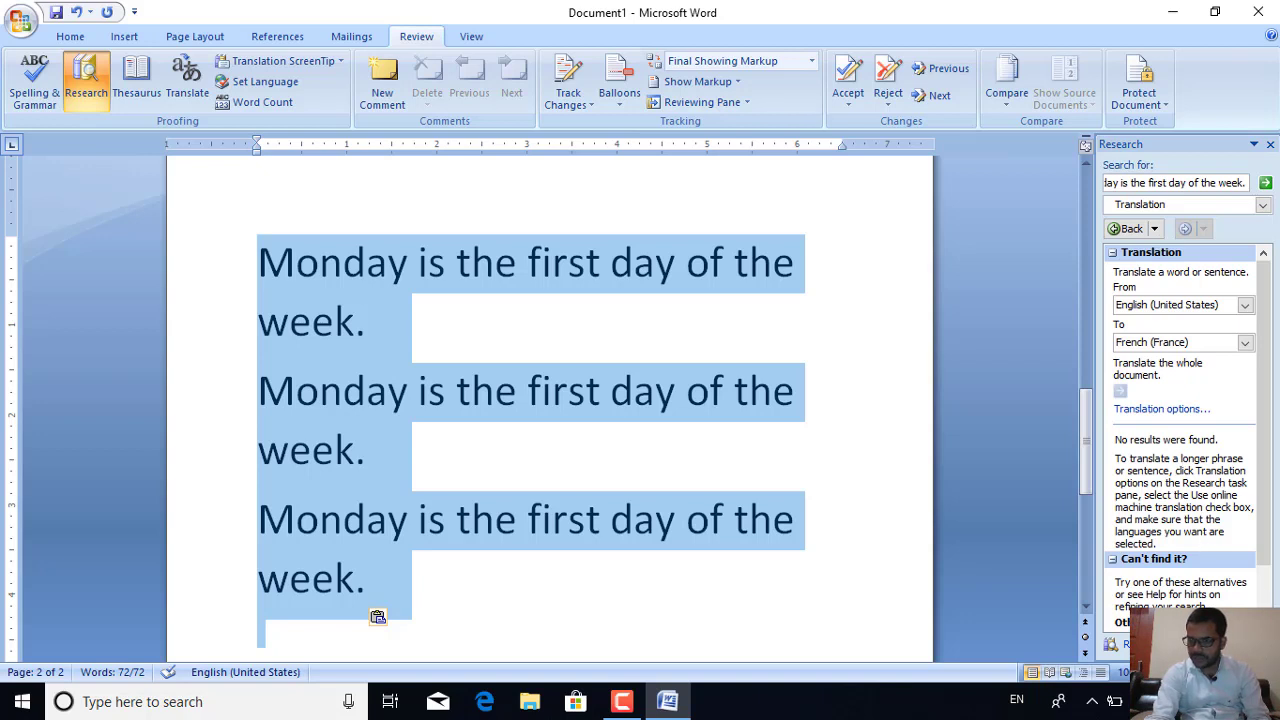
scroll(1180, 437, down, 2)
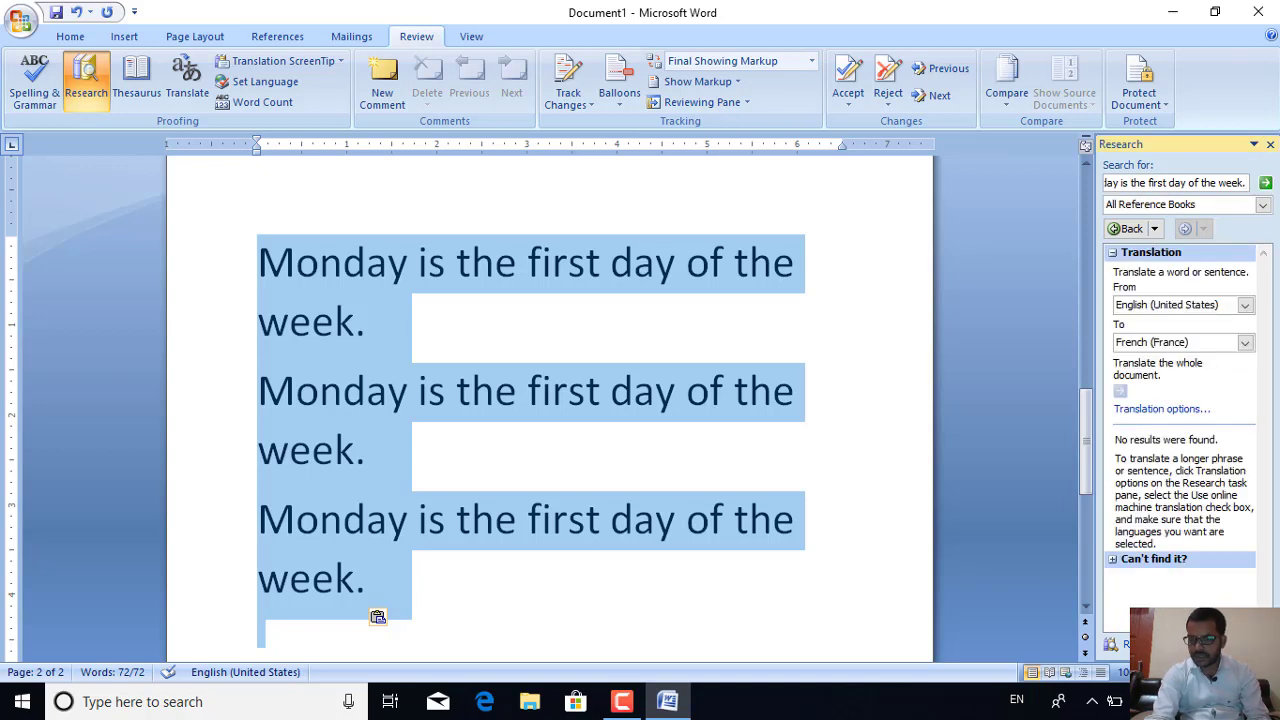
click(1164, 345)
click(1160, 360)
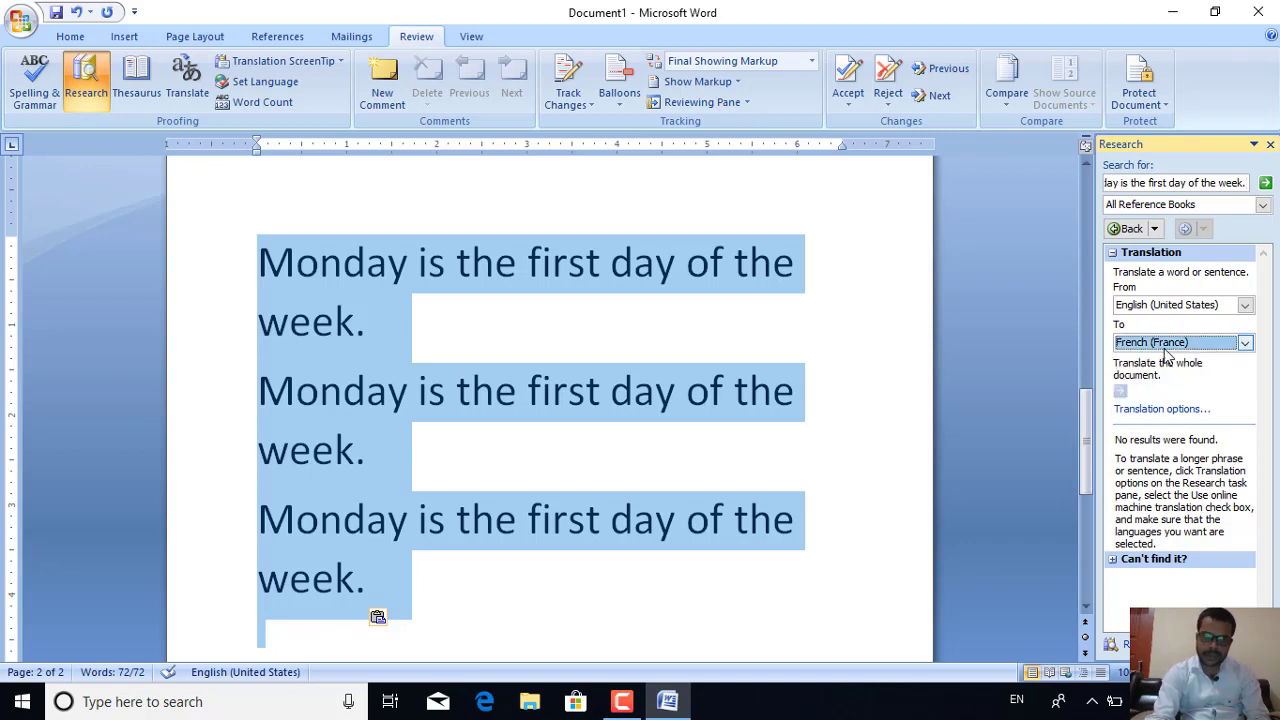
click(482, 342)
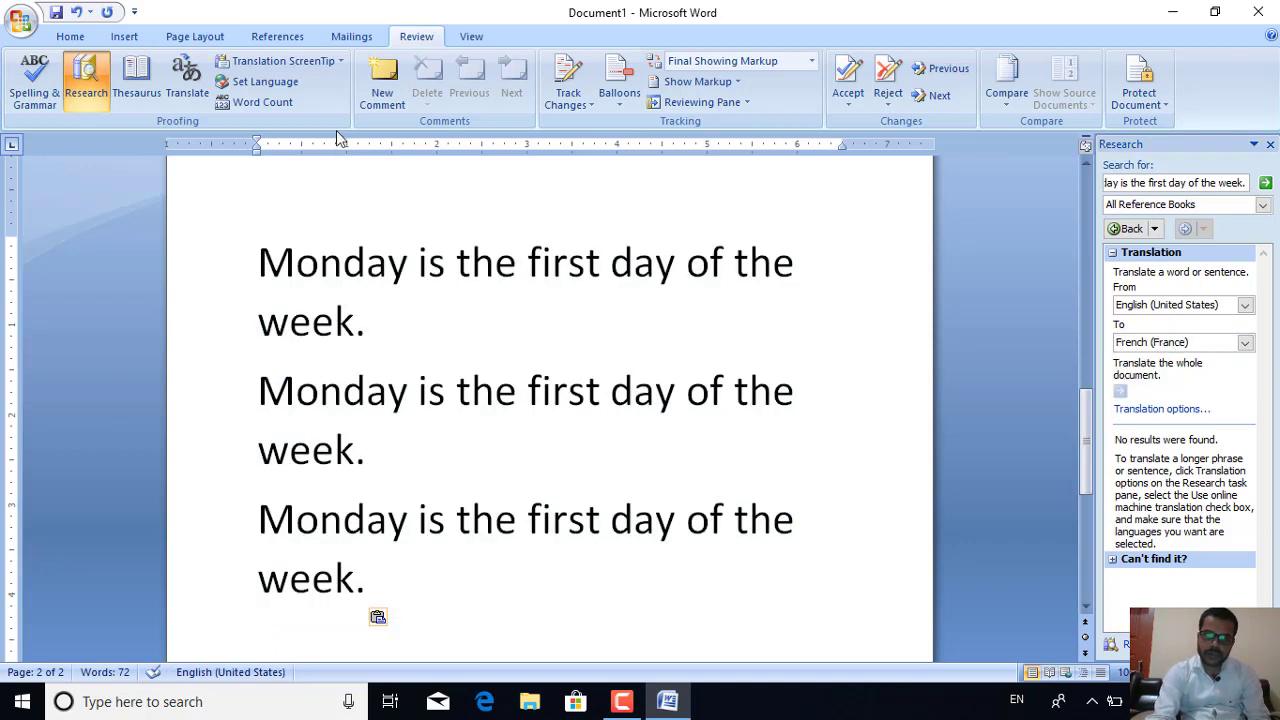
Set Translation ScreenTips to English (United States) and the text language to Hindi (India)
click(280, 61)
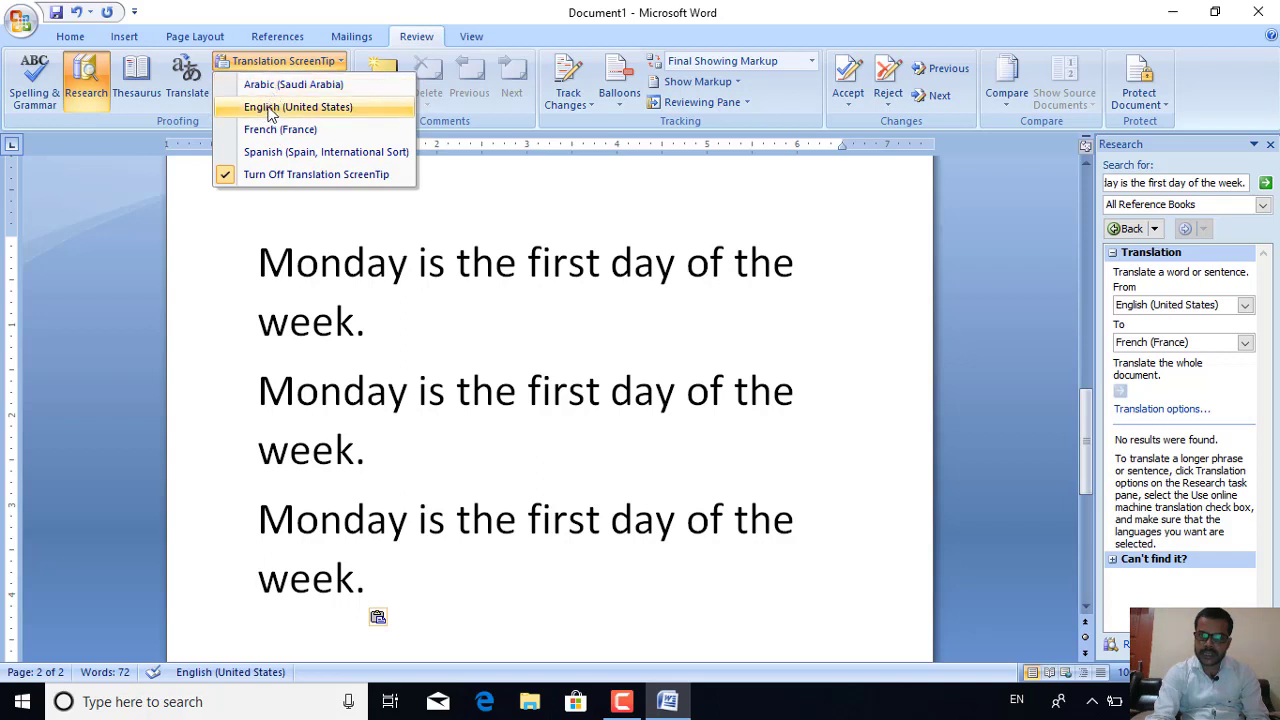
click(270, 108)
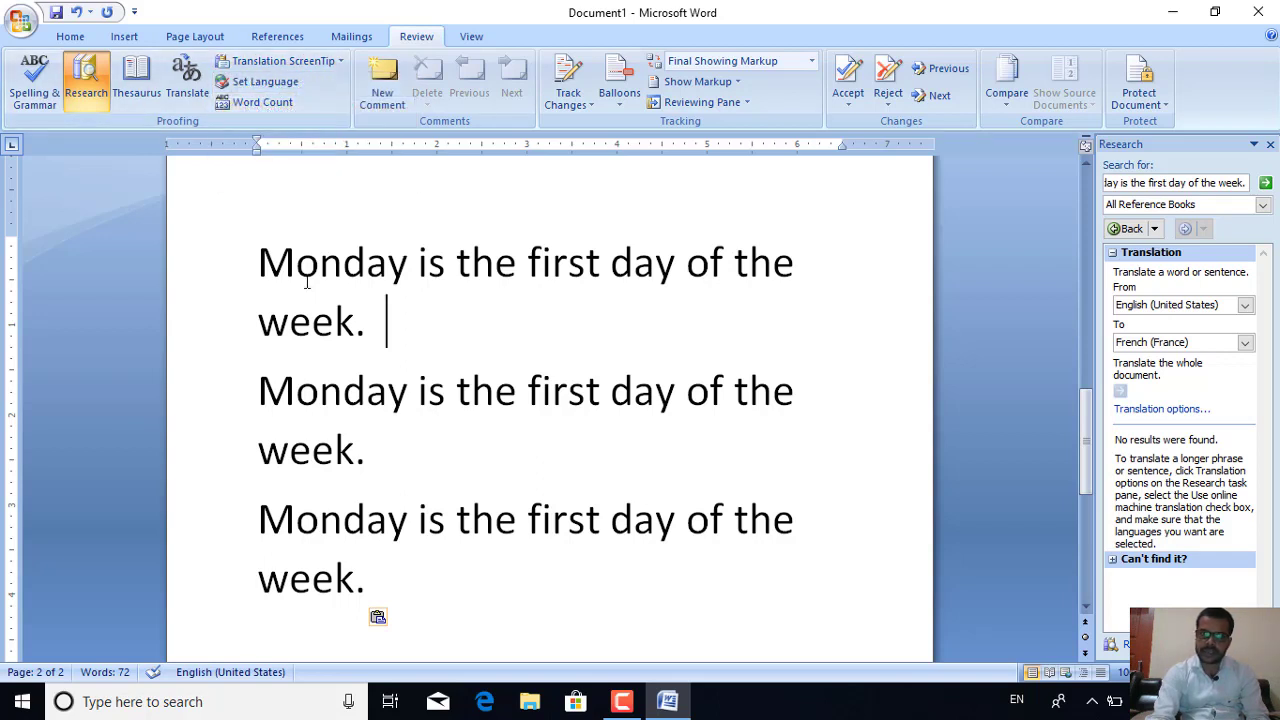
click(247, 84)
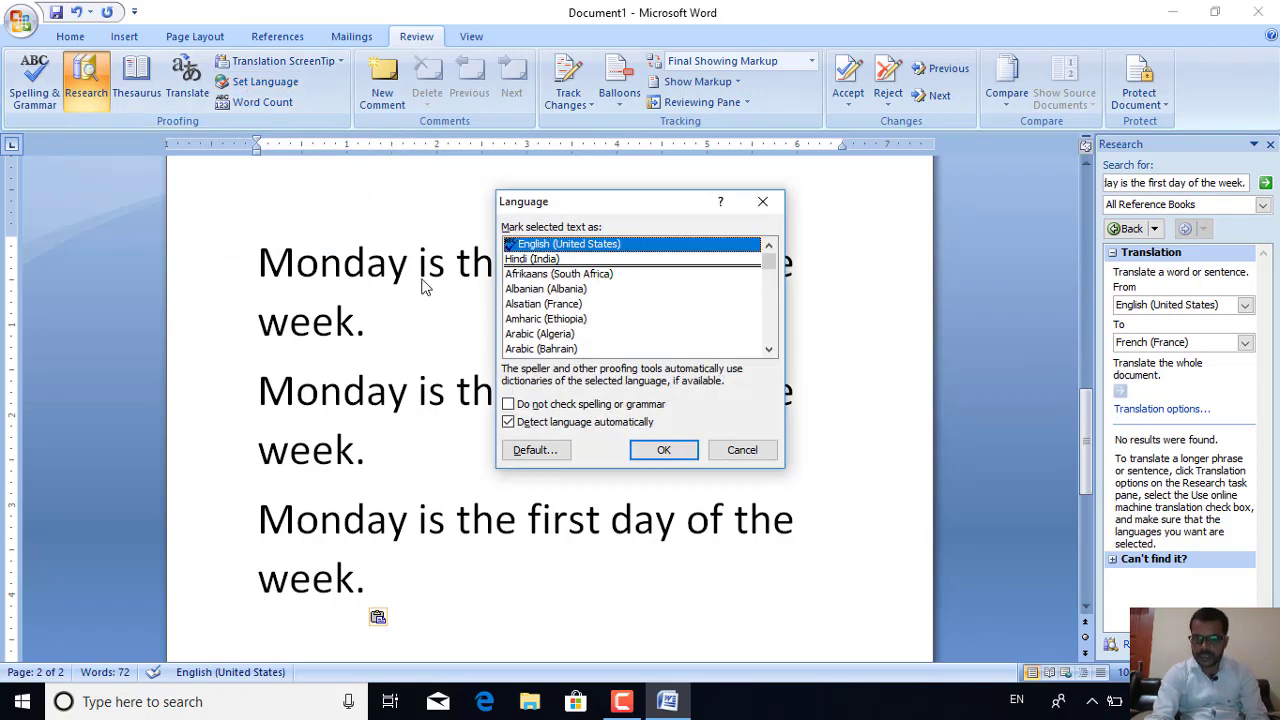
click(543, 262)
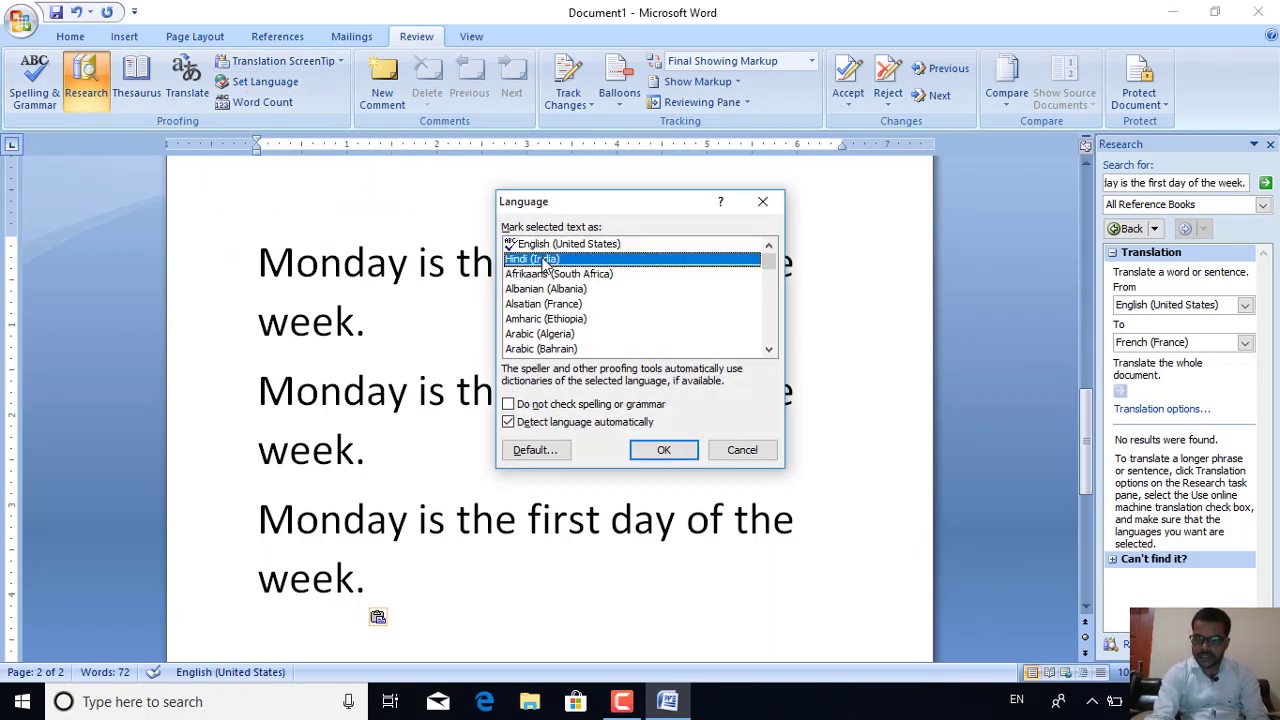
click(664, 451)
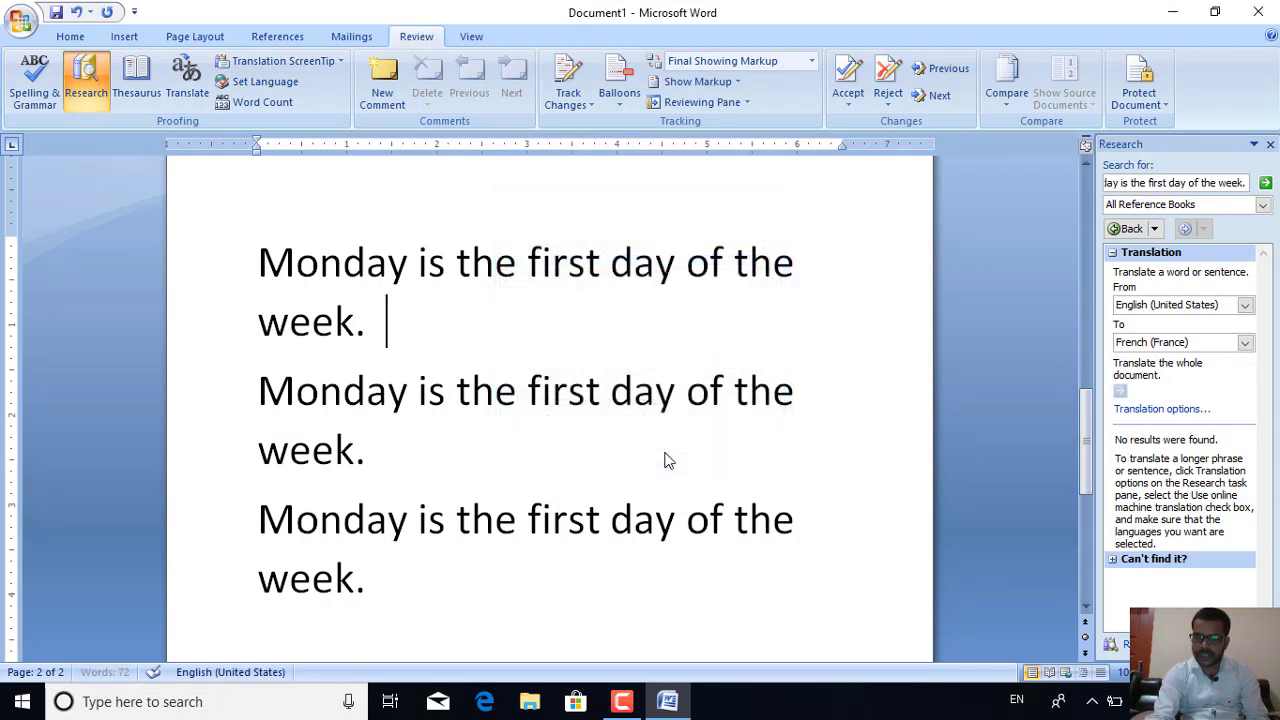
Type a run of 'f' characters after the first sentence, then backspace the stray characters
text(ff)
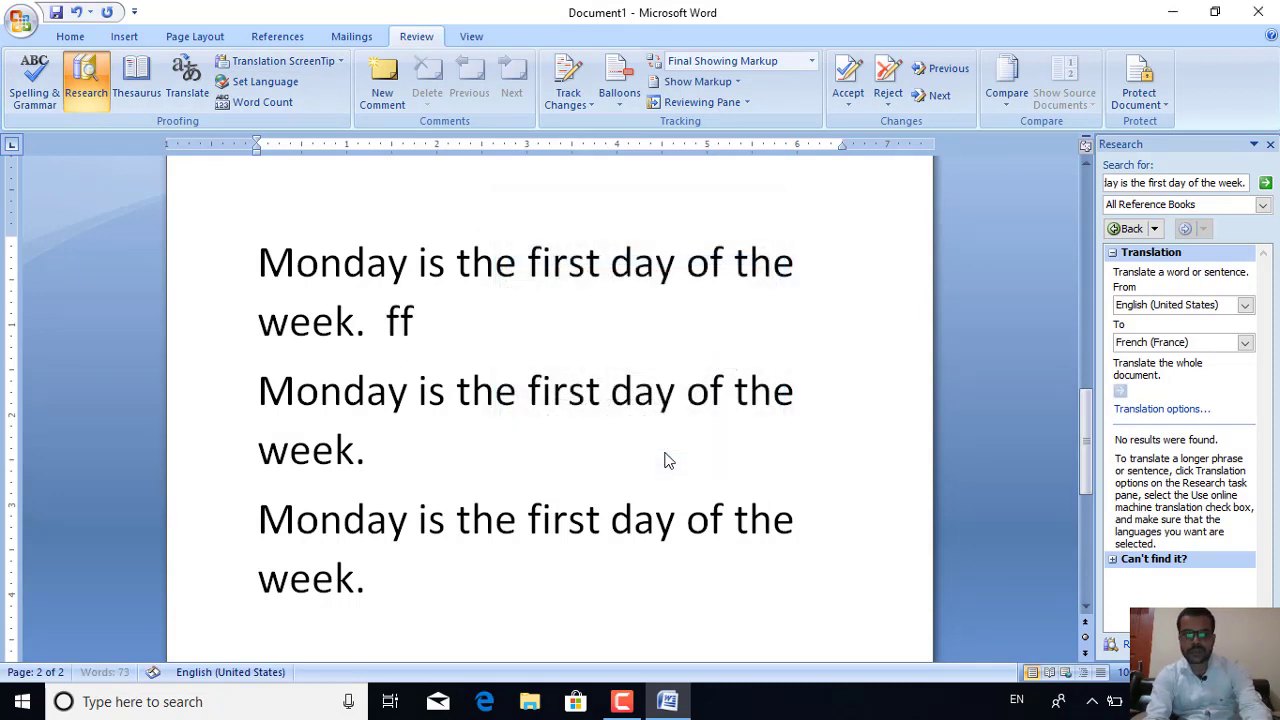
text(ffffffff)
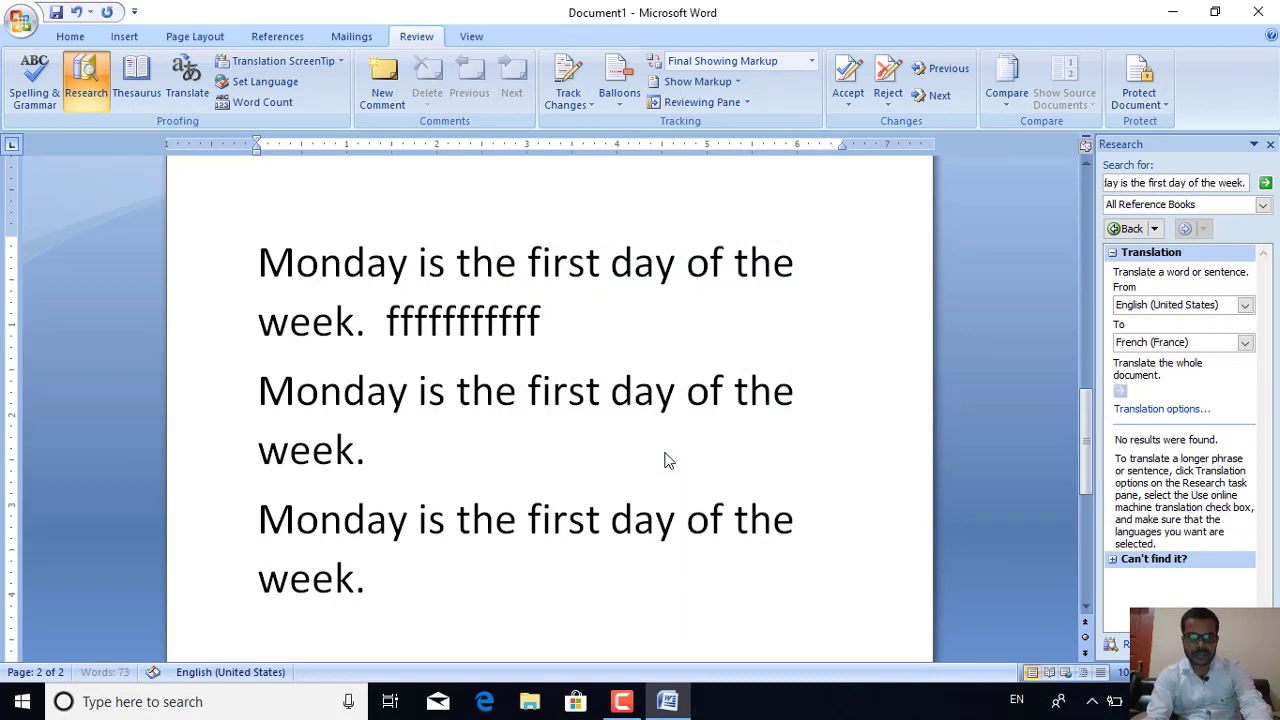
key(ctrl+a)
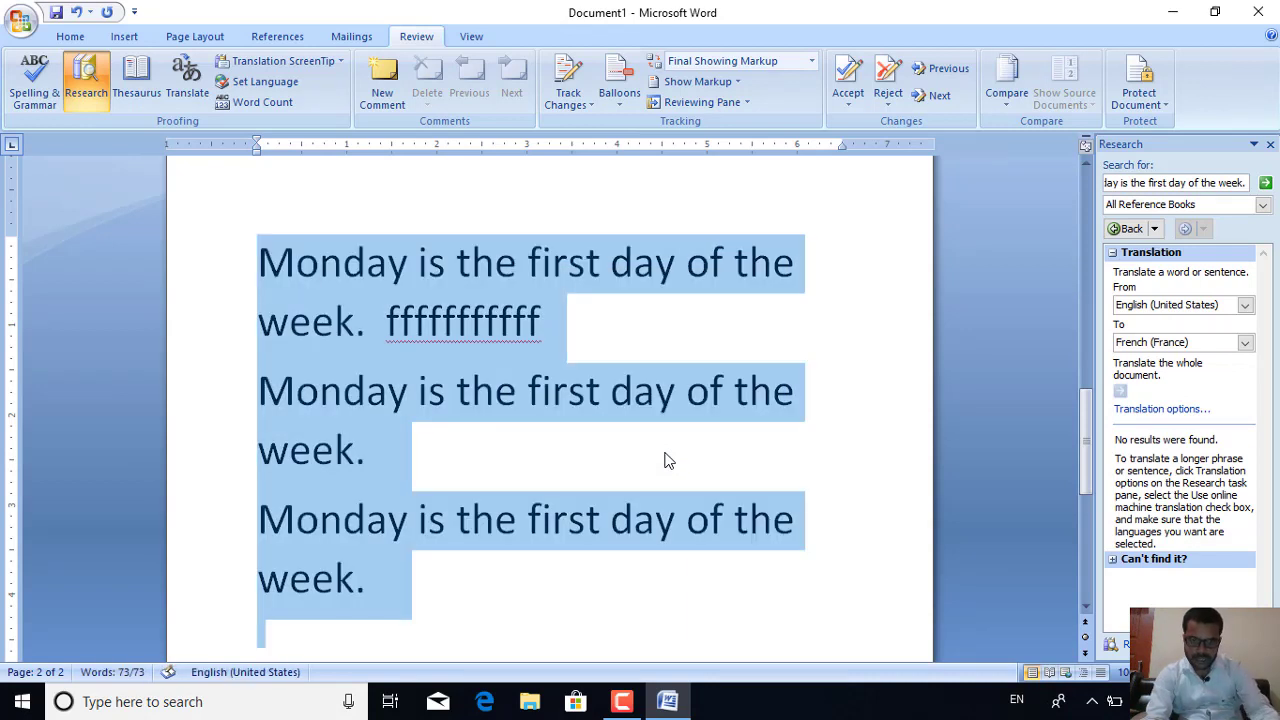
click(603, 323)
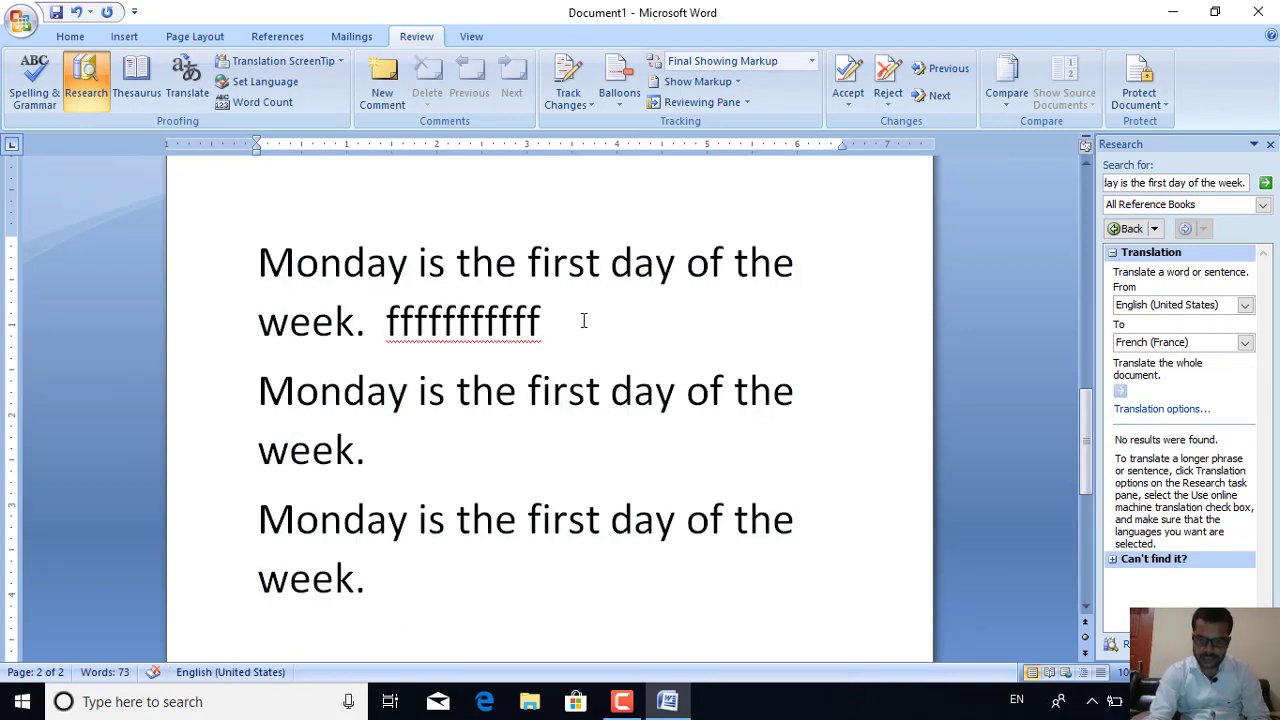
key(BackSpace)
key(BackSpace)
key(BackSpace)
key(BackSpace)
key(BackSpace)
key(BackSpace)
key(BackSpace)
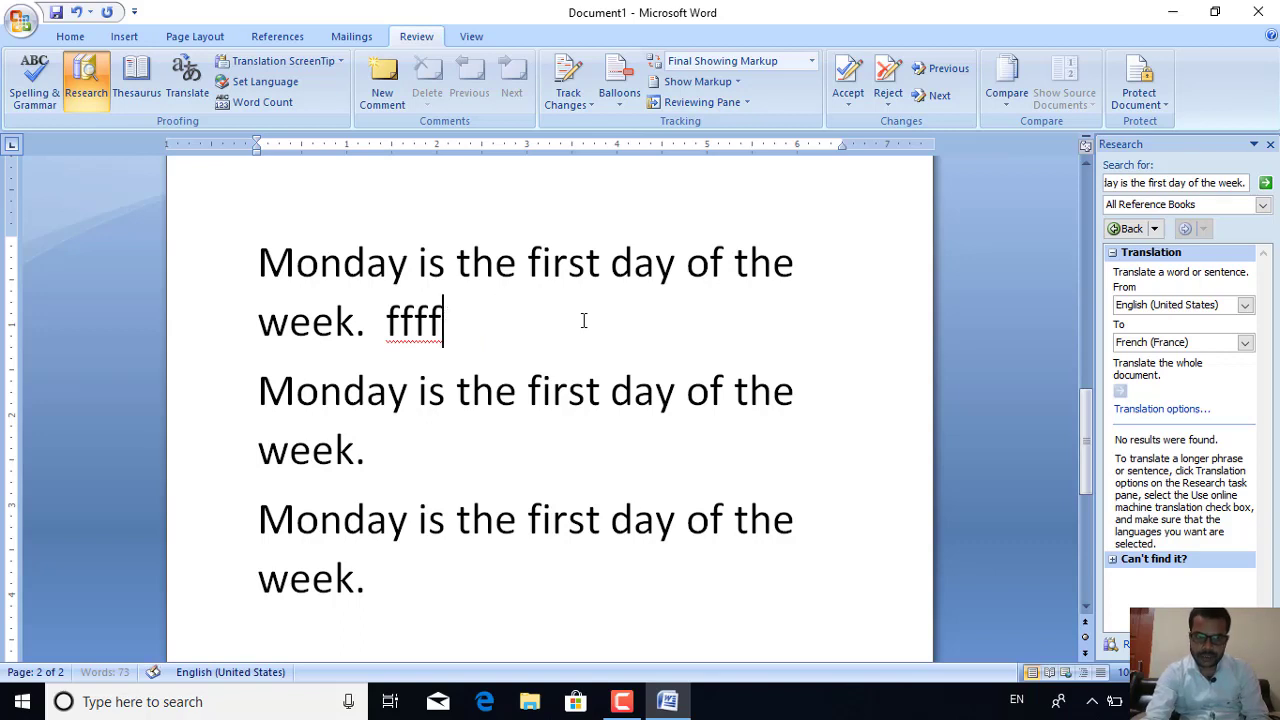
key(BackSpace)
key(BackSpace)
key(BackSpace)
key(BackSpace)
key(BackSpace)
key(BackSpace)
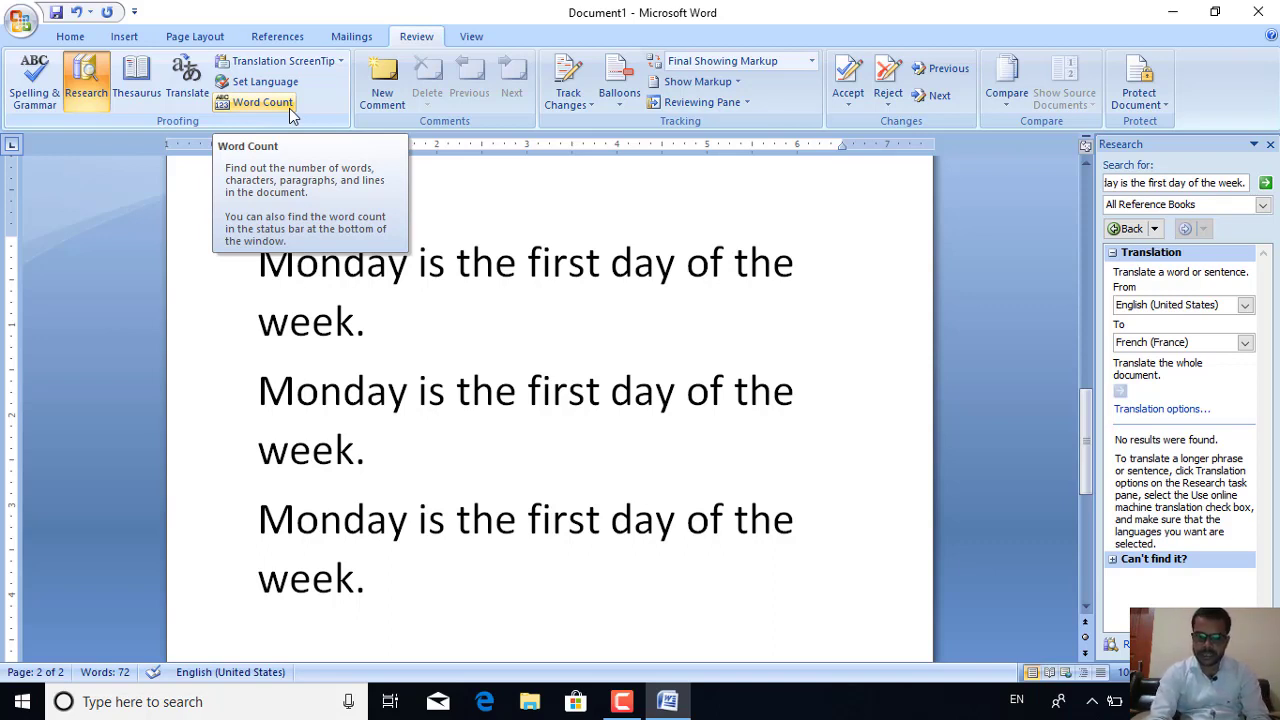
click(289, 112)
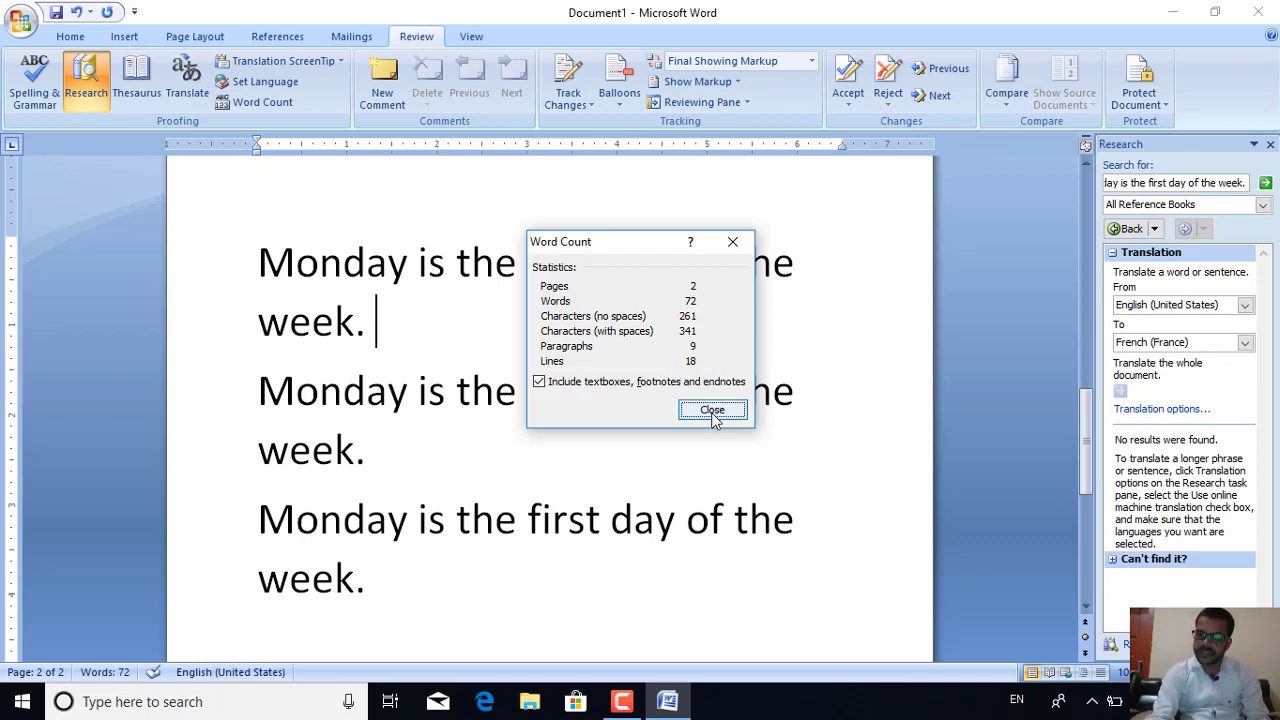
click(712, 410)
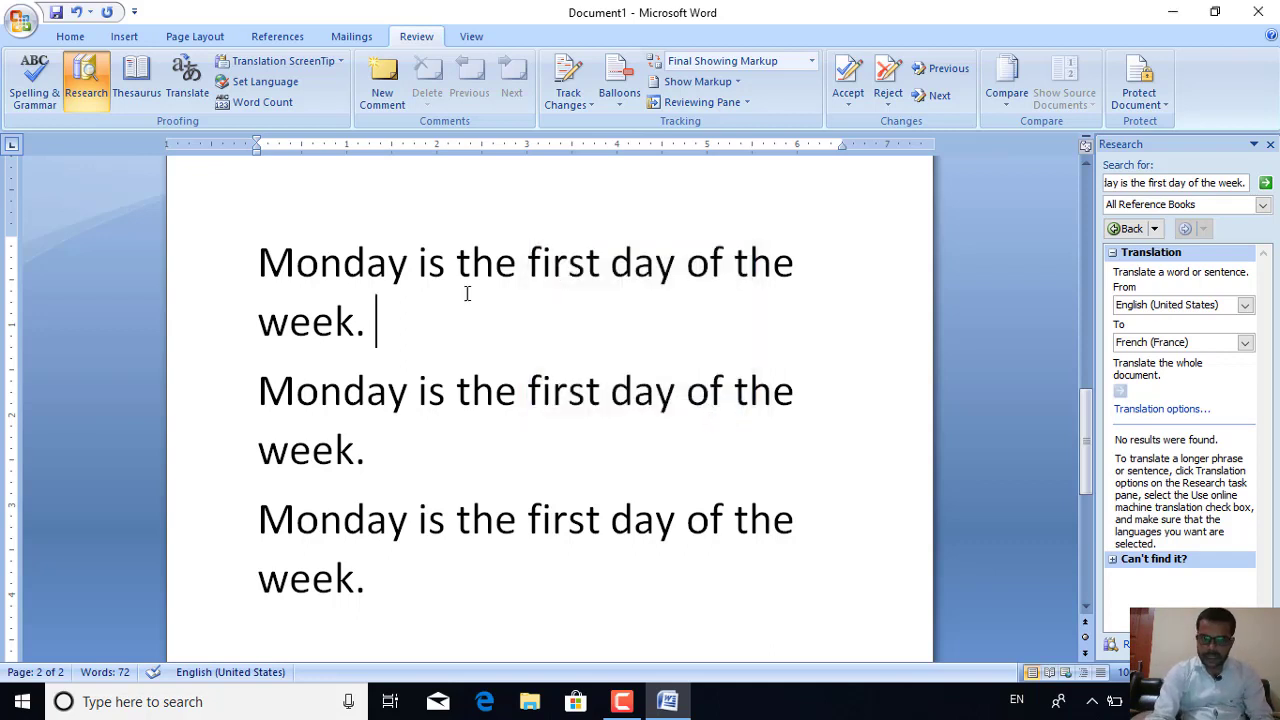
Add a comment on 'week' in the first sentence reading 'It is a name of the week.'
click(341, 317)
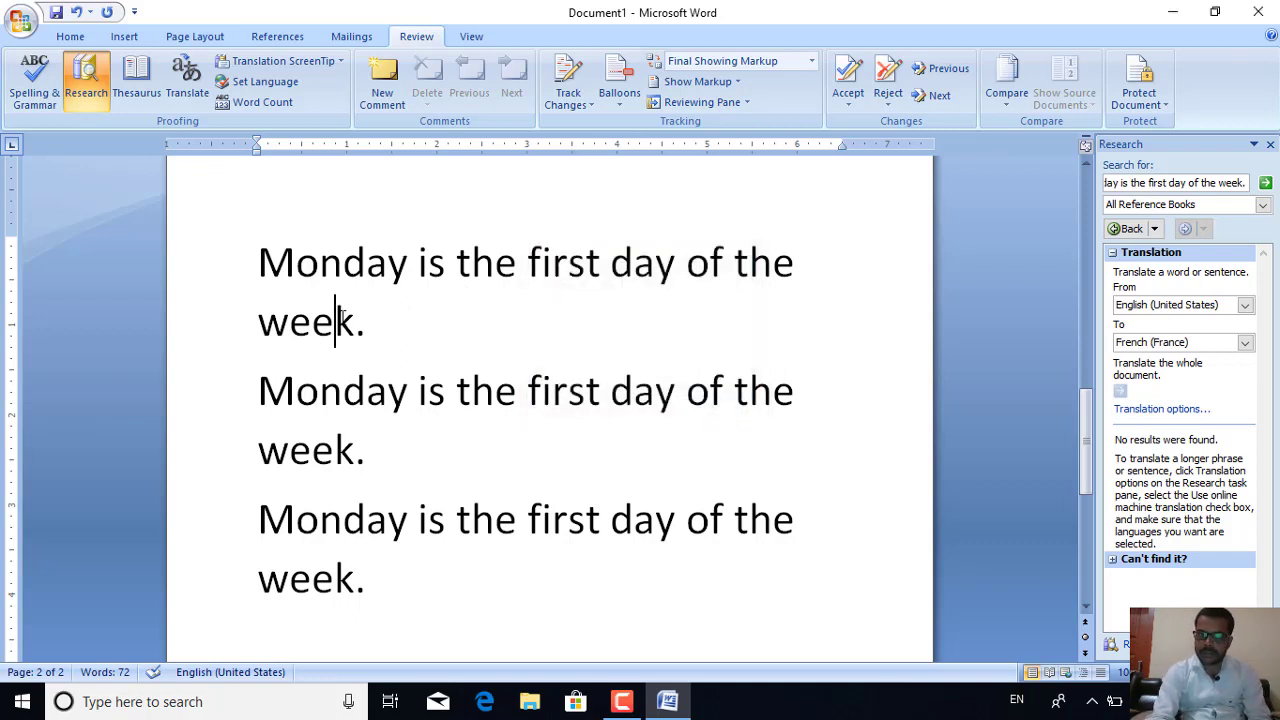
click(394, 80)
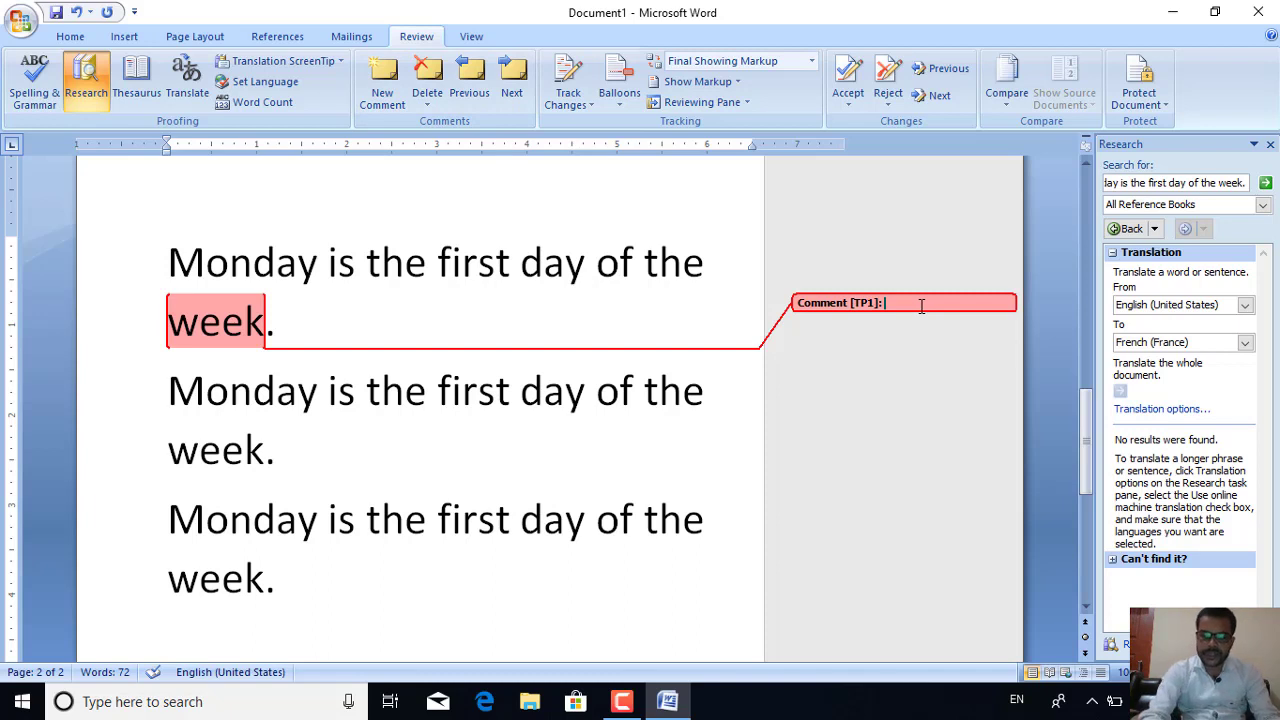
text(It is a)
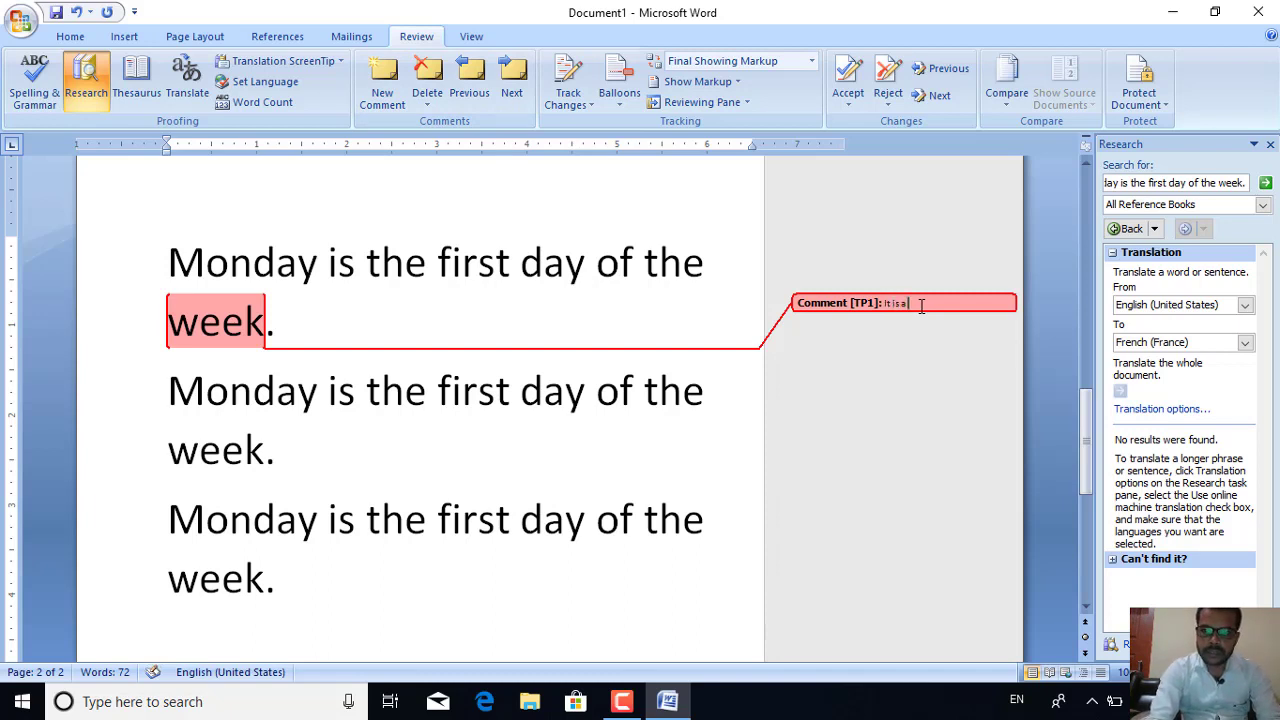
text(name of the week.)
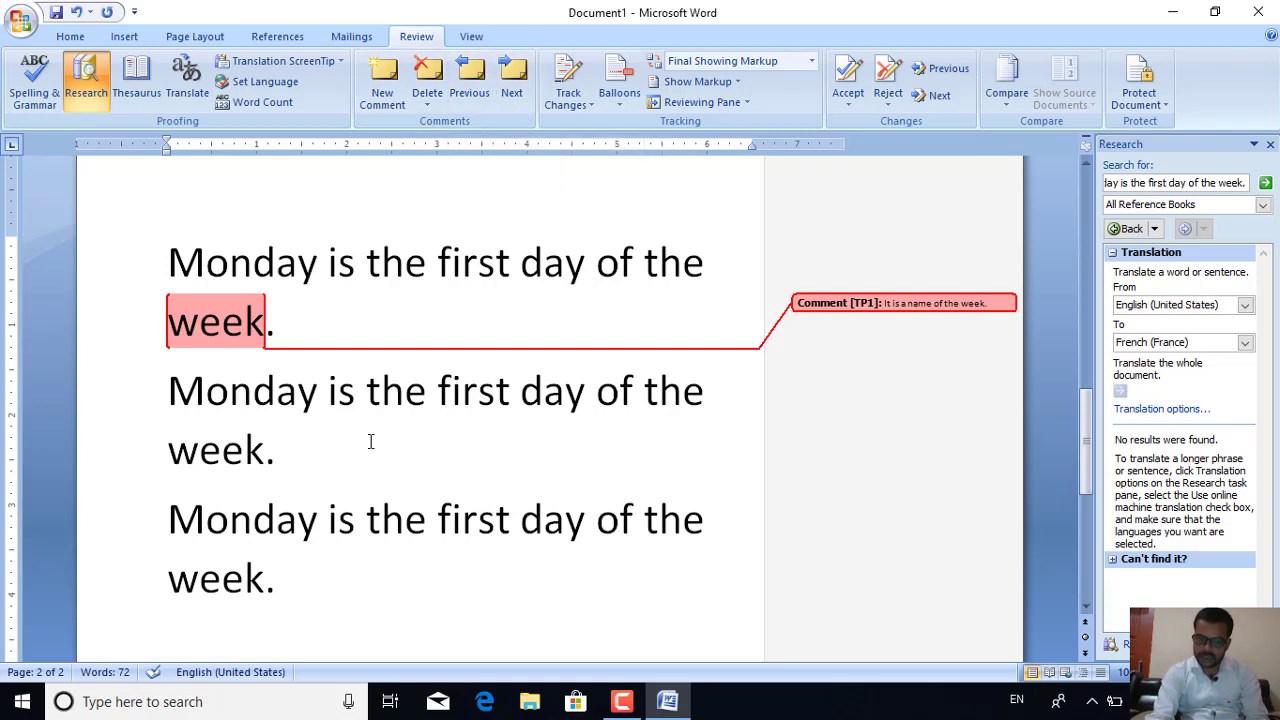
click(359, 516)
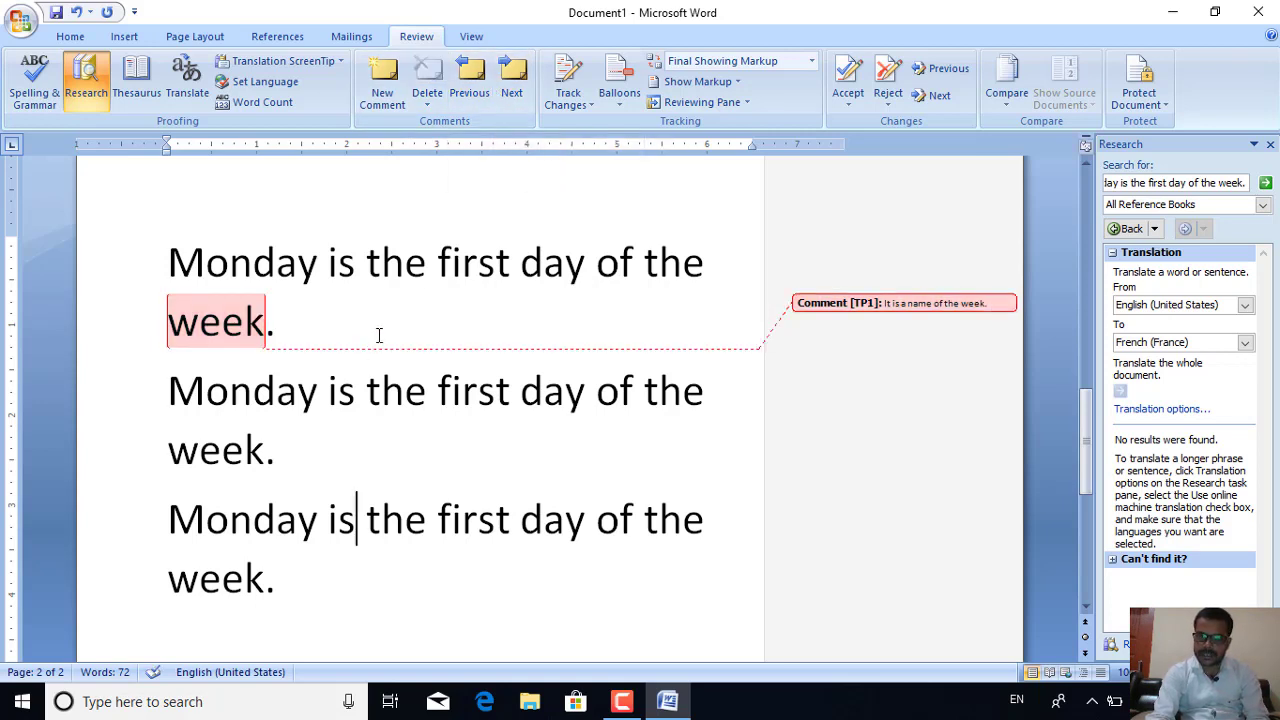
click(466, 522)
Add a comment '1' on 'first' and step between the two comments
click(381, 80)
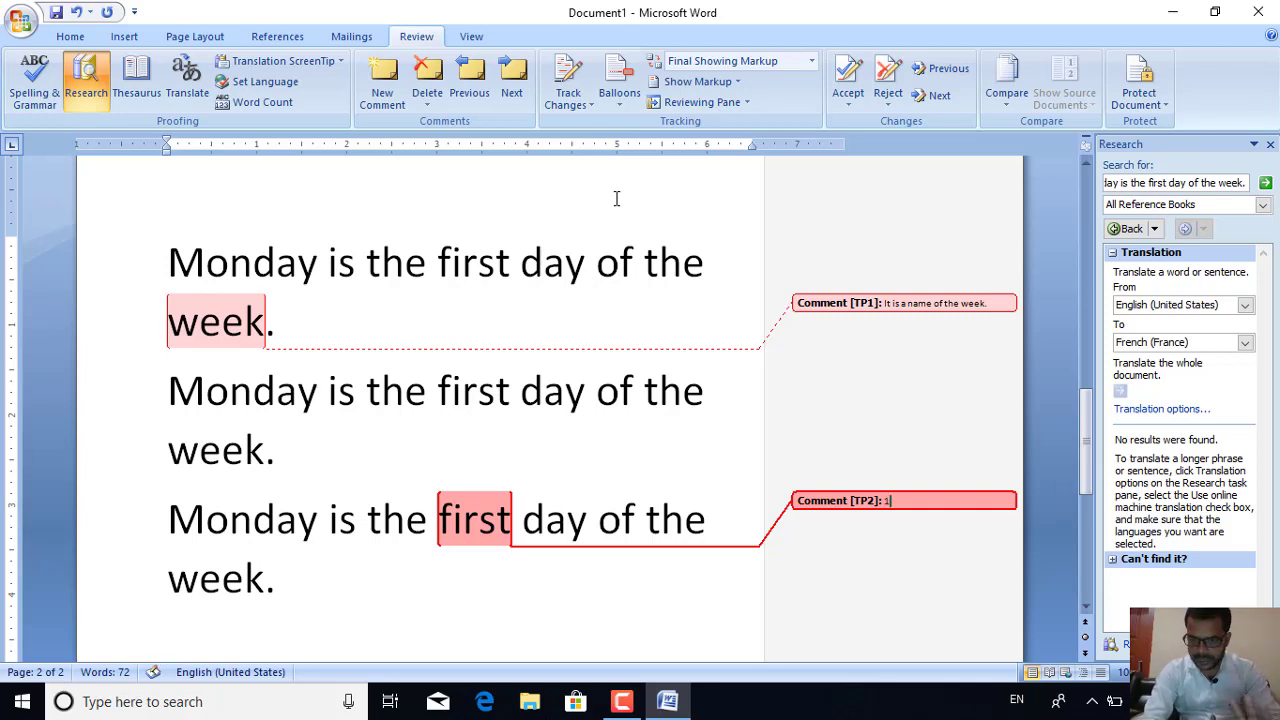
text(1)
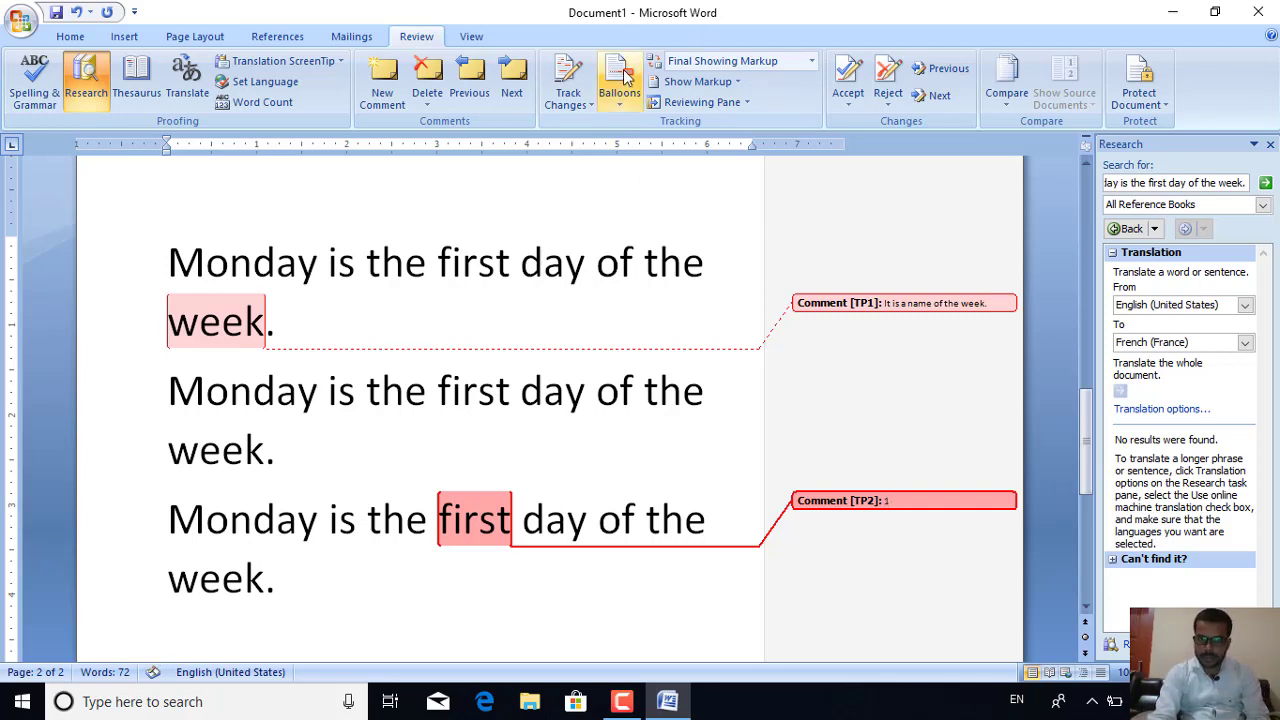
click(481, 72)
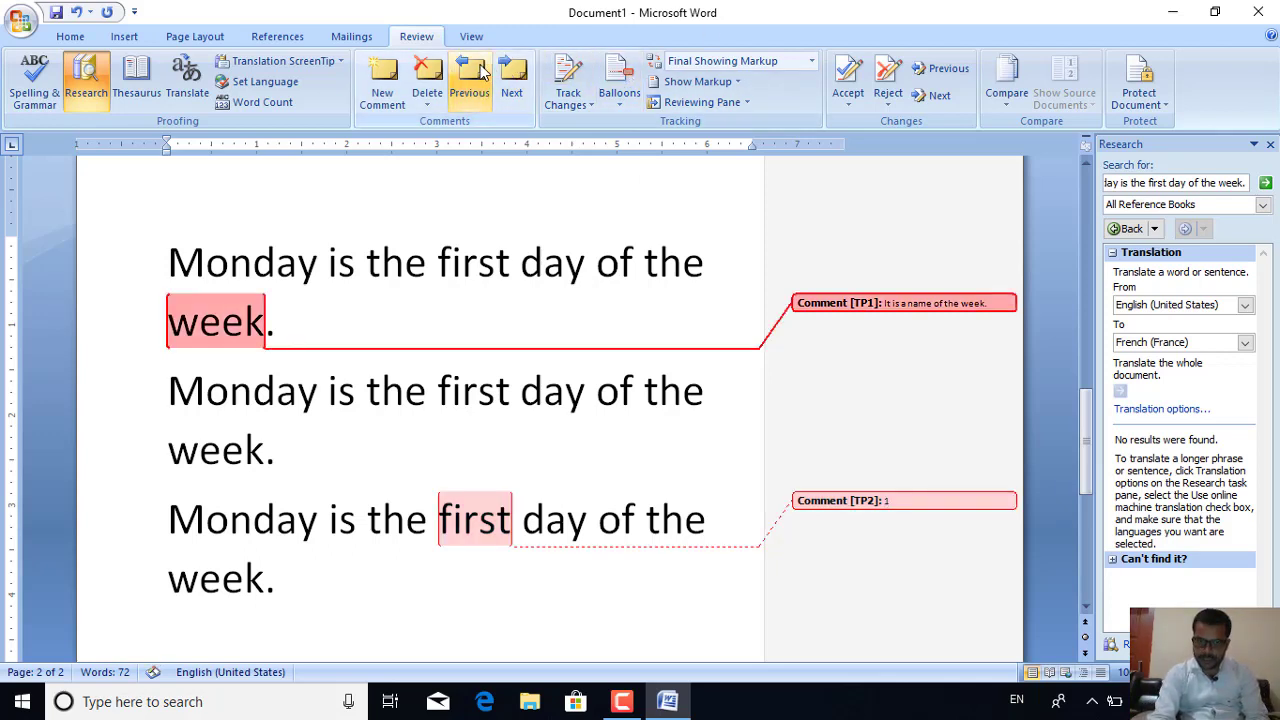
click(512, 76)
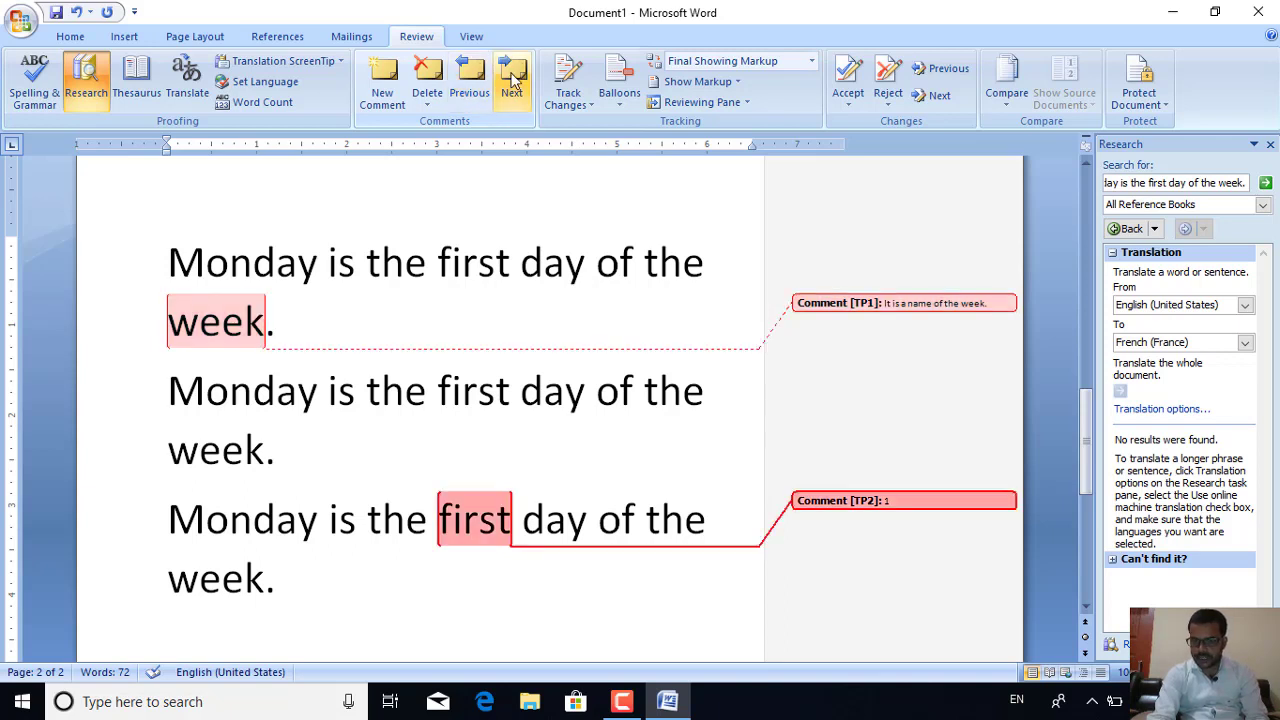
Delete both comments, the one on 'first' and the one on 'week'
click(428, 82)
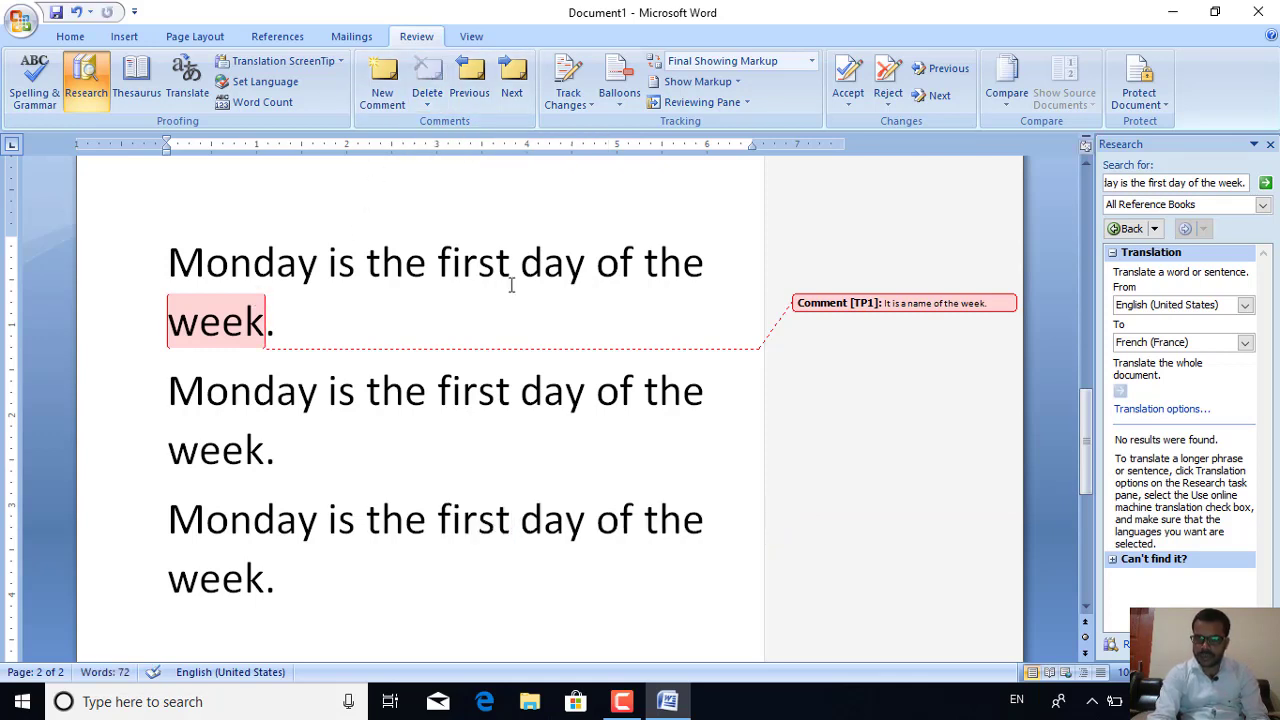
click(845, 303)
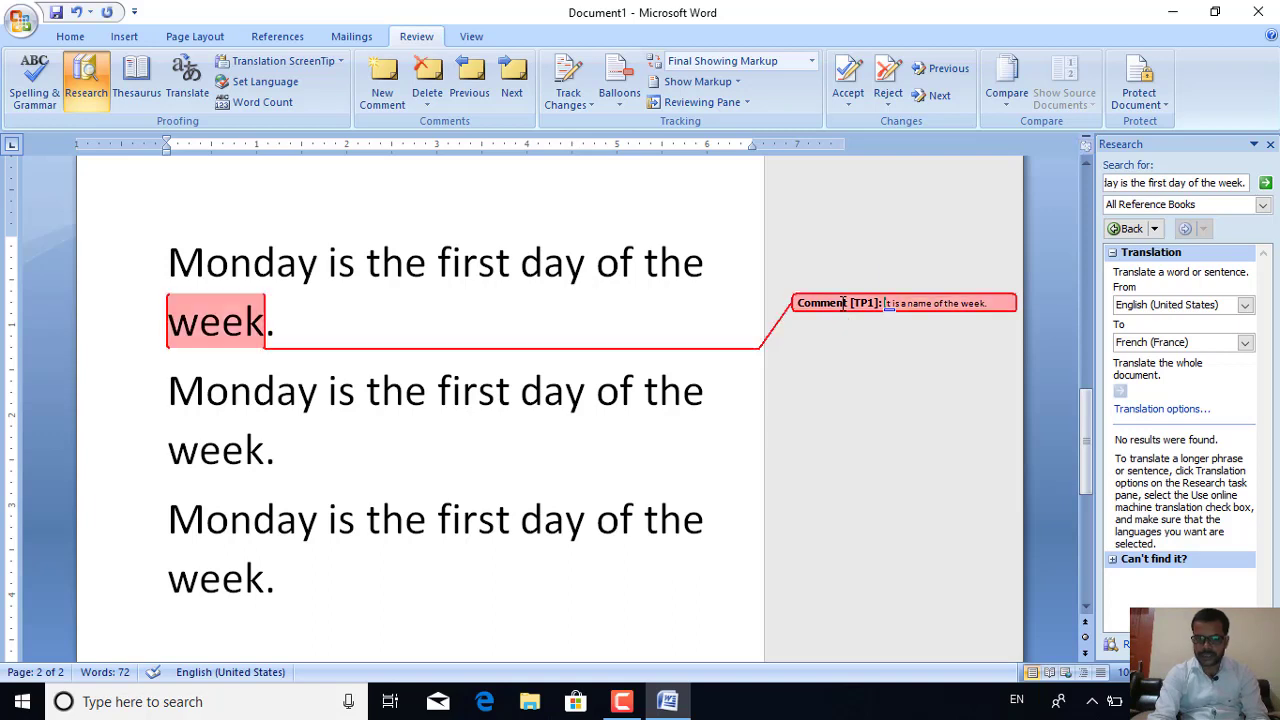
click(426, 80)
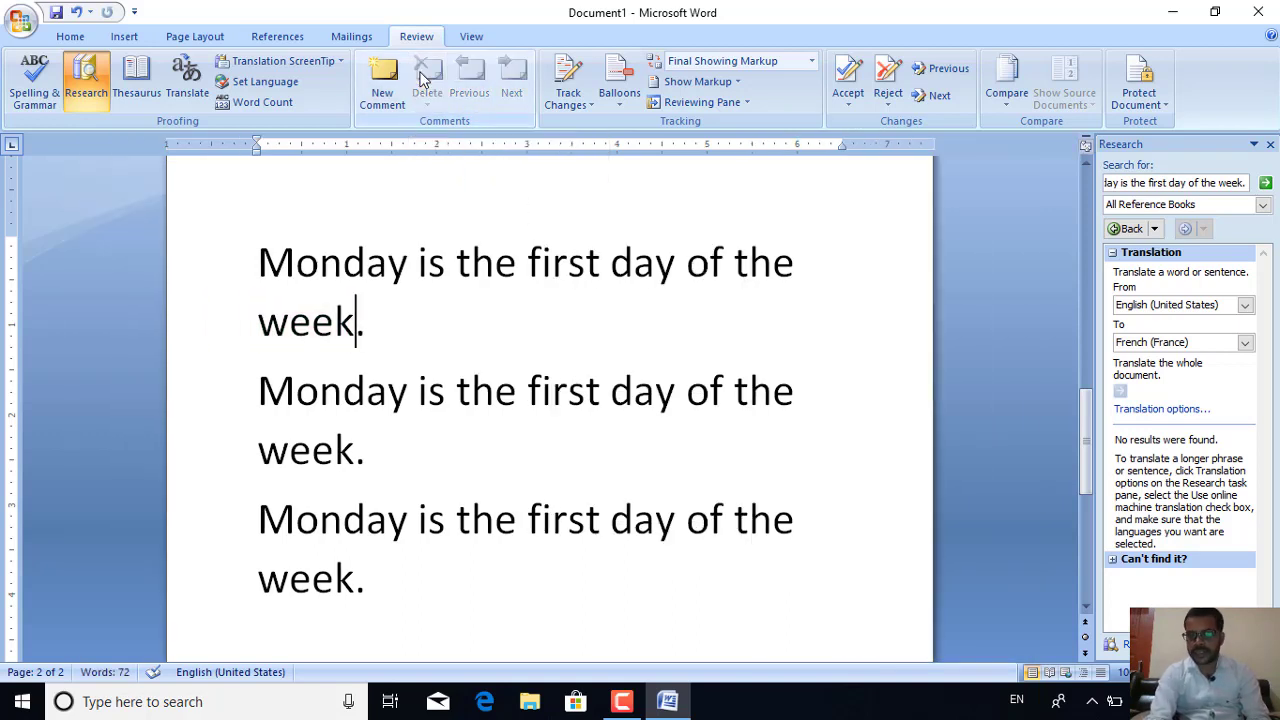
click(594, 105)
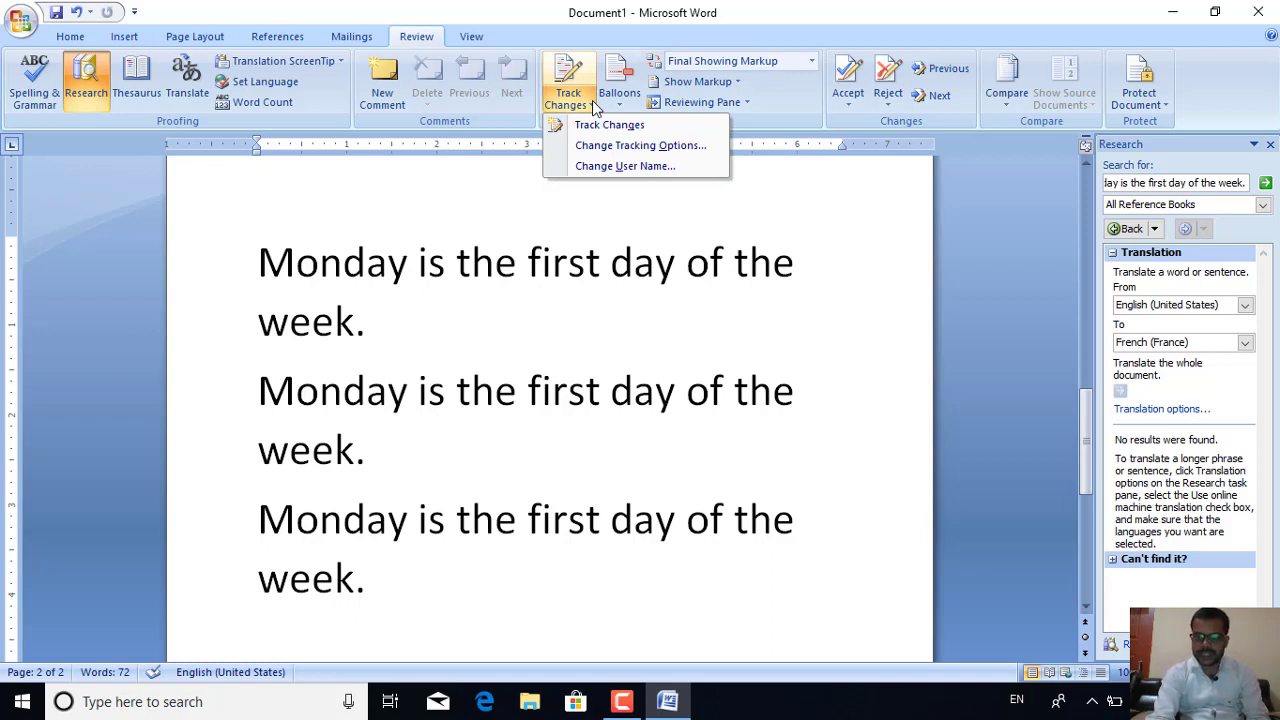
Turn on change tracking and mark insertions in bold blue
click(592, 129)
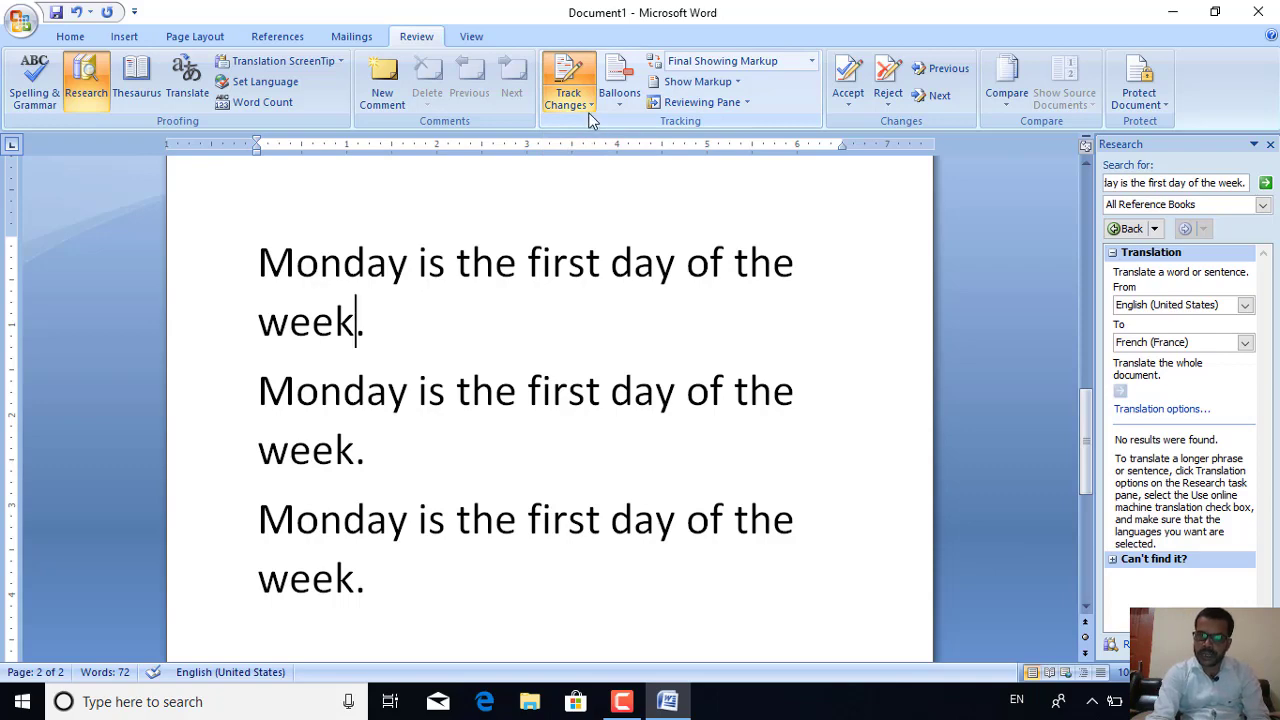
click(591, 106)
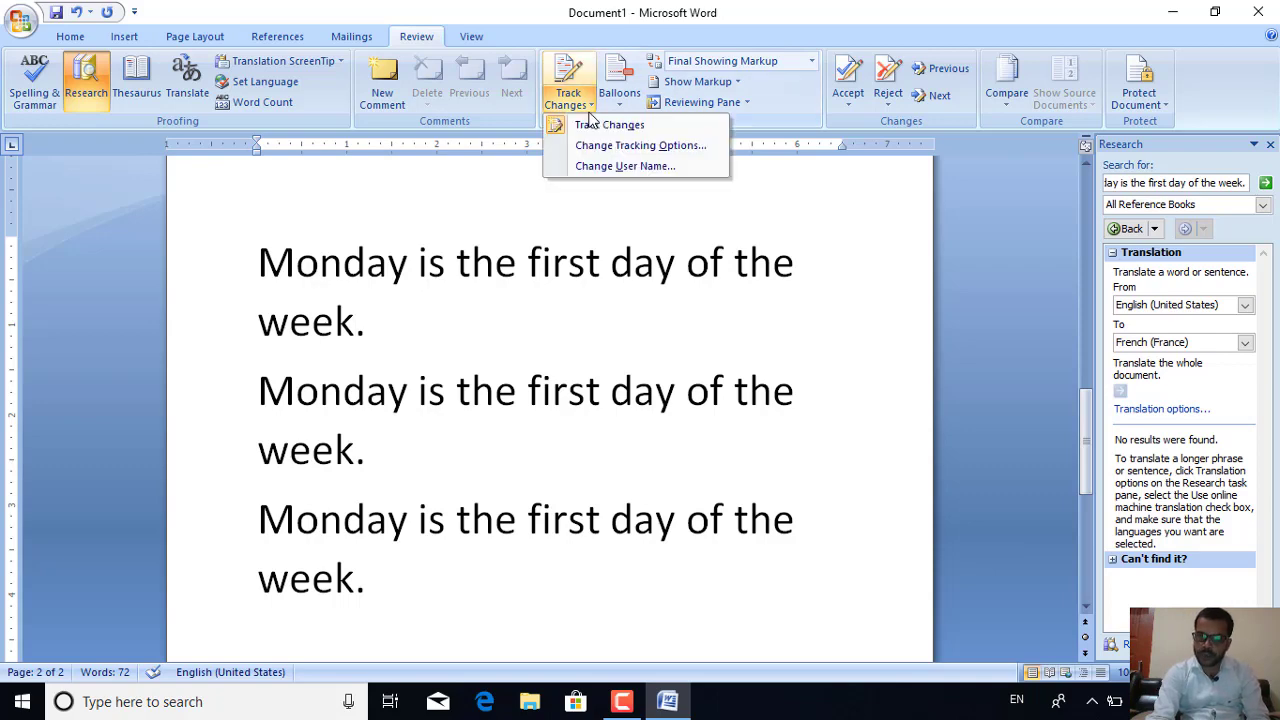
click(593, 150)
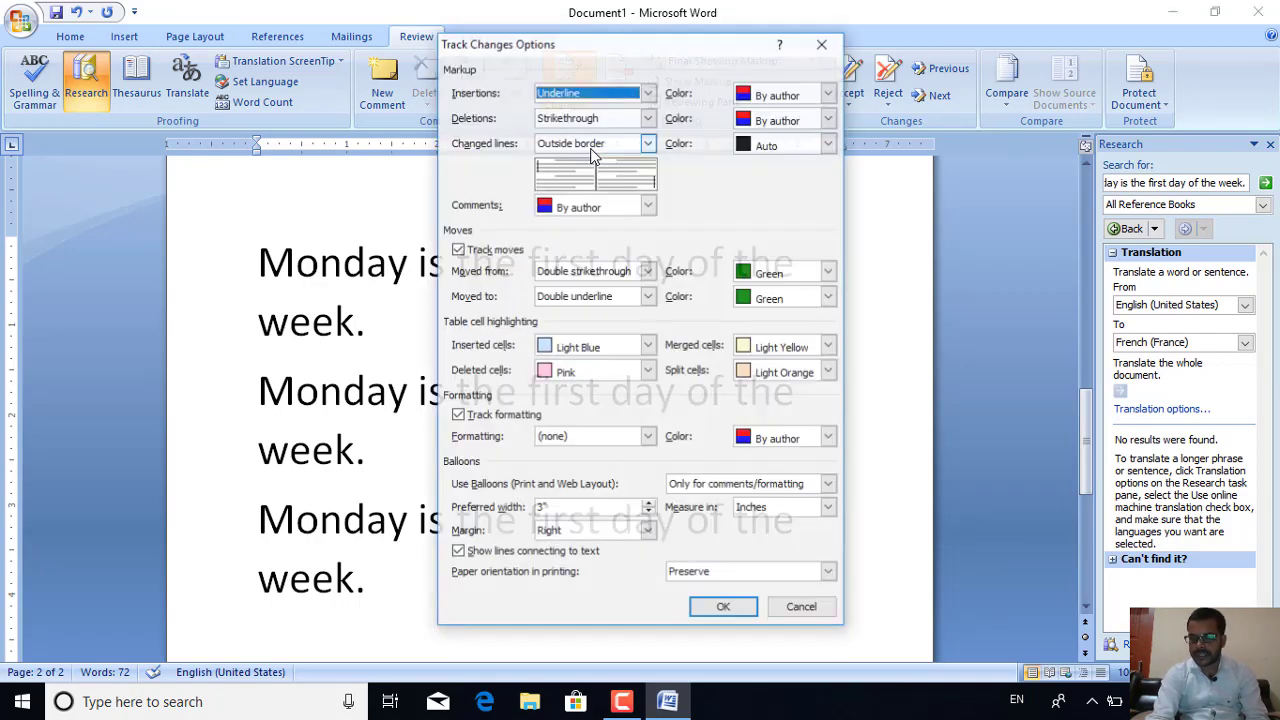
click(560, 96)
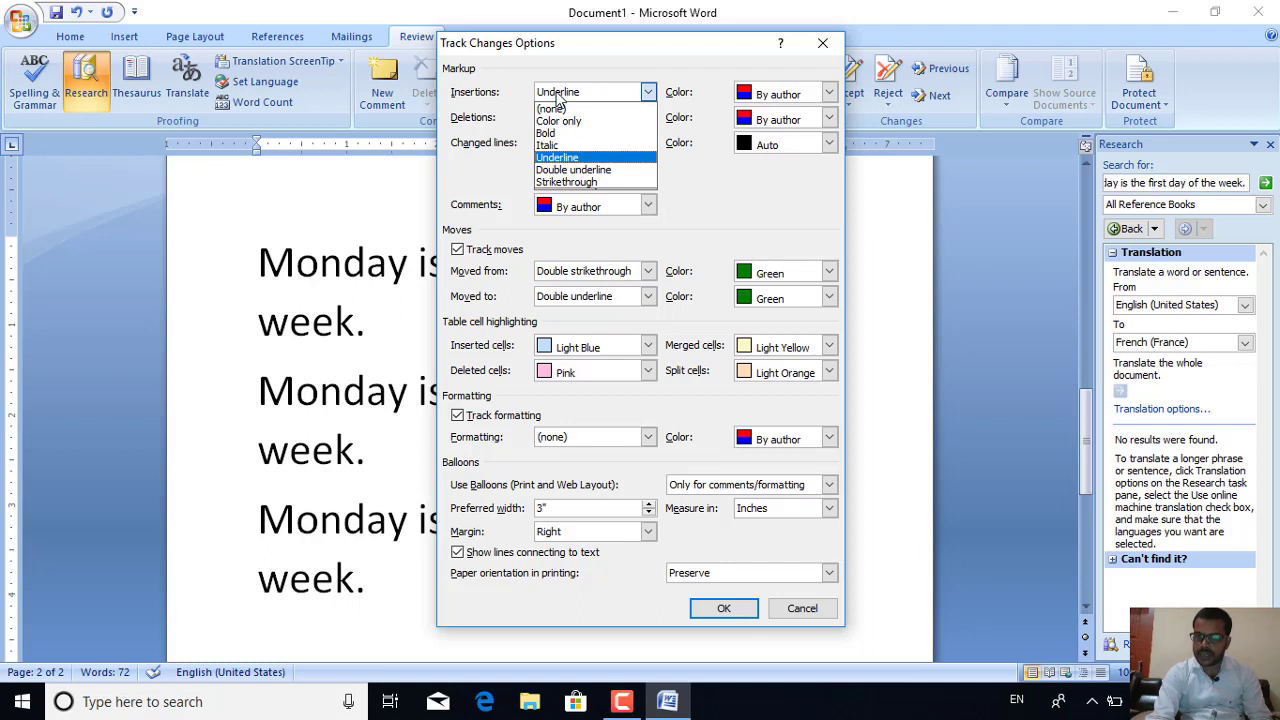
click(547, 133)
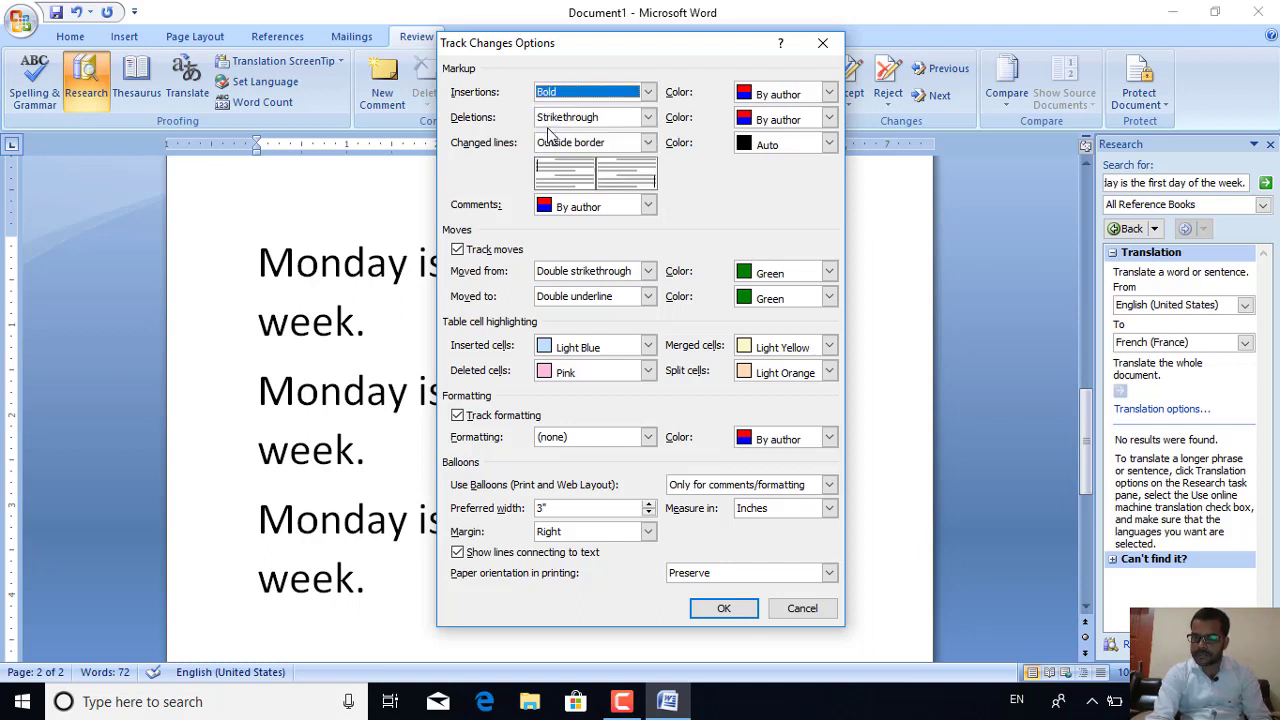
click(760, 95)
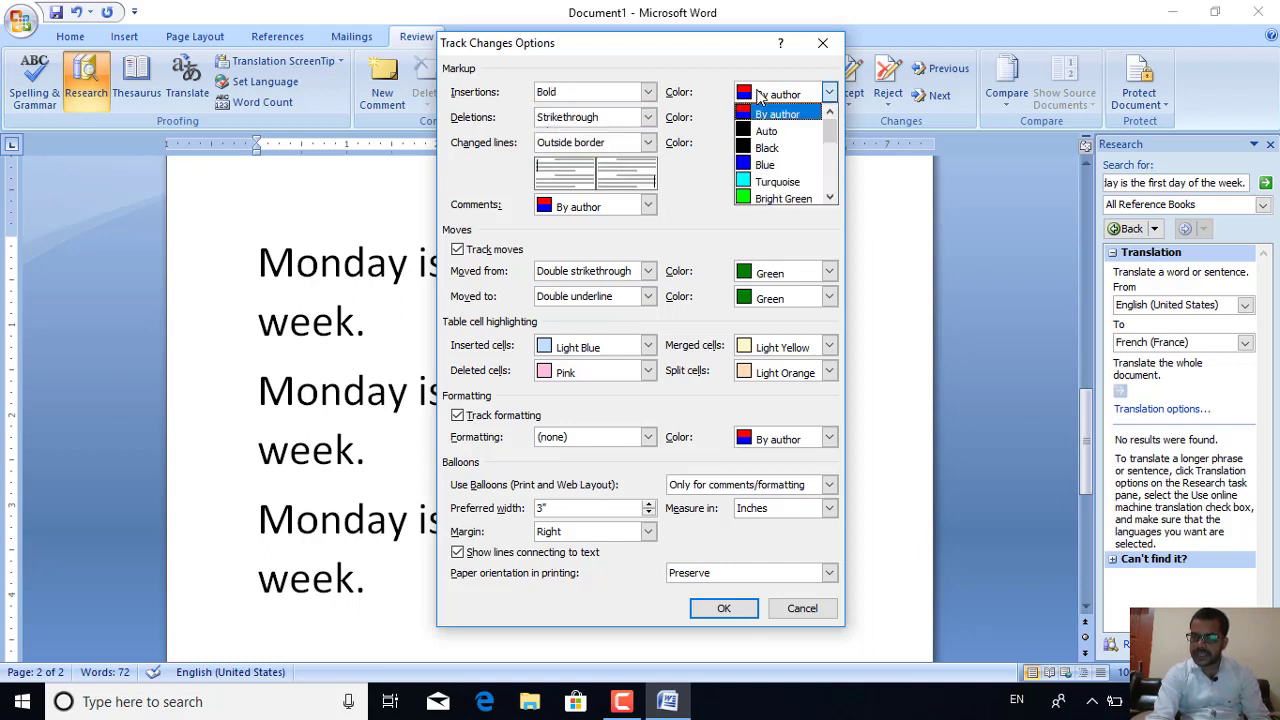
click(762, 165)
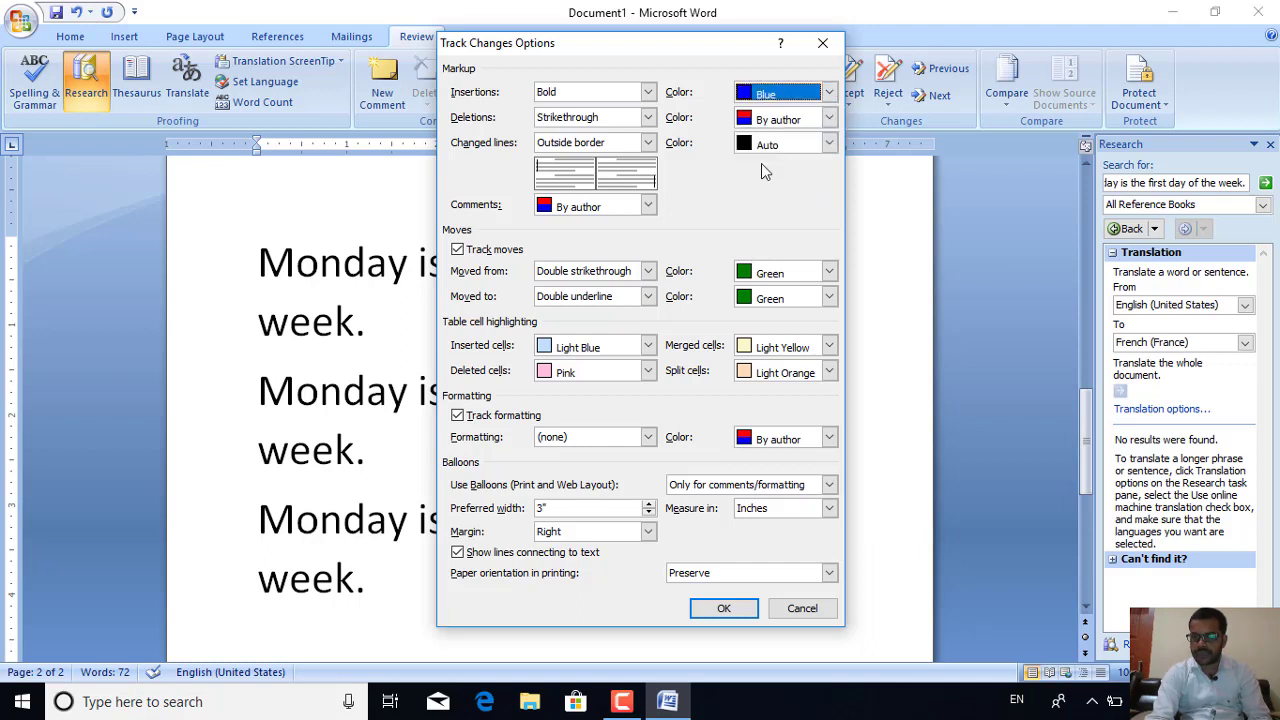
Mark deletions as bright green strikethrough and apply the tracking options
click(631, 120)
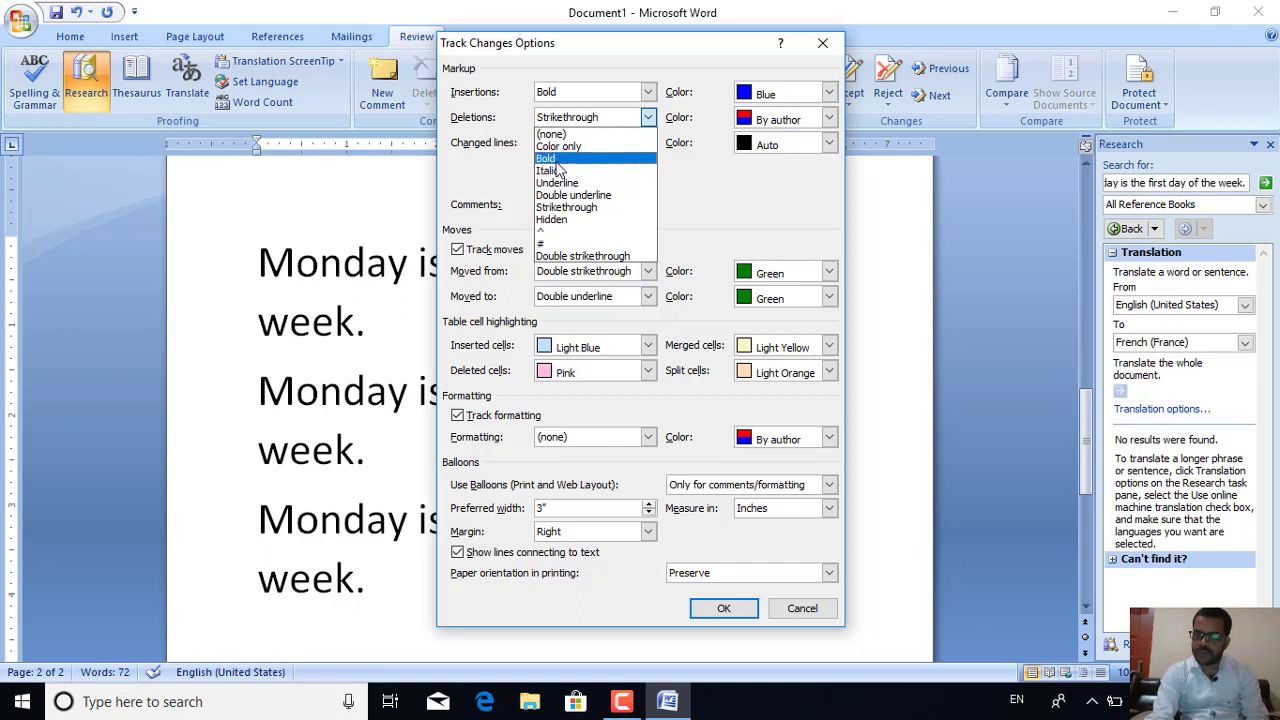
click(568, 208)
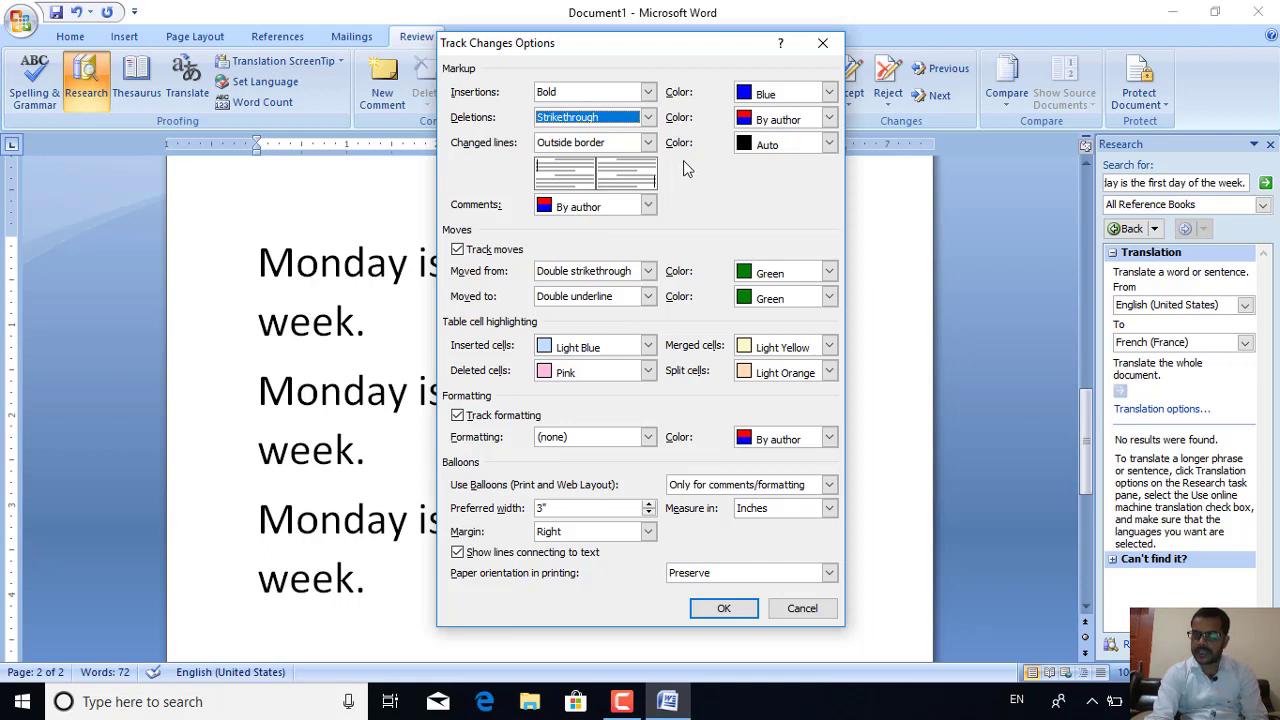
click(794, 121)
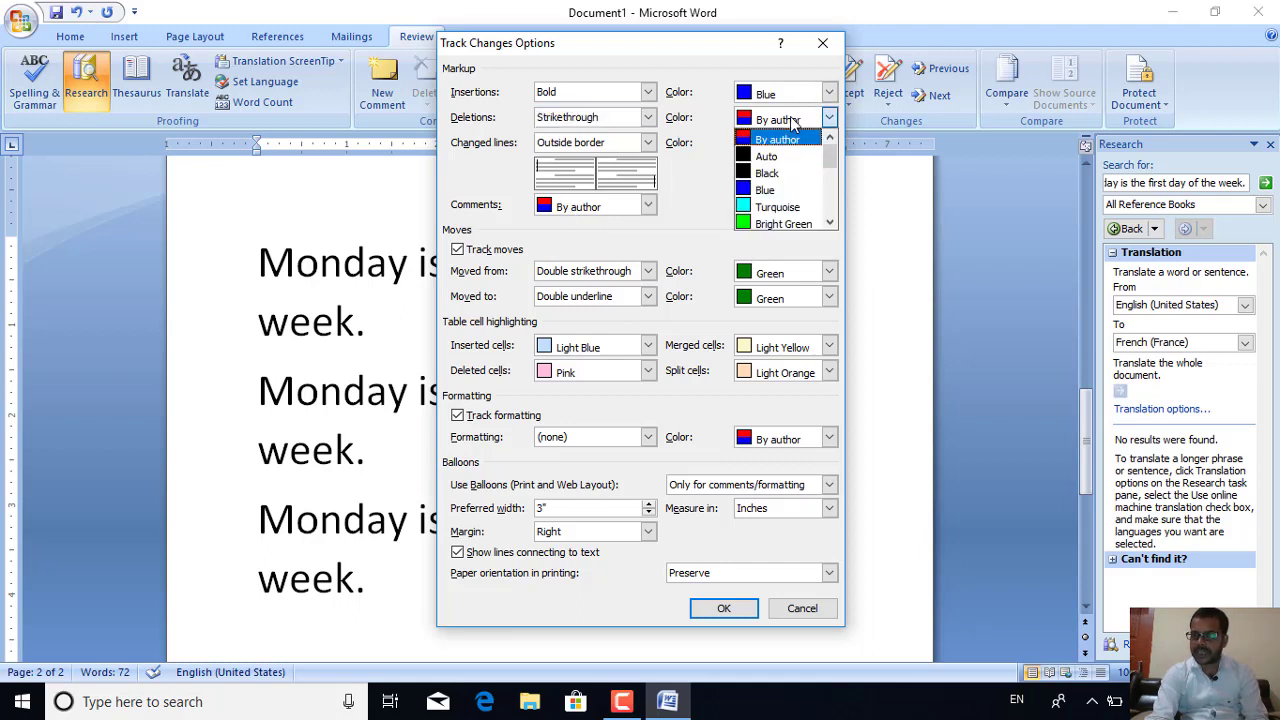
click(774, 224)
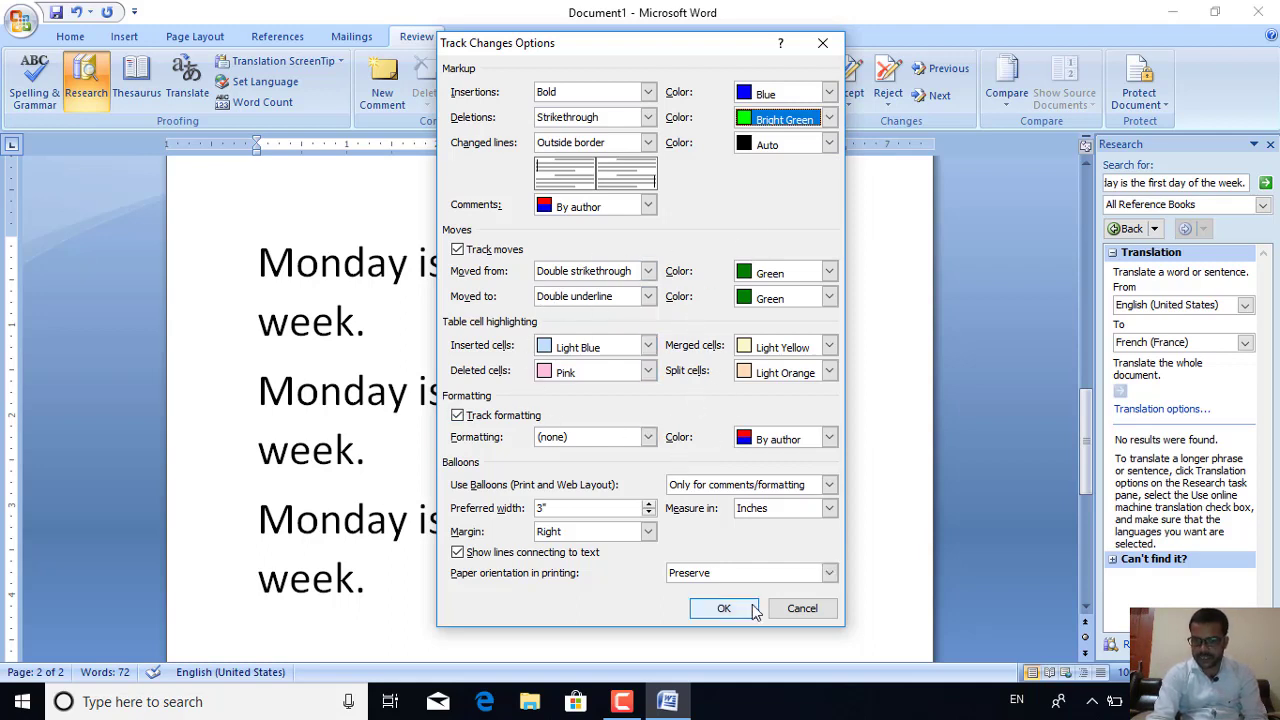
click(730, 614)
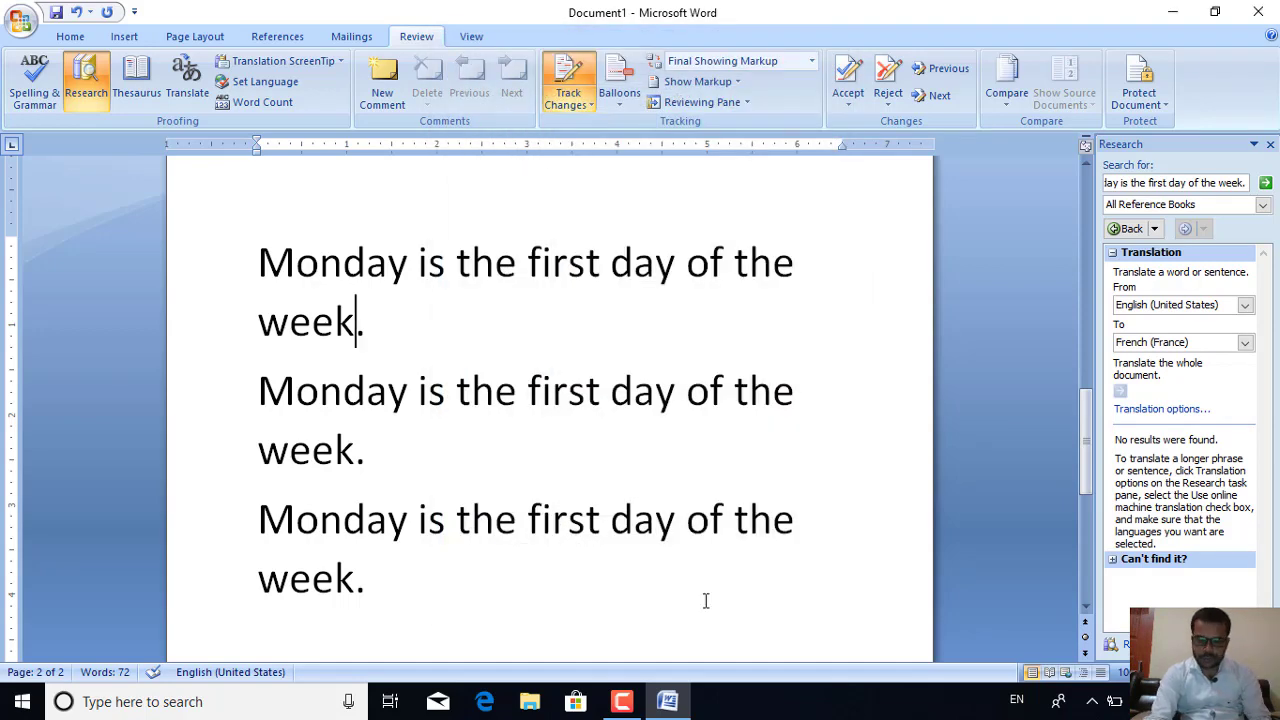
Insert a tracked self-introduction greeting after 'week' and delete 'the first da' as a tracked change
text(hi )
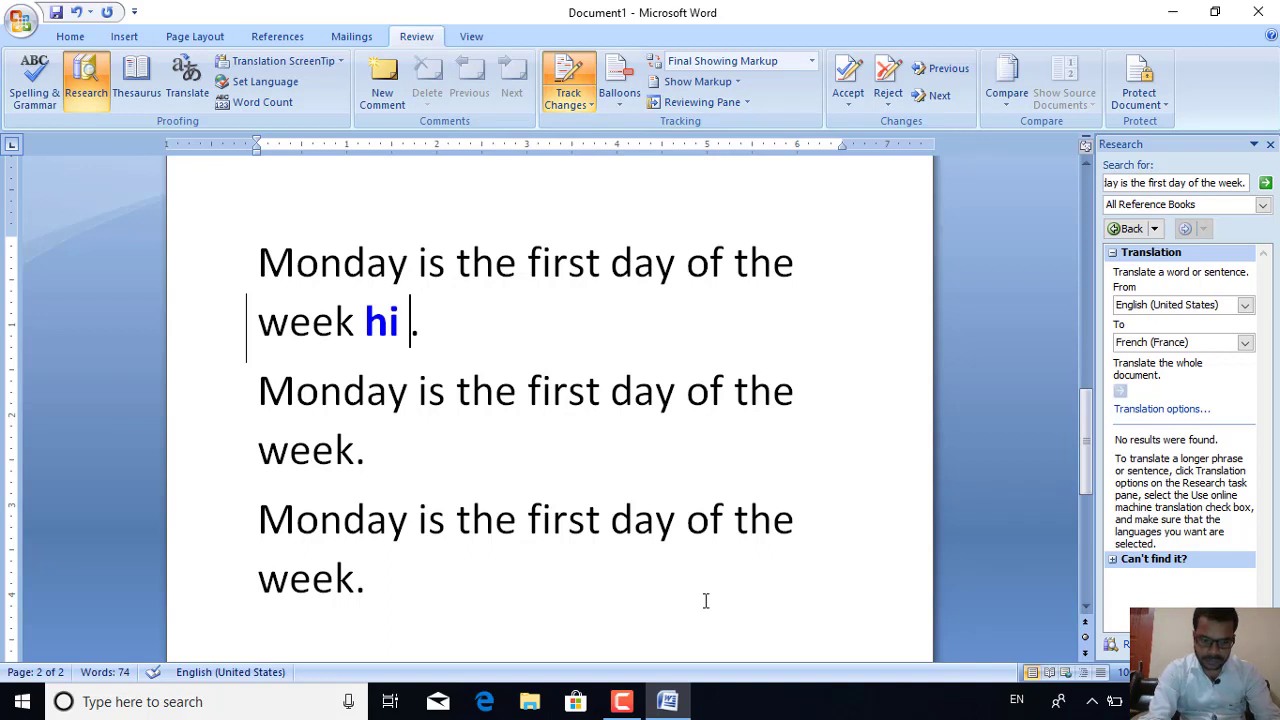
text(this is )
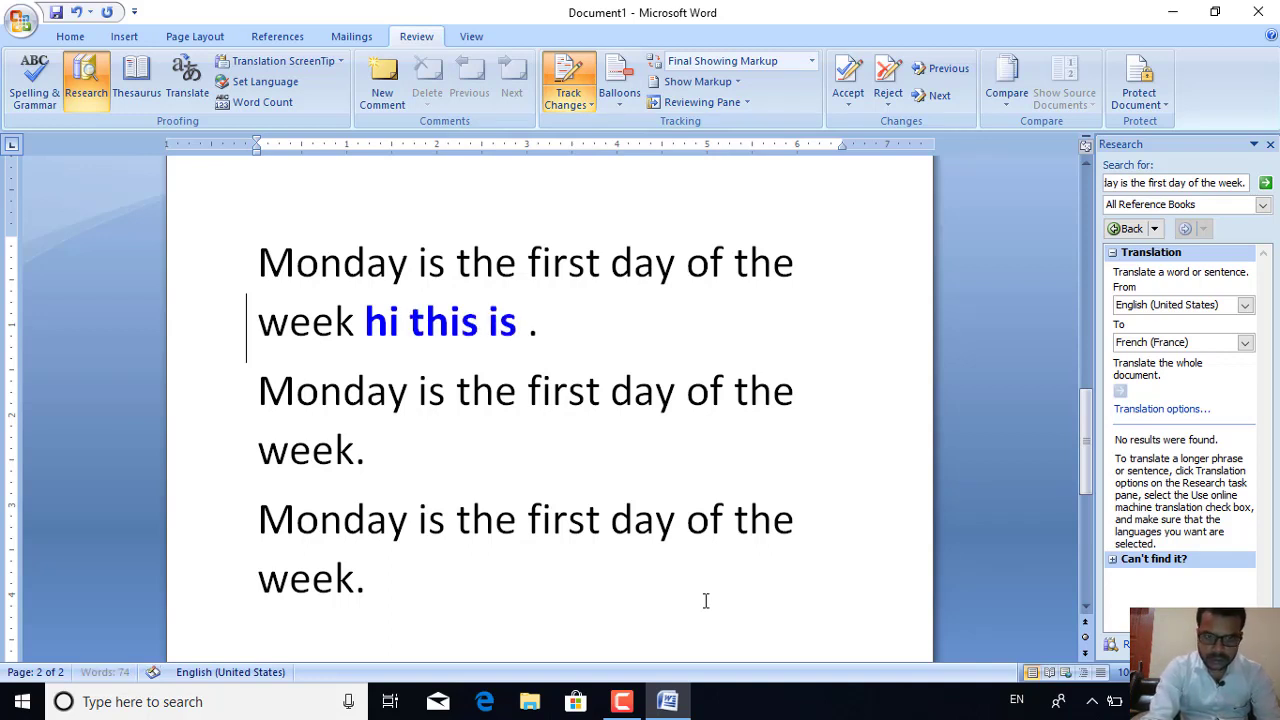
text(anish)
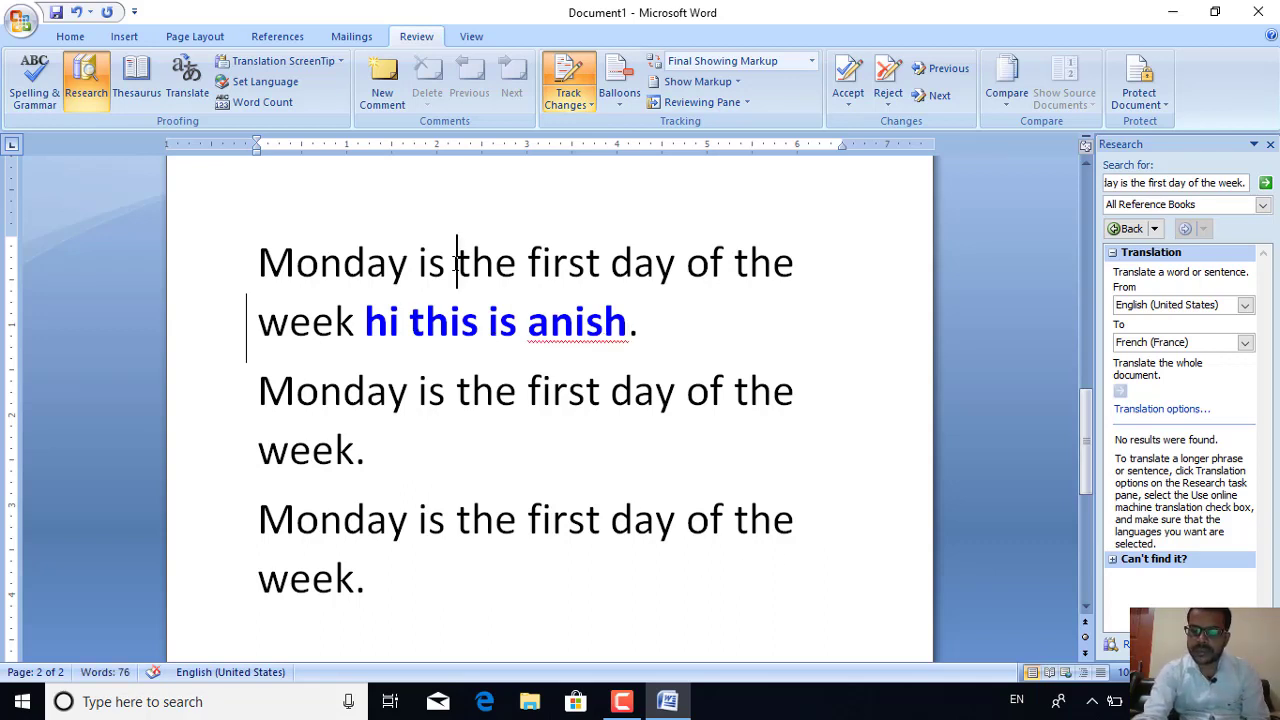
click(455, 263)
key(Delete)
key(Delete)
key(Delete)
key(Delete)
key(Delete)
key(Delete)
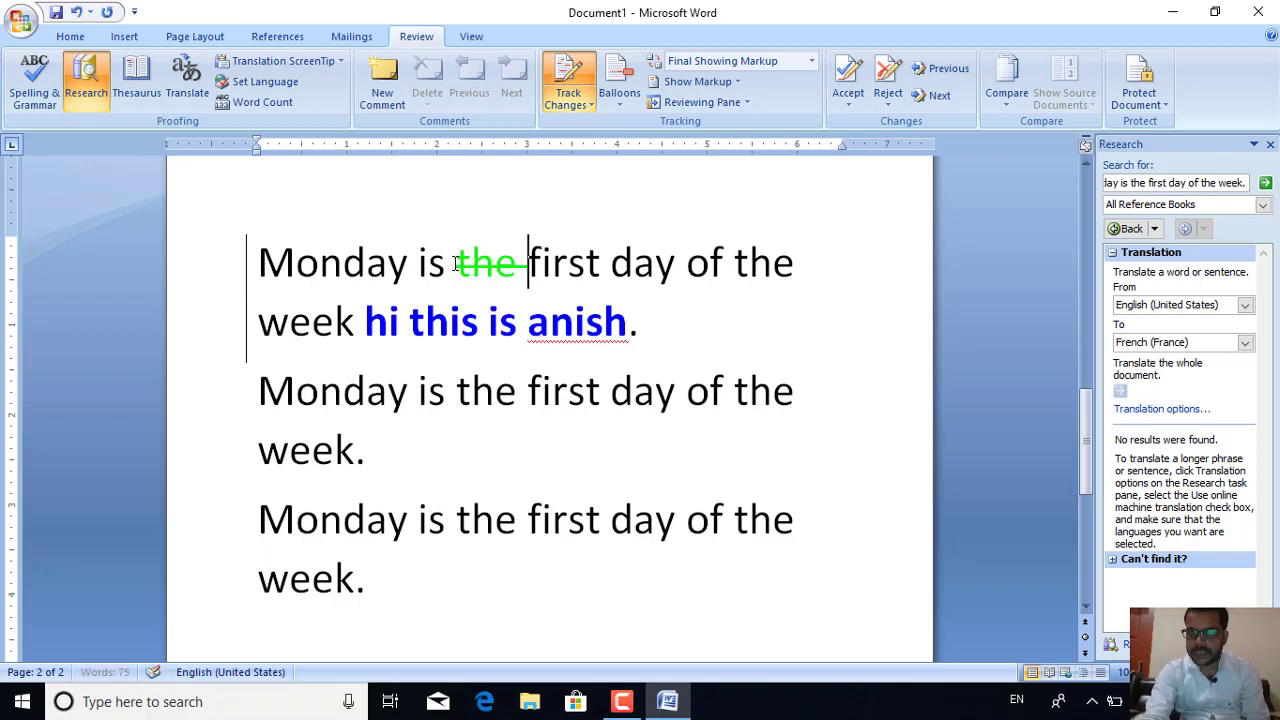
key(Delete)
key(Delete)
key(Delete)
key(Delete)
key(Delete)
key(Delete)
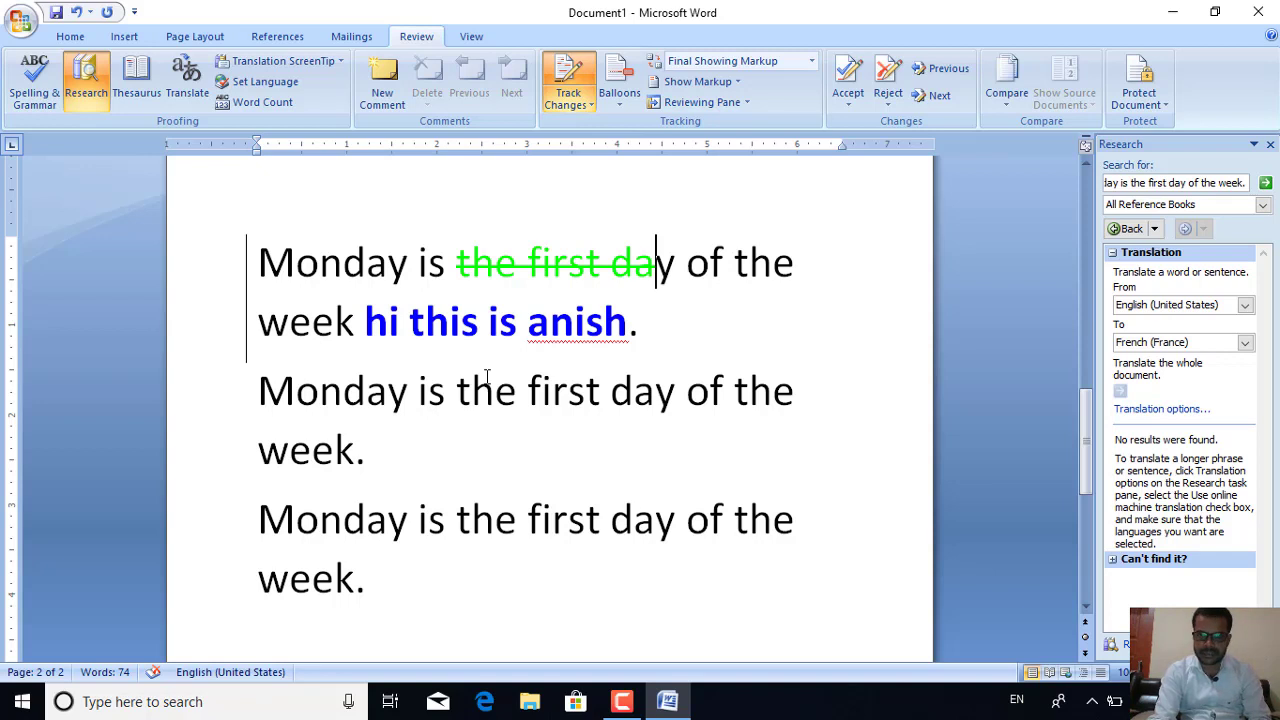
click(622, 108)
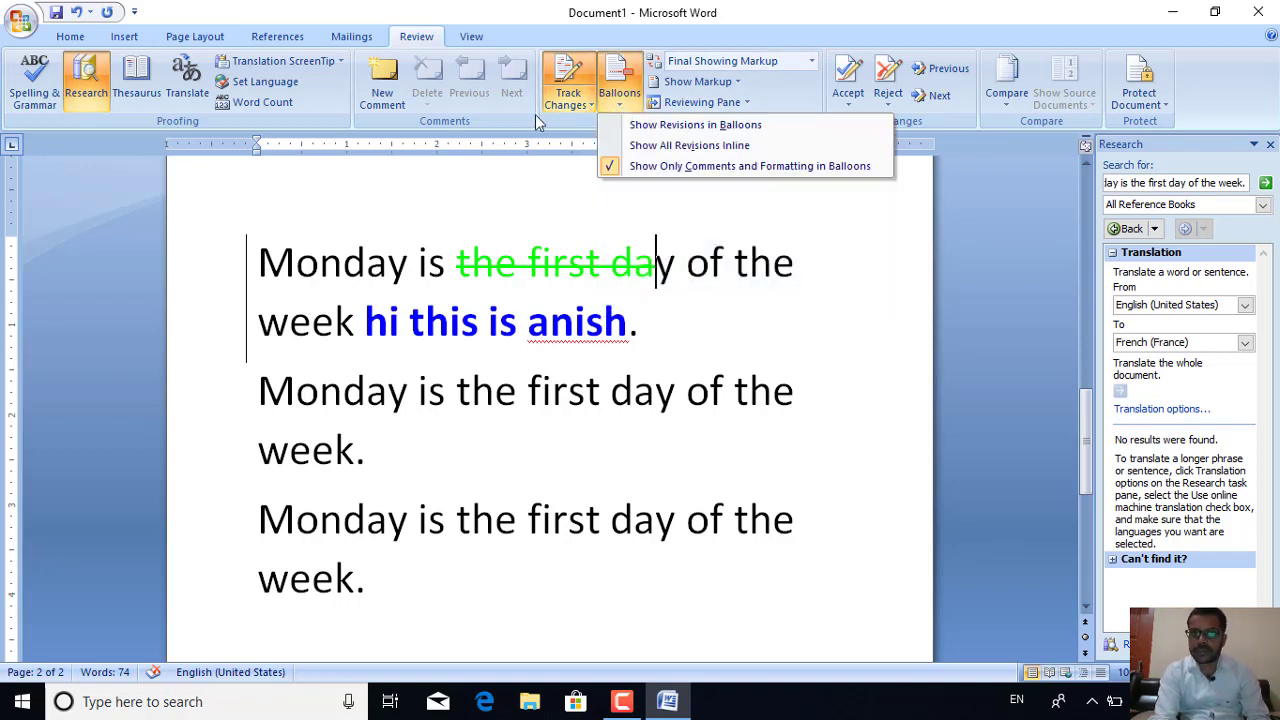
Add an empty comment on 'Monday' in the second sentence
click(368, 392)
click(368, 392)
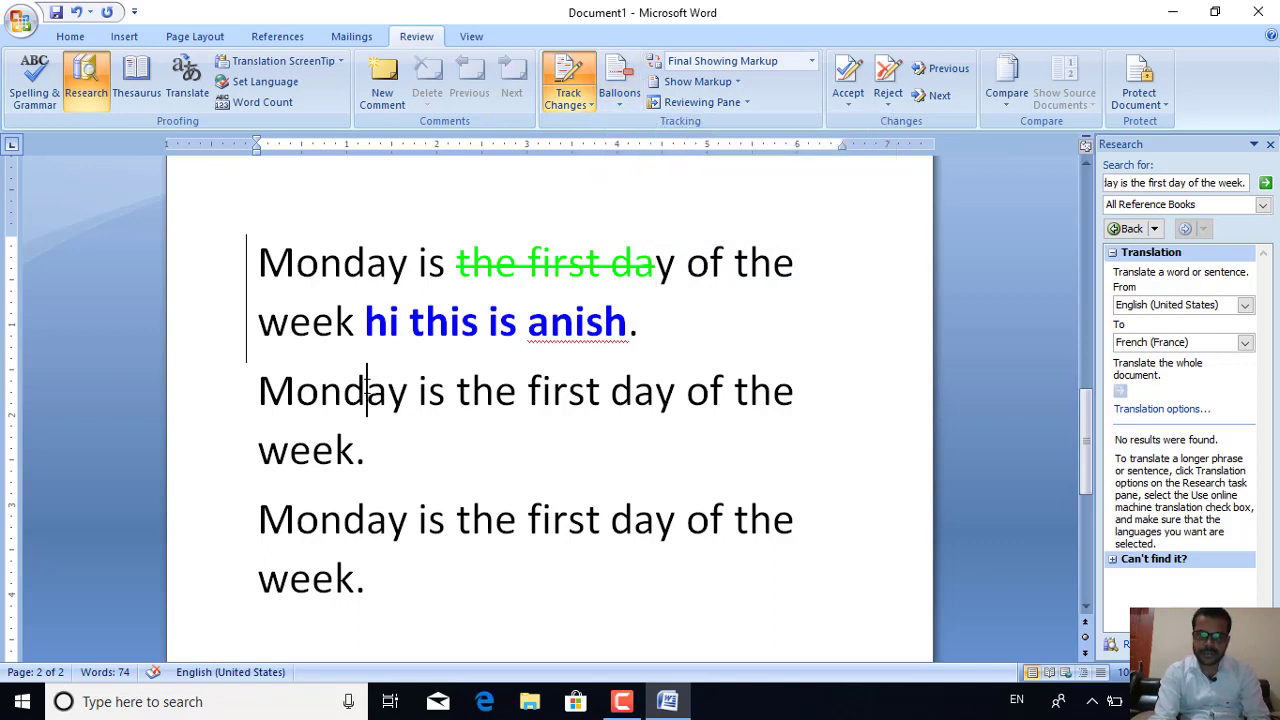
click(378, 87)
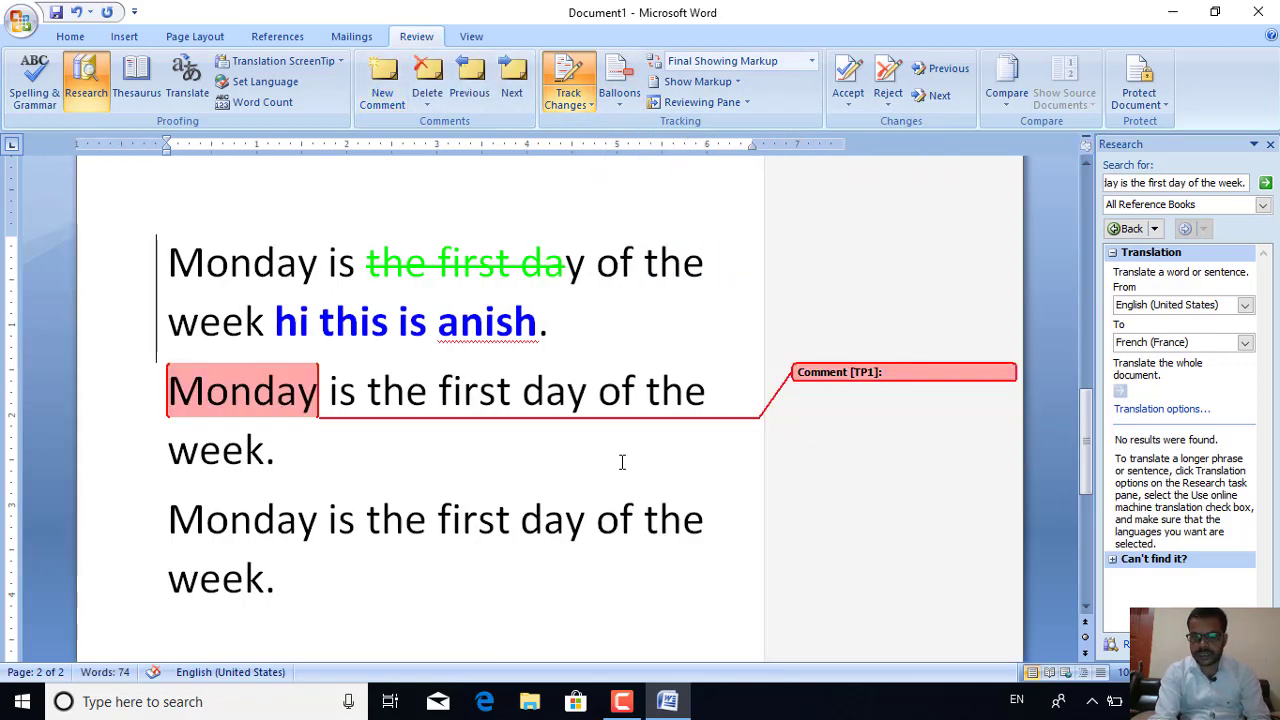
click(621, 462)
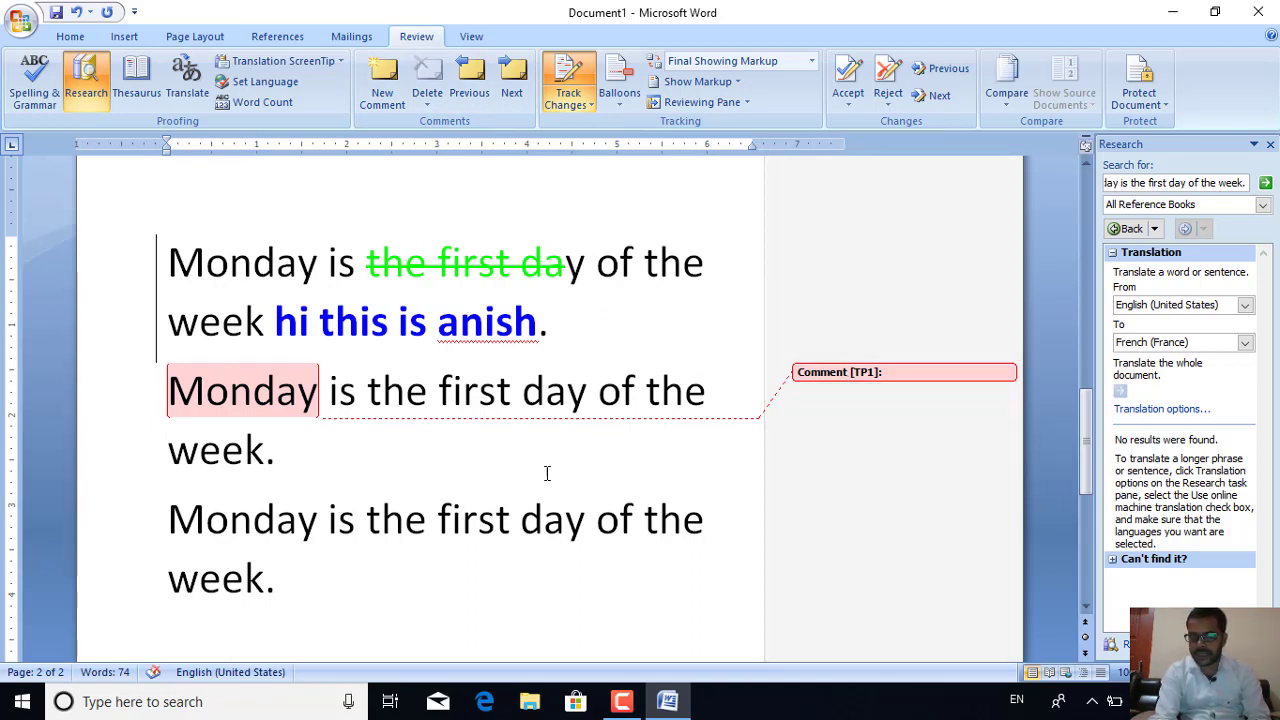
Show revisions in balloons, then switch to showing all revisions inline
click(622, 104)
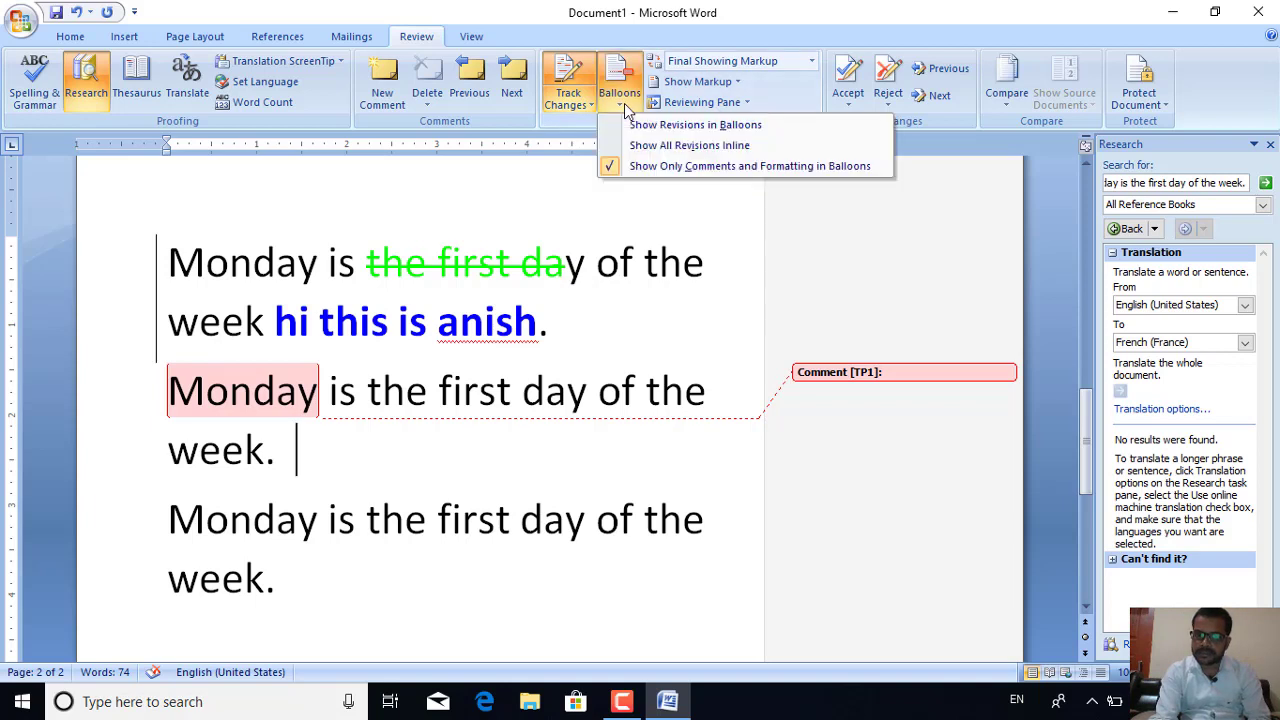
click(668, 134)
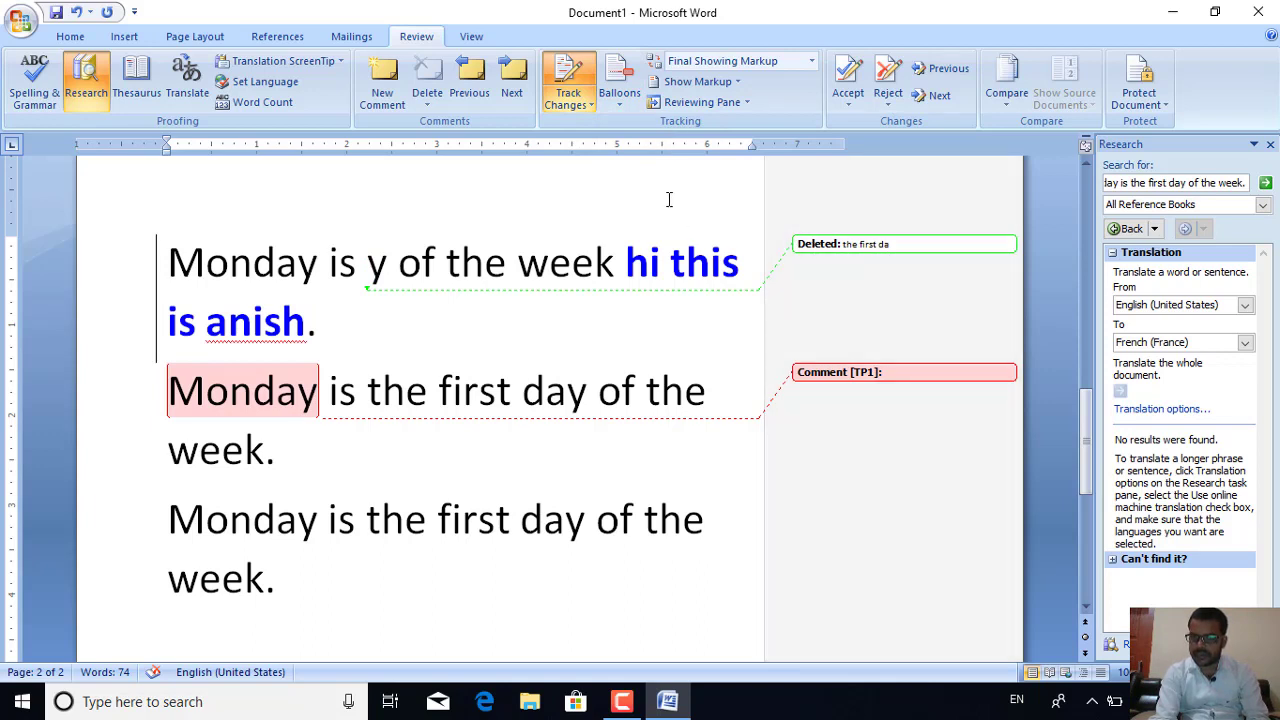
click(619, 100)
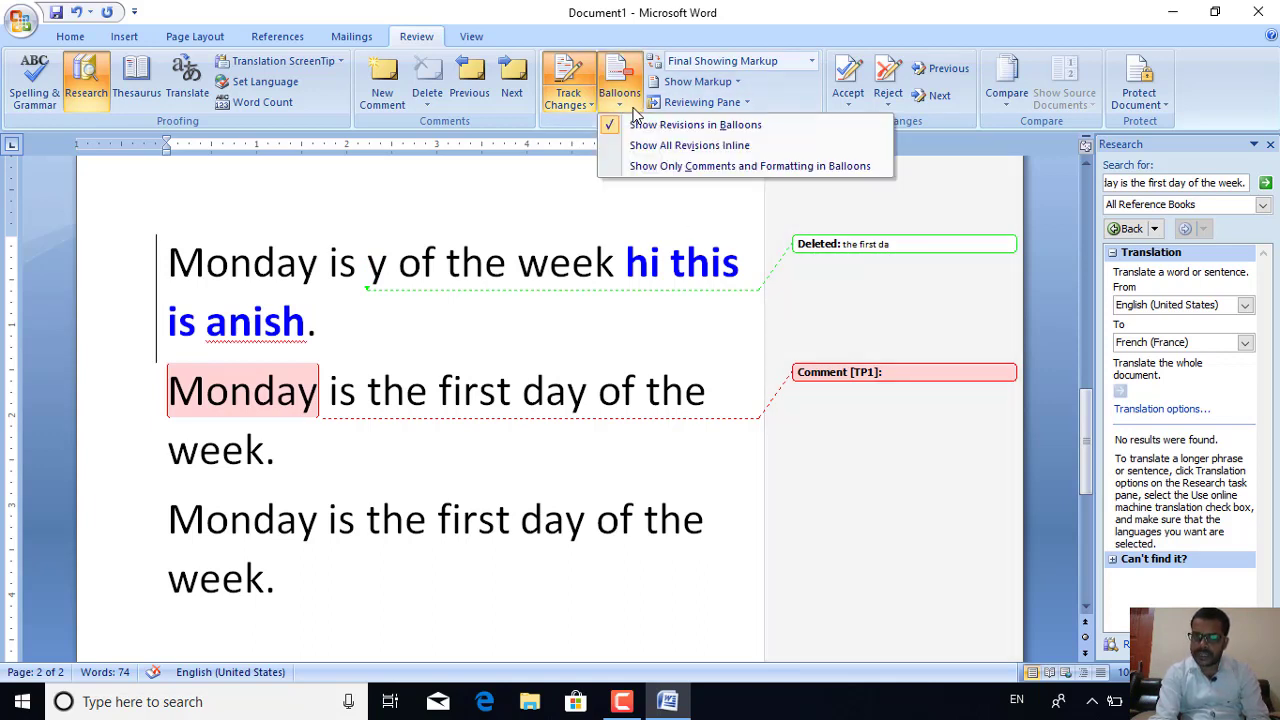
click(642, 147)
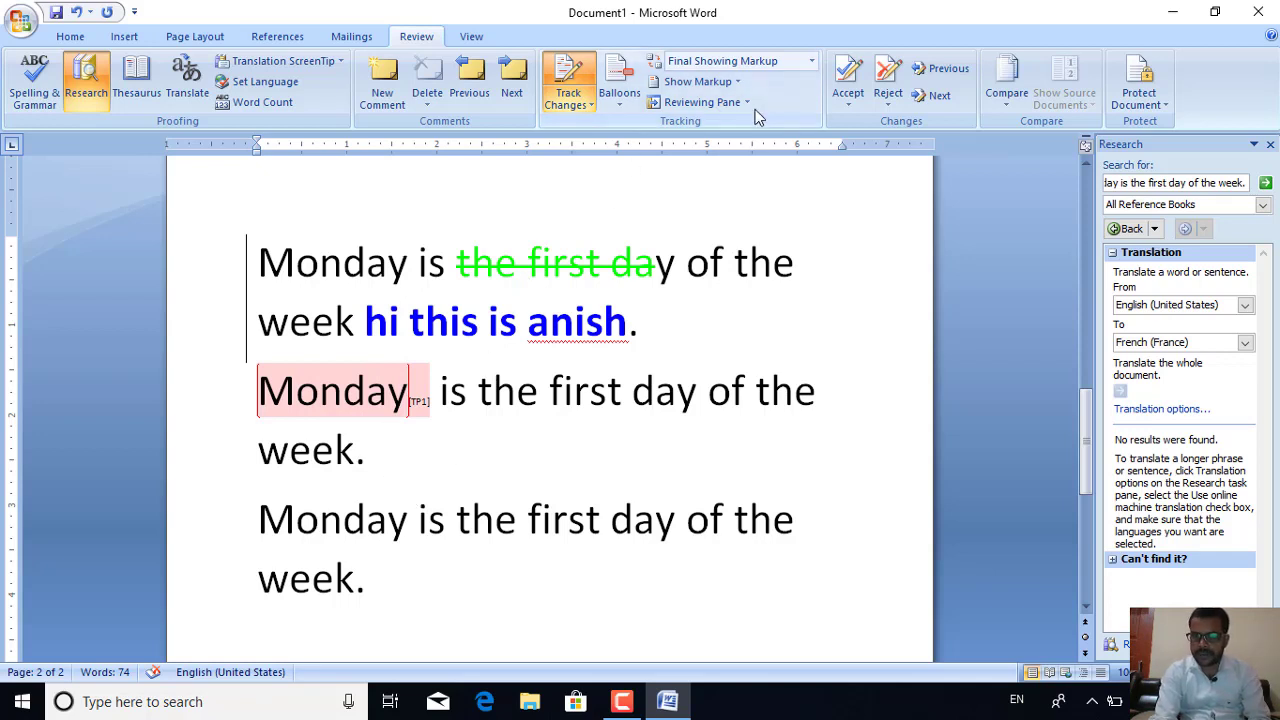
Switch the review display to Final, then back to Final Showing Markup
click(813, 62)
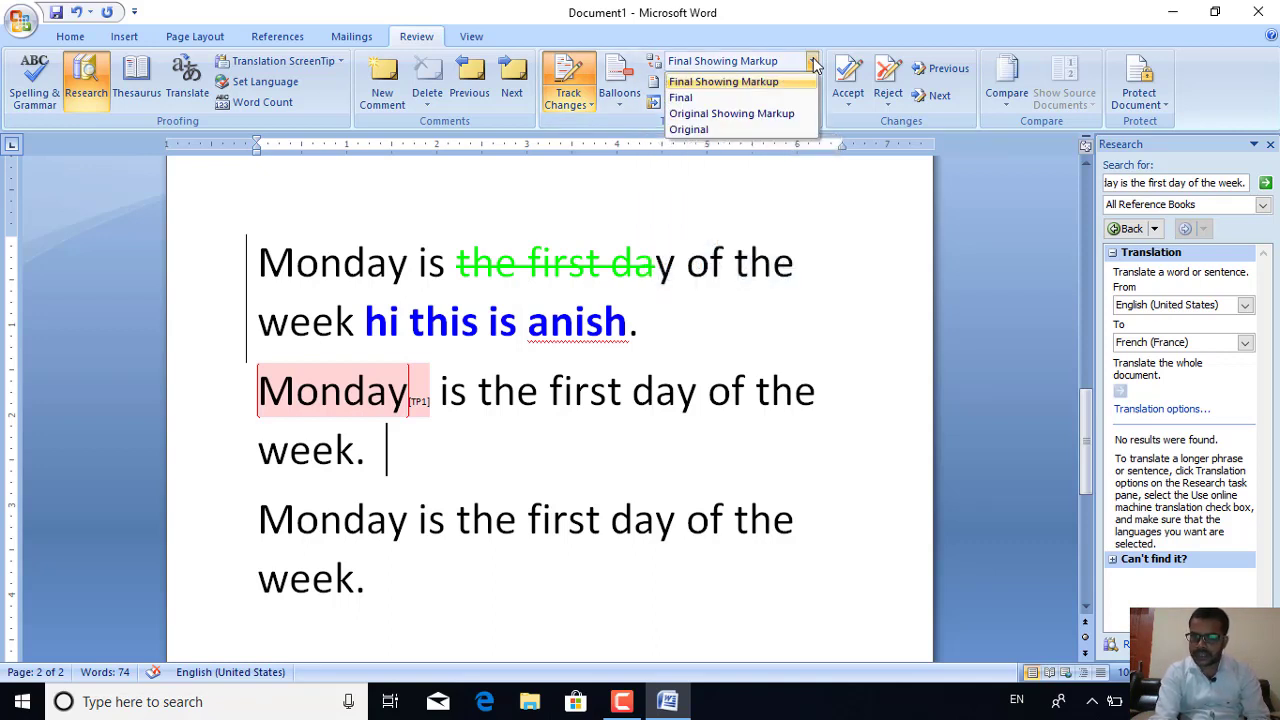
click(721, 84)
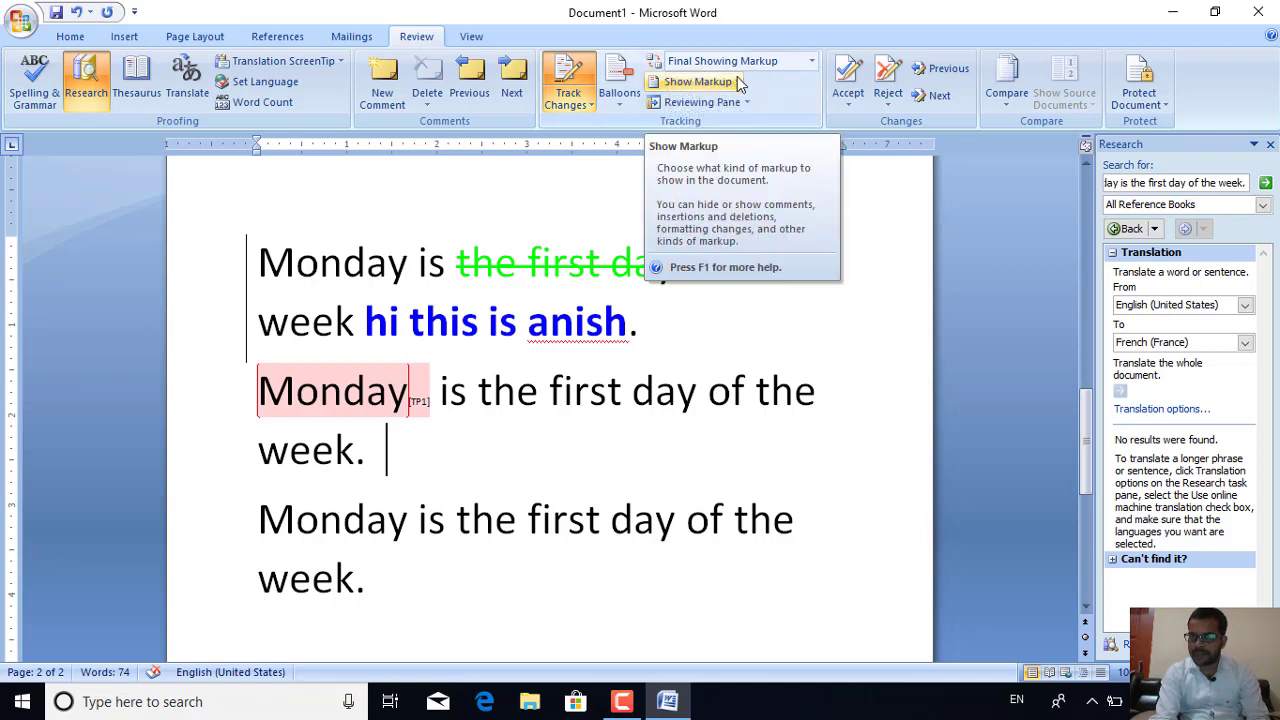
click(757, 64)
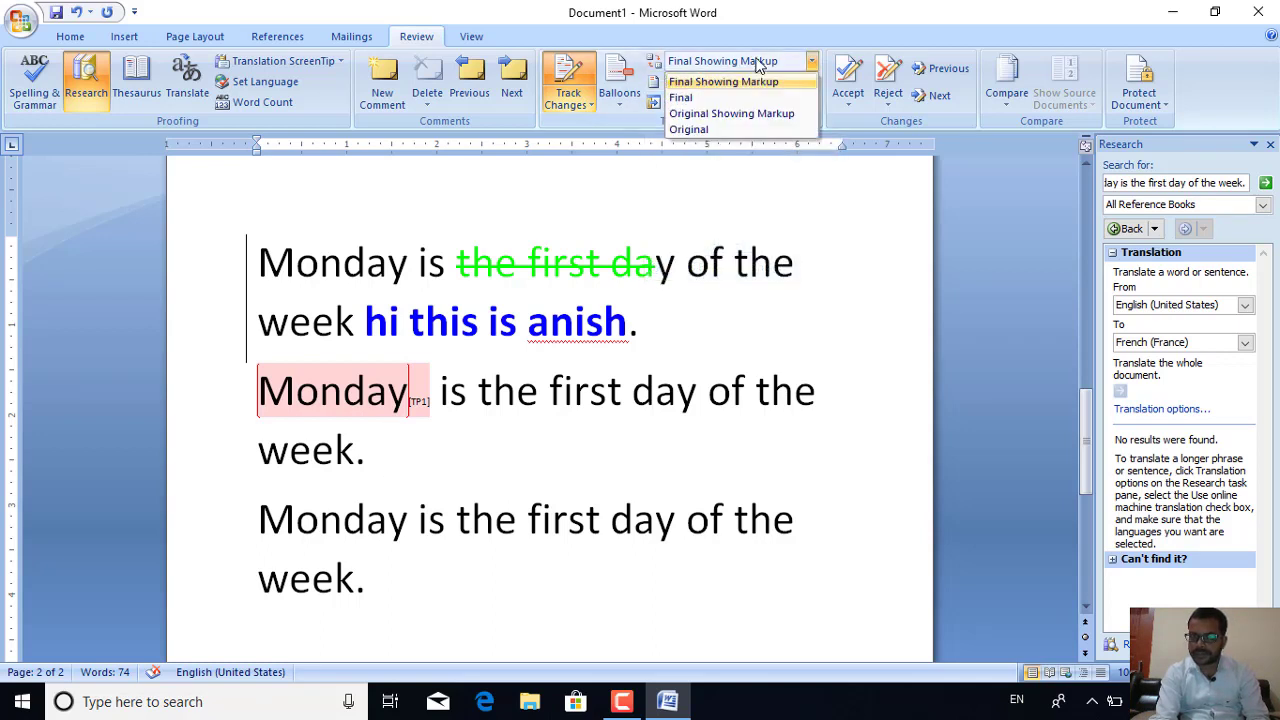
click(708, 98)
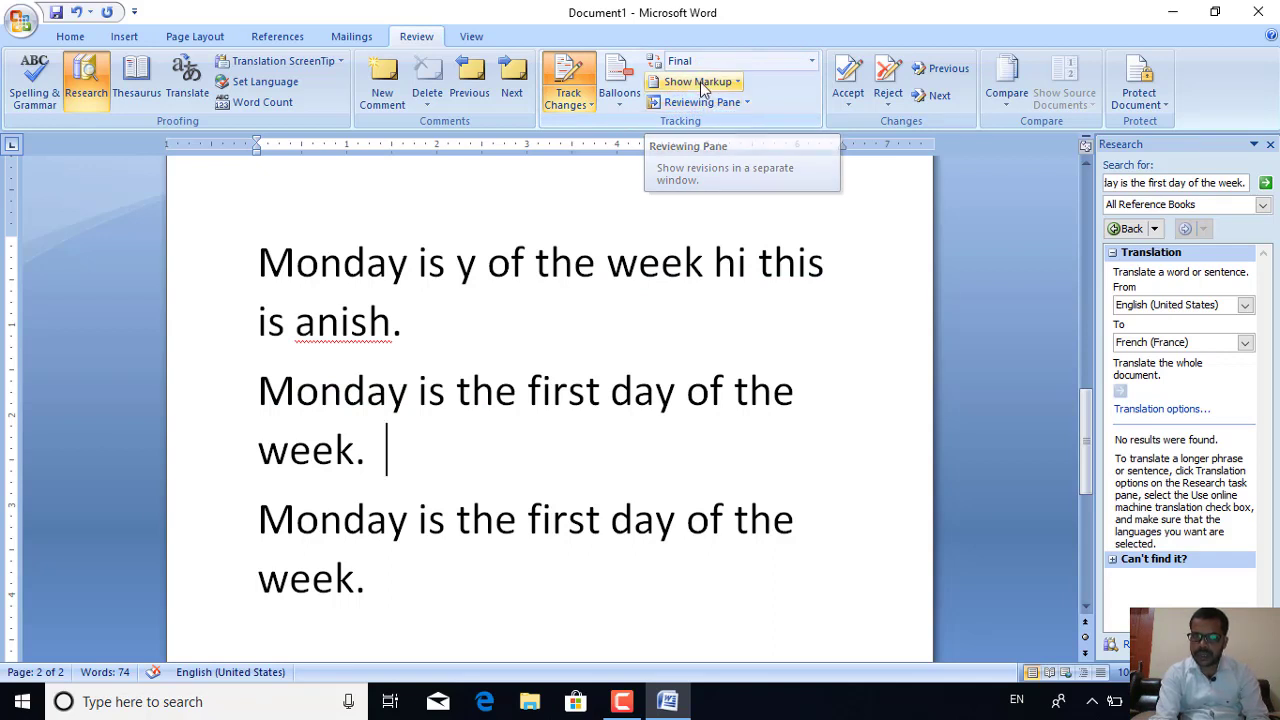
click(698, 62)
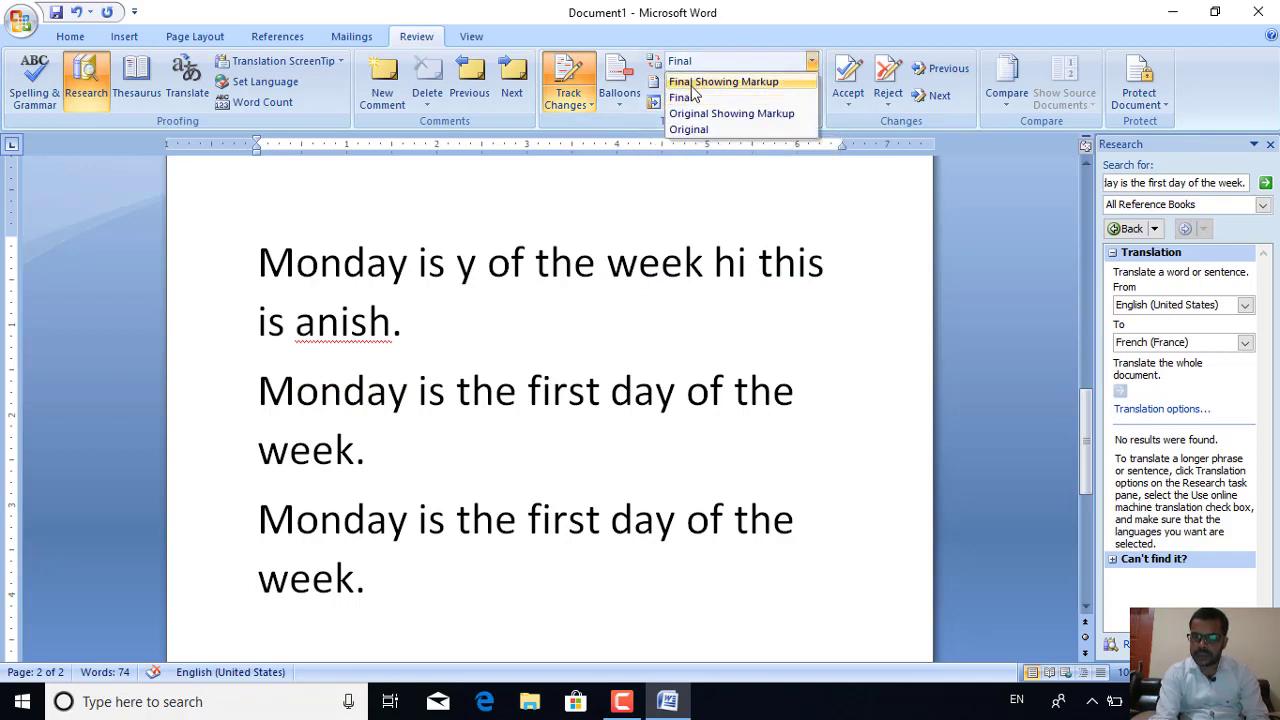
click(692, 85)
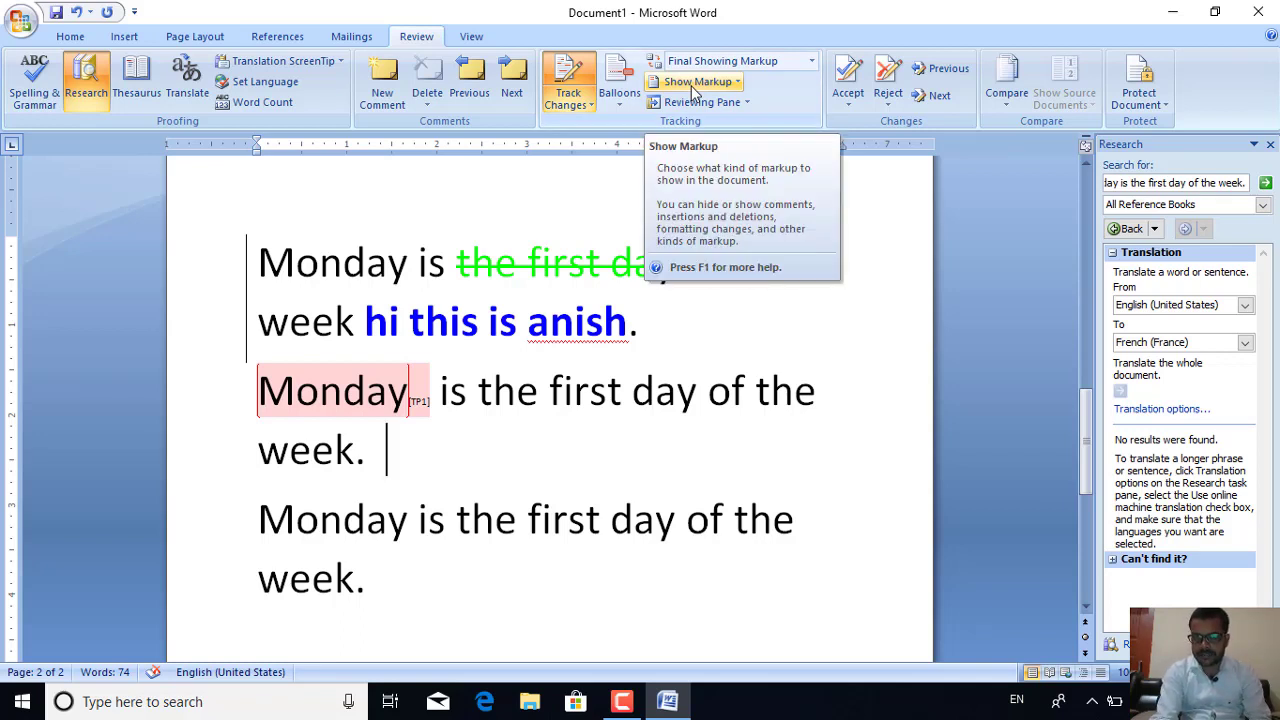
Display Original Showing Markup, then the plain Original version
click(727, 64)
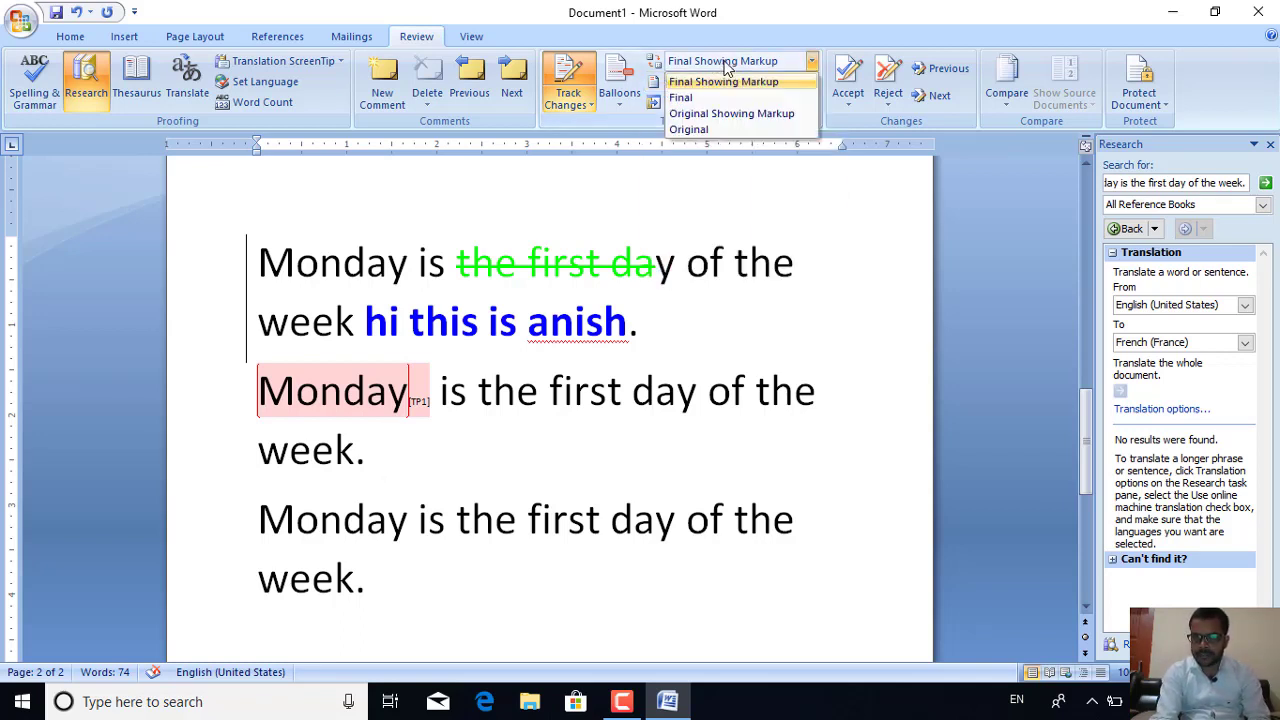
click(690, 118)
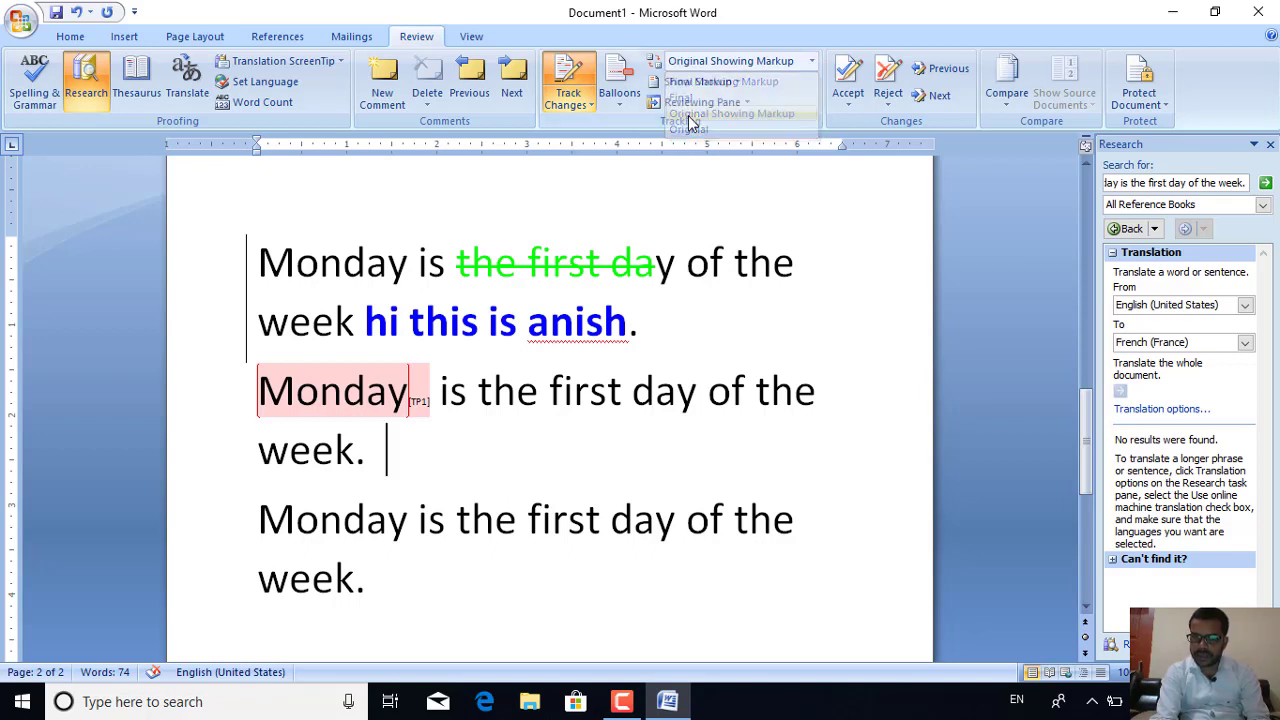
click(721, 63)
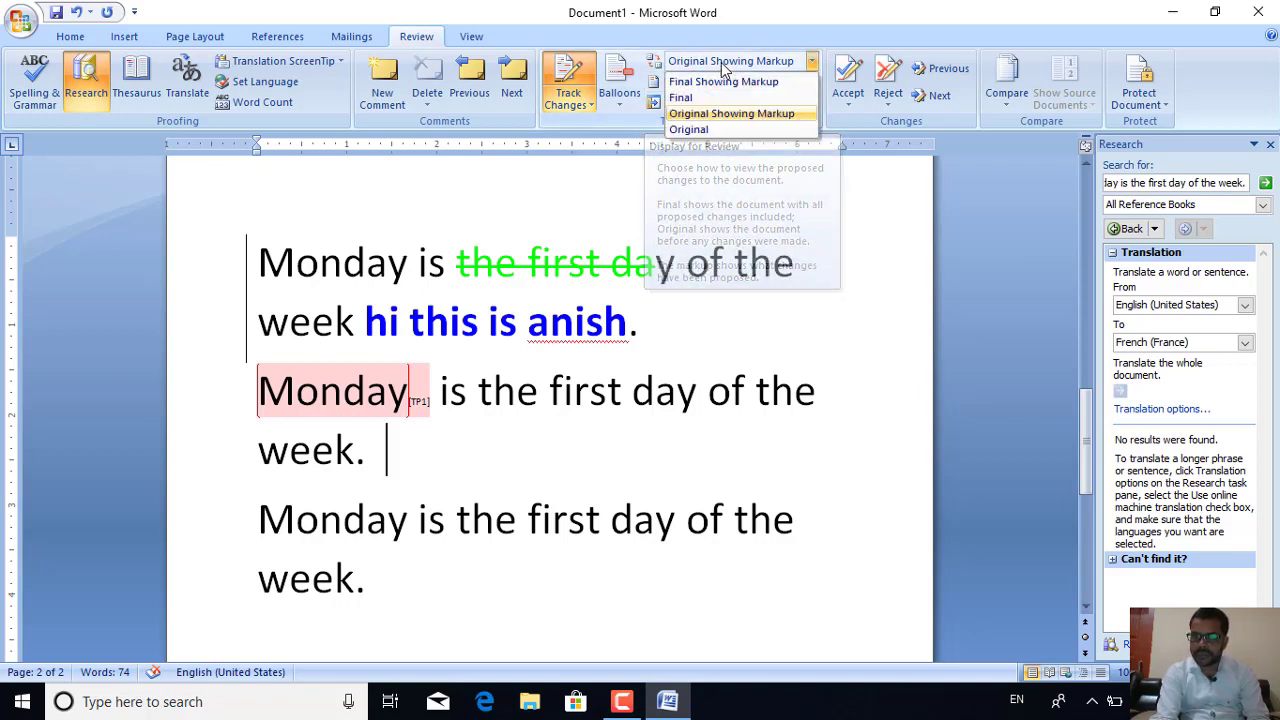
click(690, 130)
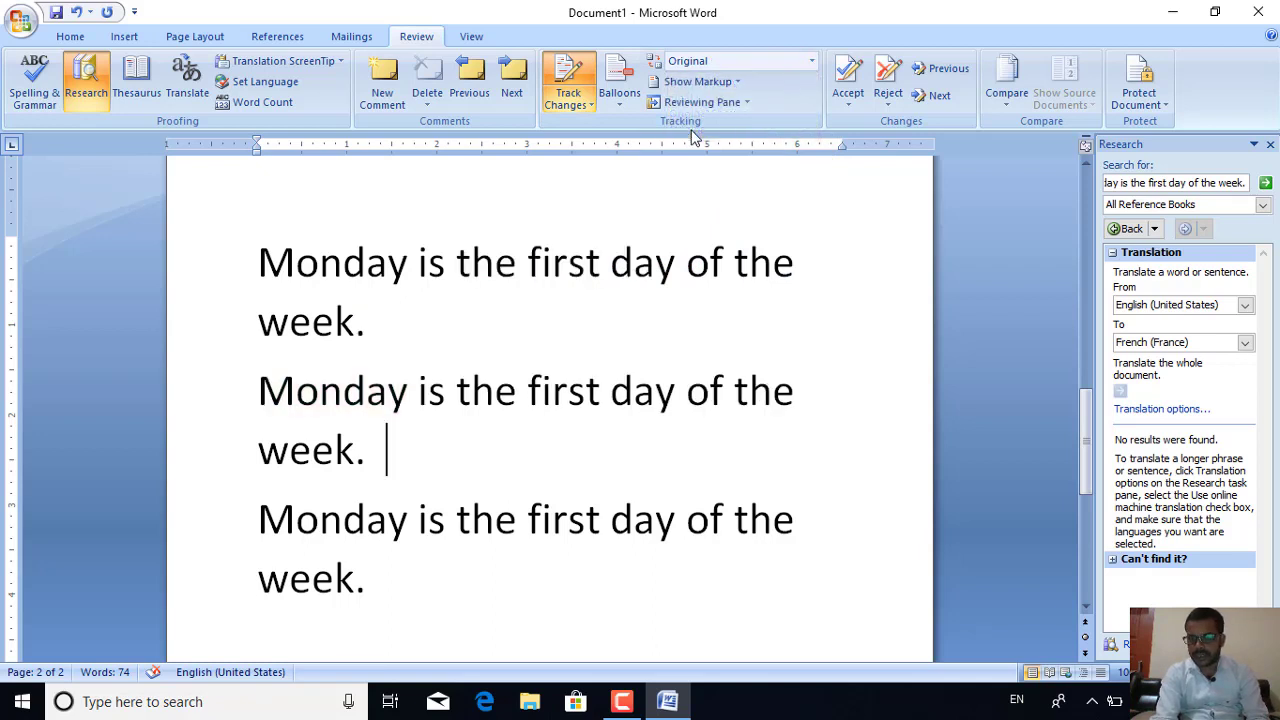
click(714, 83)
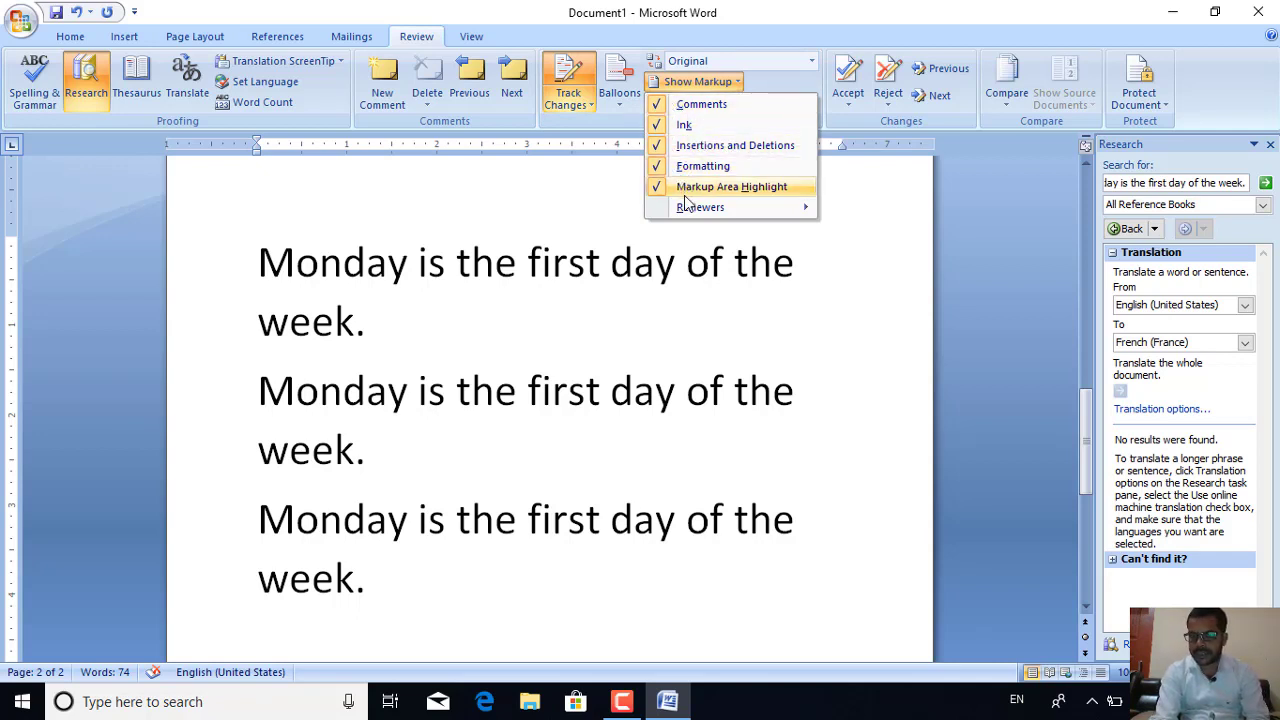
Open the Reviewing Pane and make all comments and tracked changes visible
click(827, 264)
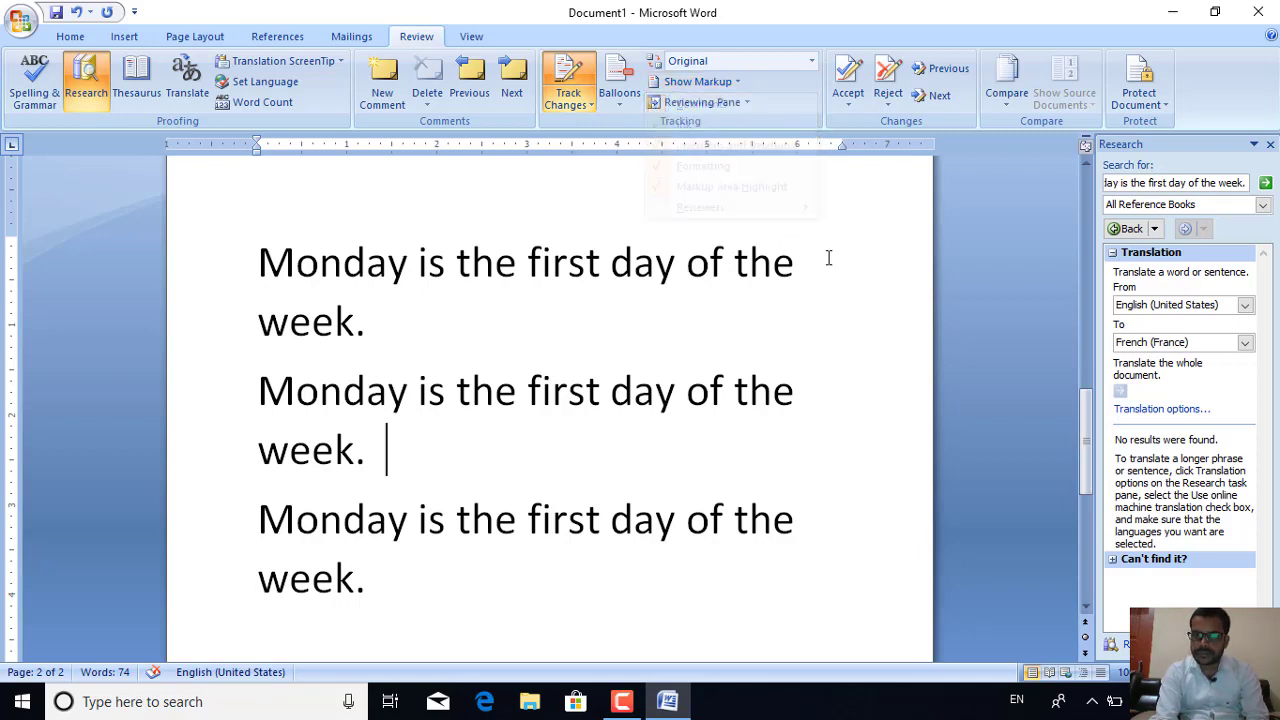
click(722, 108)
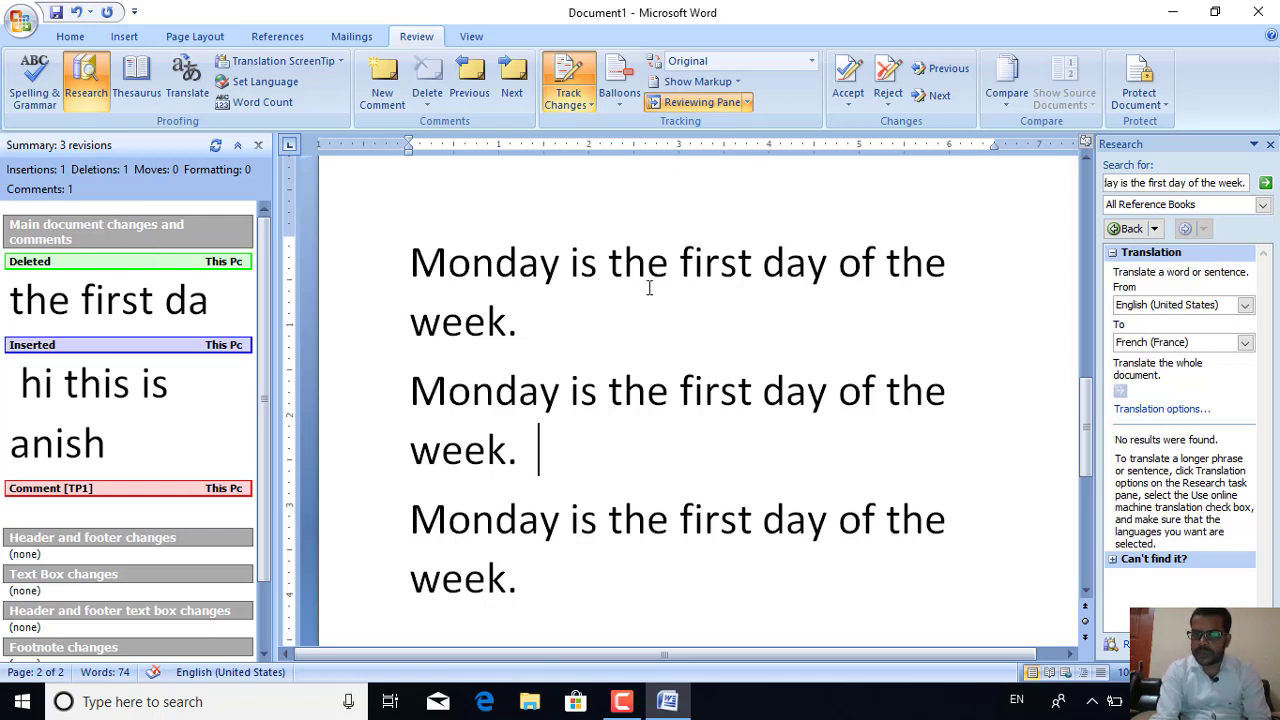
click(848, 76)
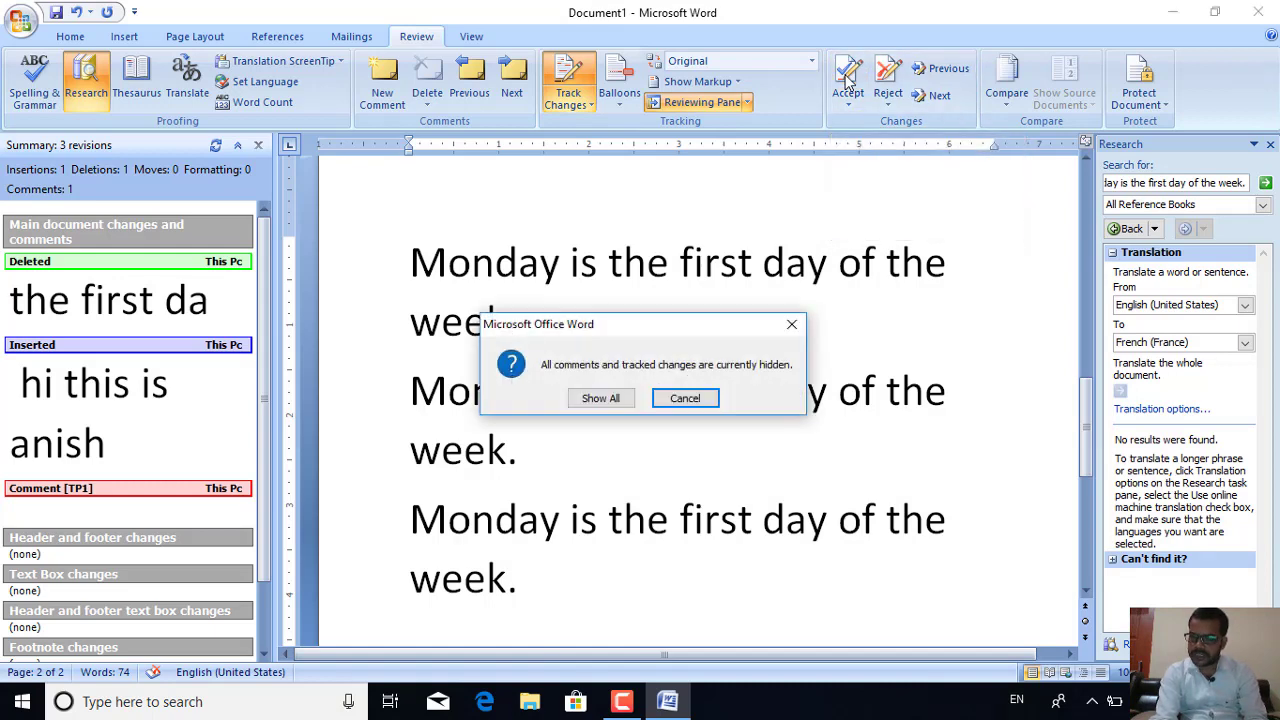
click(600, 398)
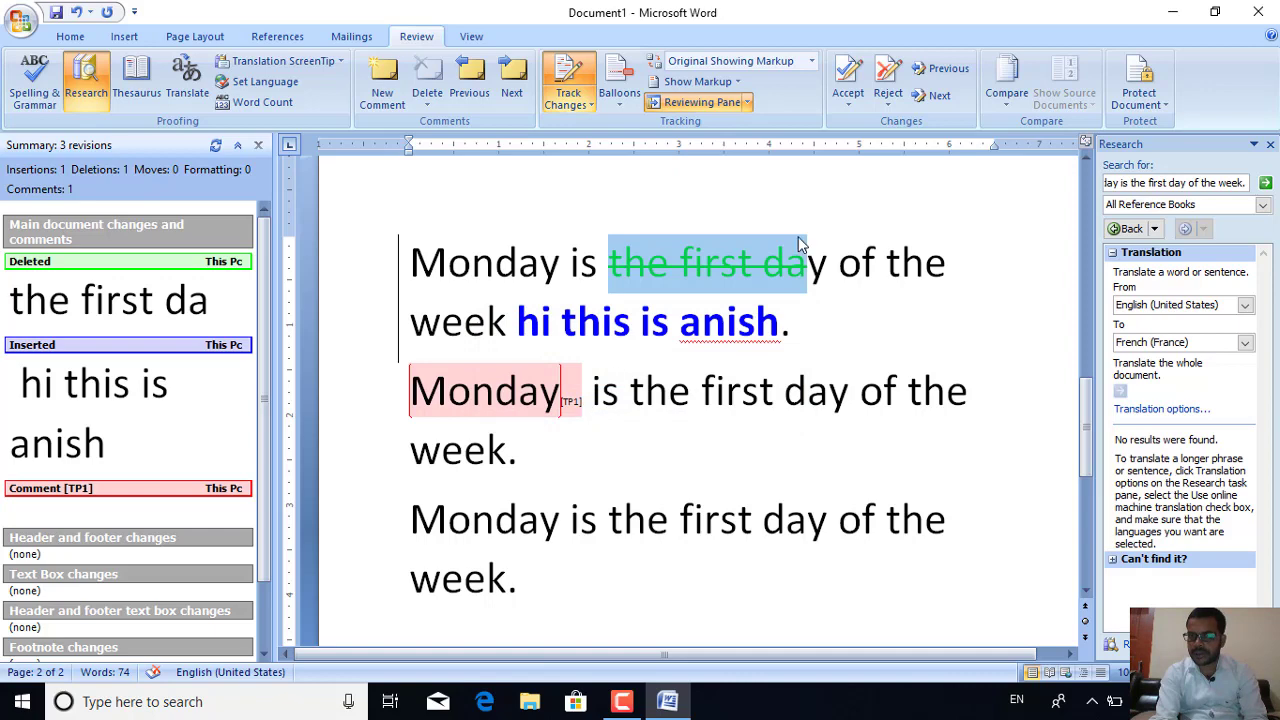
Reject the tracked deletion of 'the first da' and step through the remaining changes
click(885, 80)
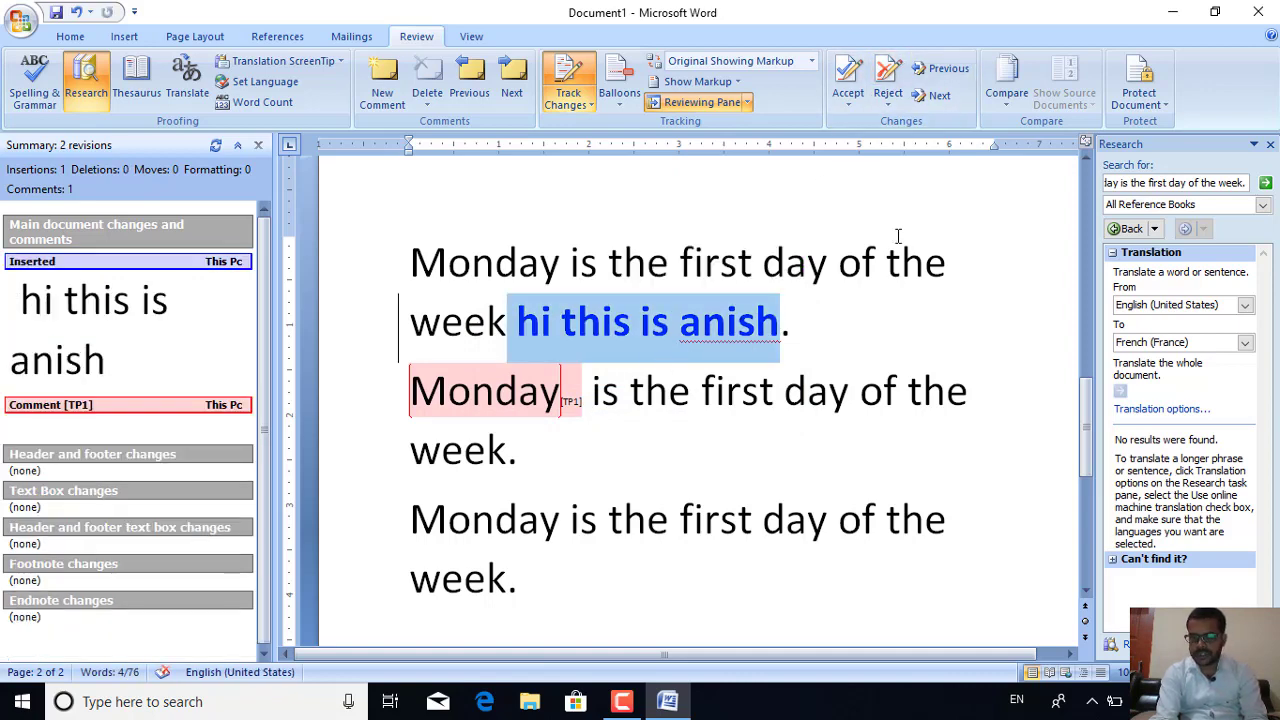
click(938, 96)
click(945, 78)
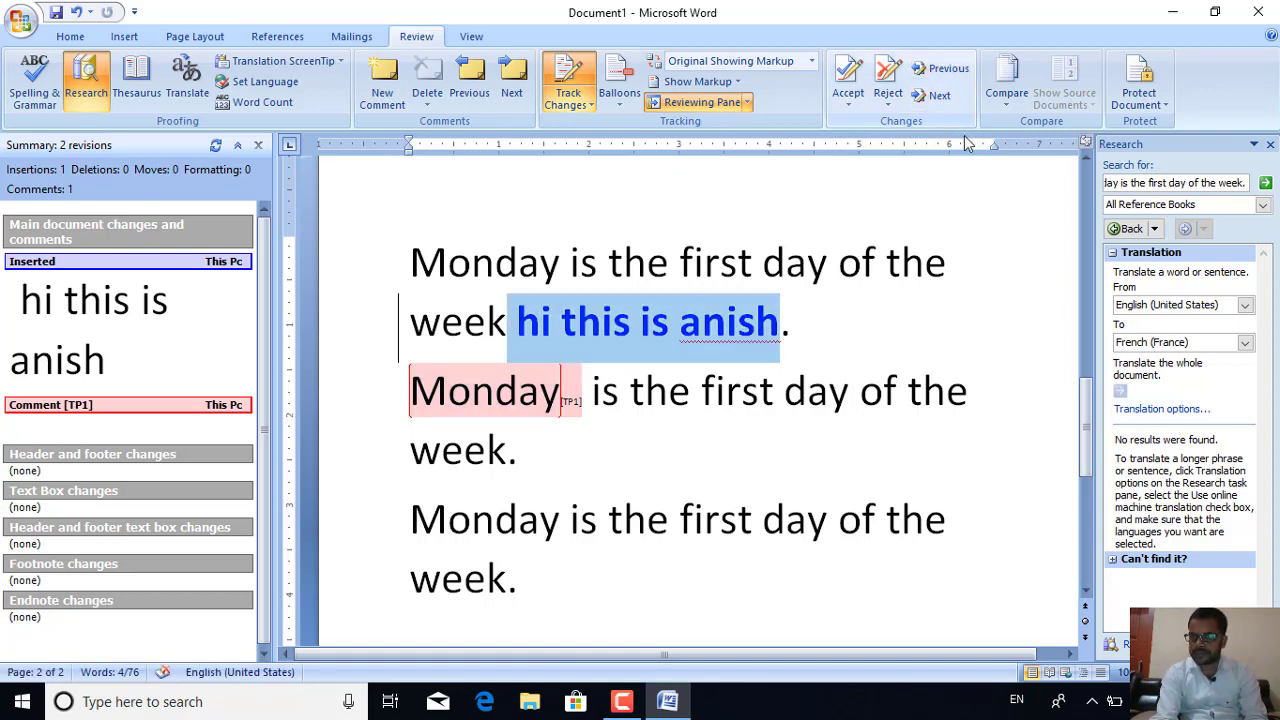
click(1004, 105)
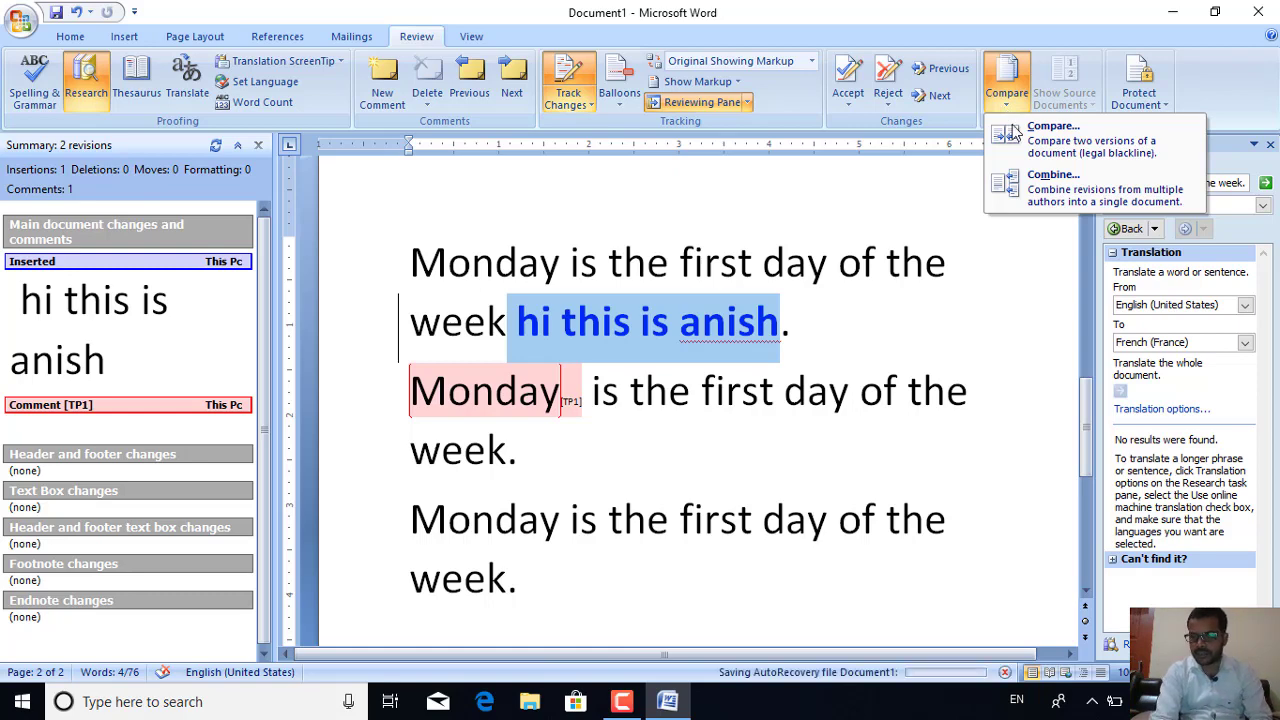
Compare the GST registration document as original against Experience certificate.docx as revised
click(1012, 133)
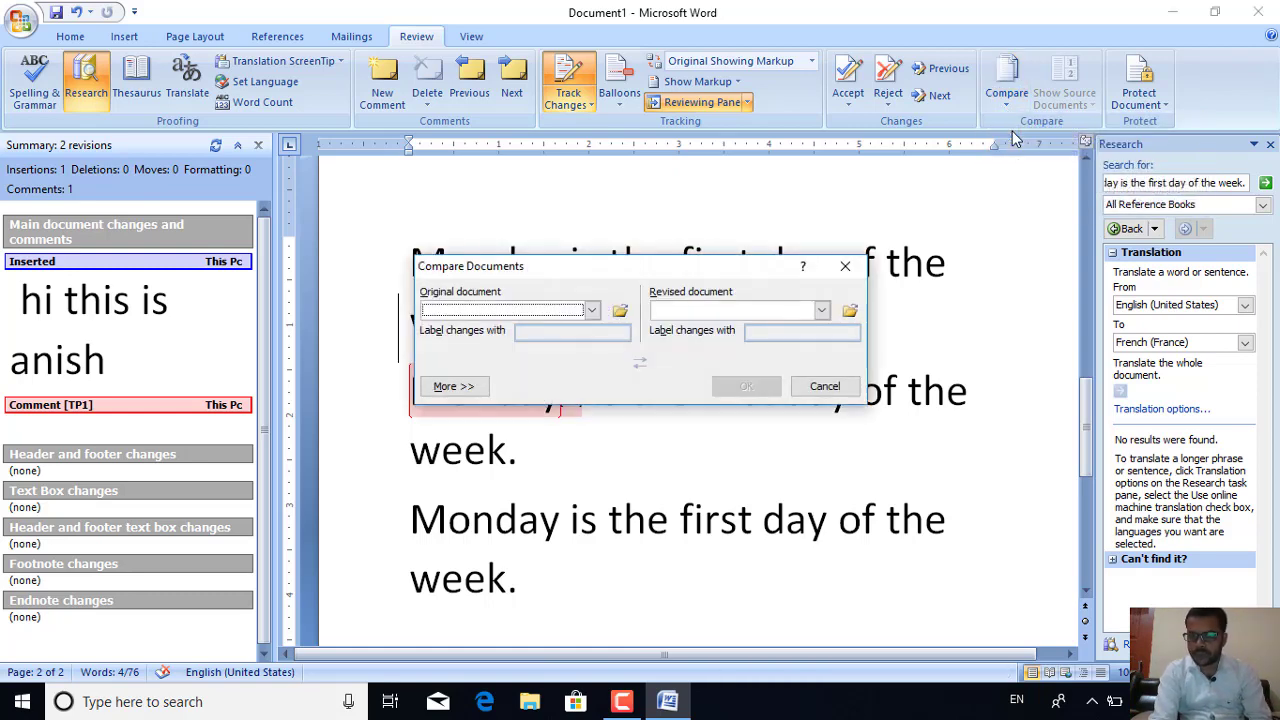
click(618, 314)
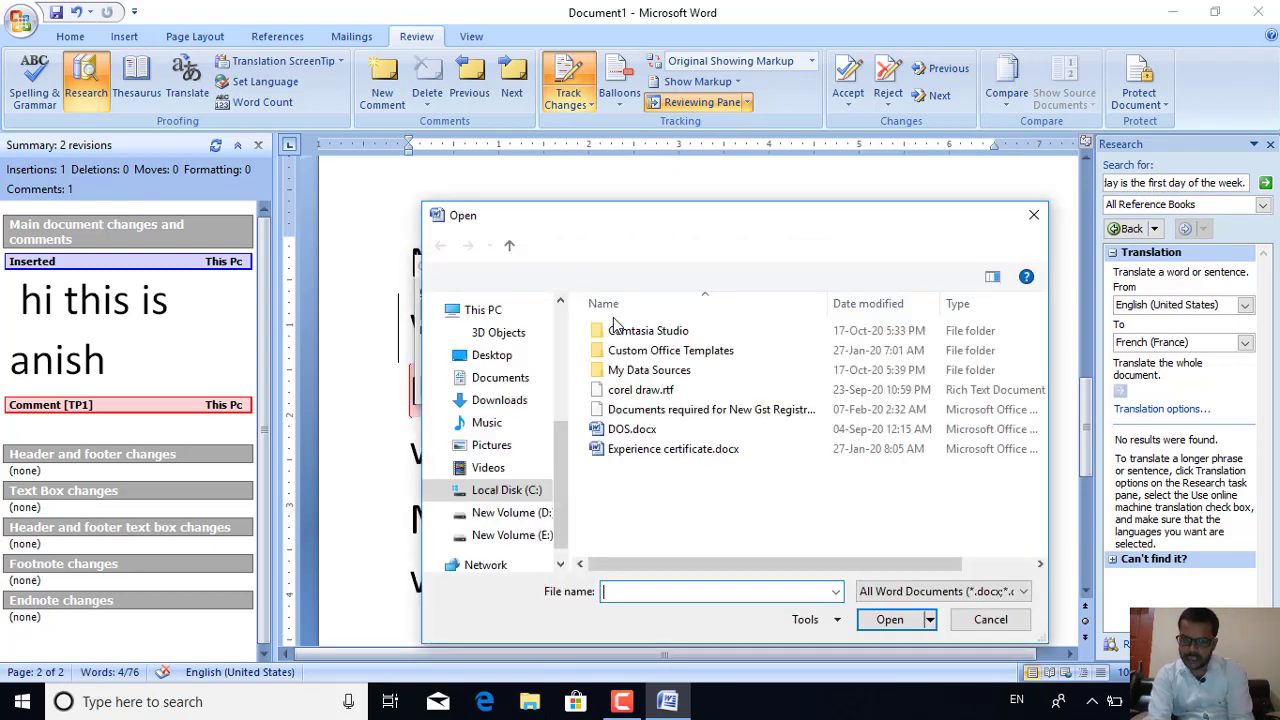
double_click(633, 413)
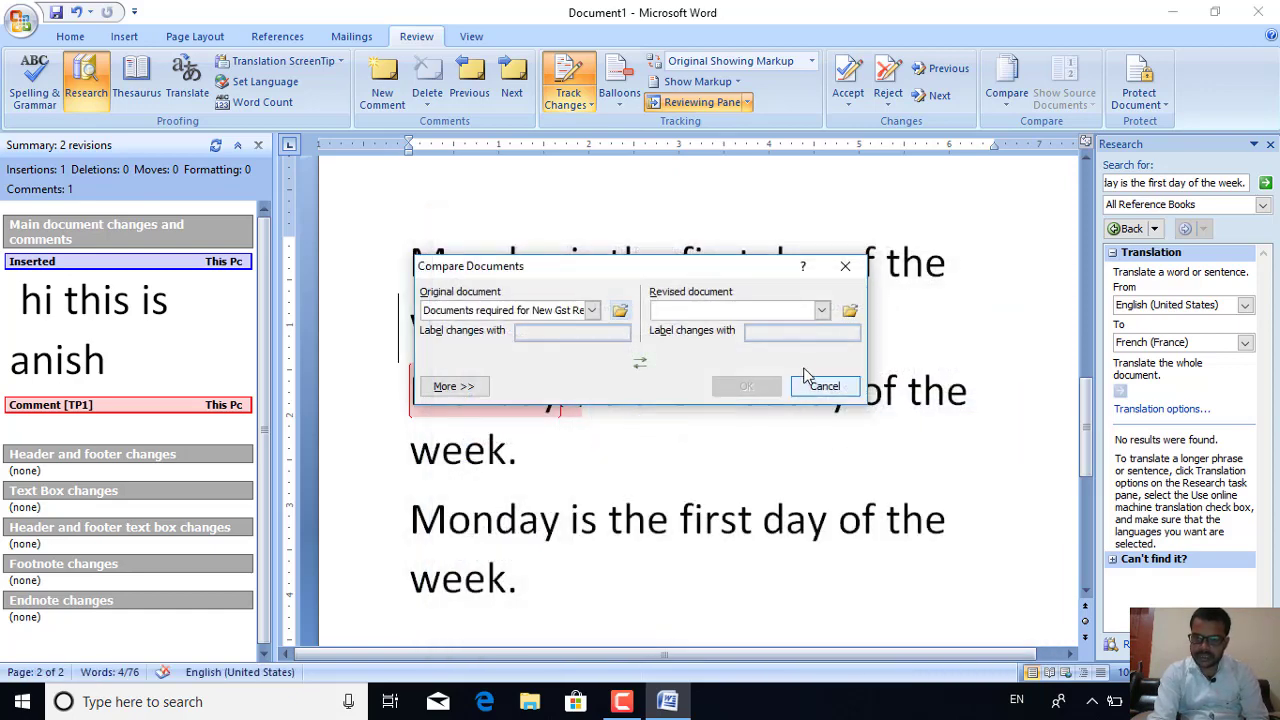
click(849, 313)
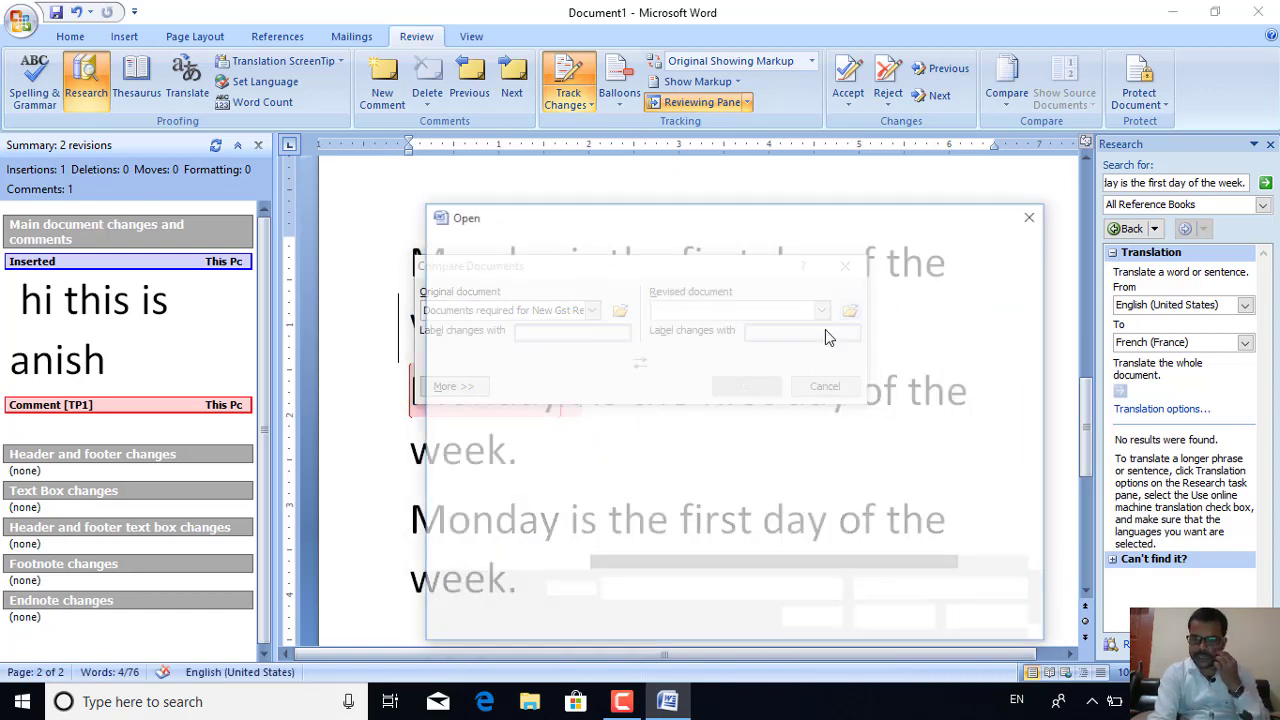
double_click(628, 451)
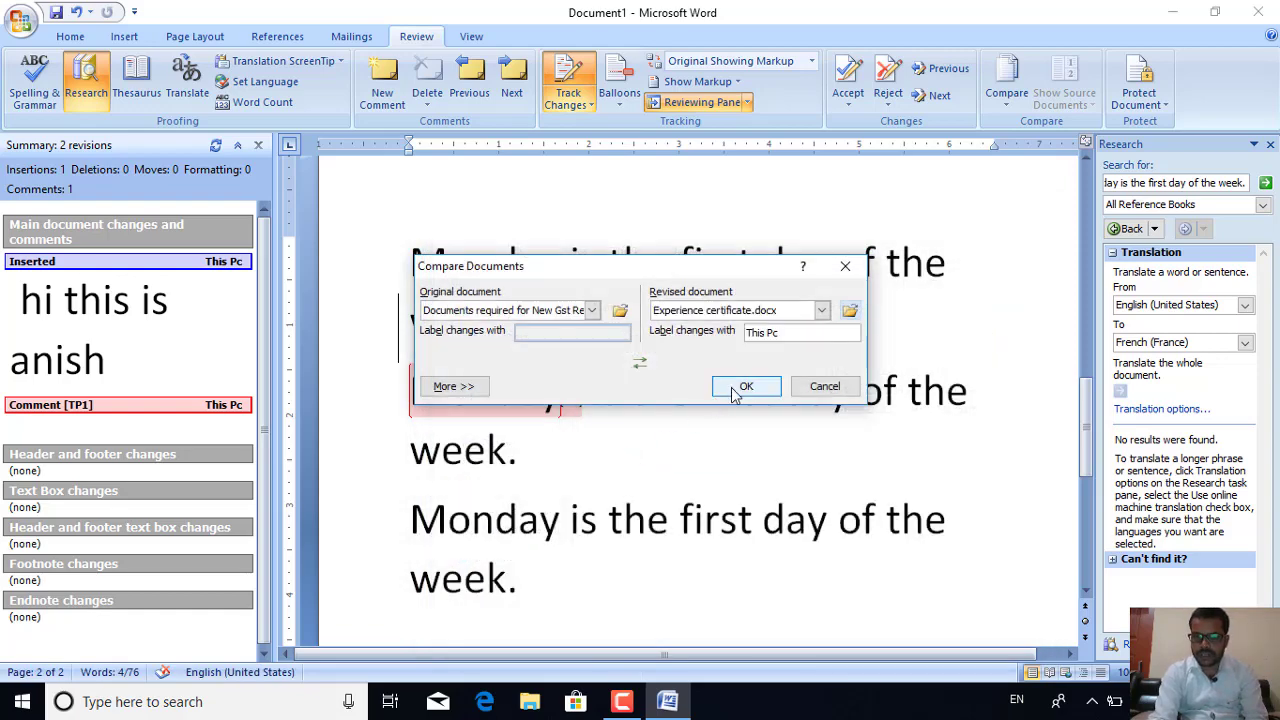
click(742, 386)
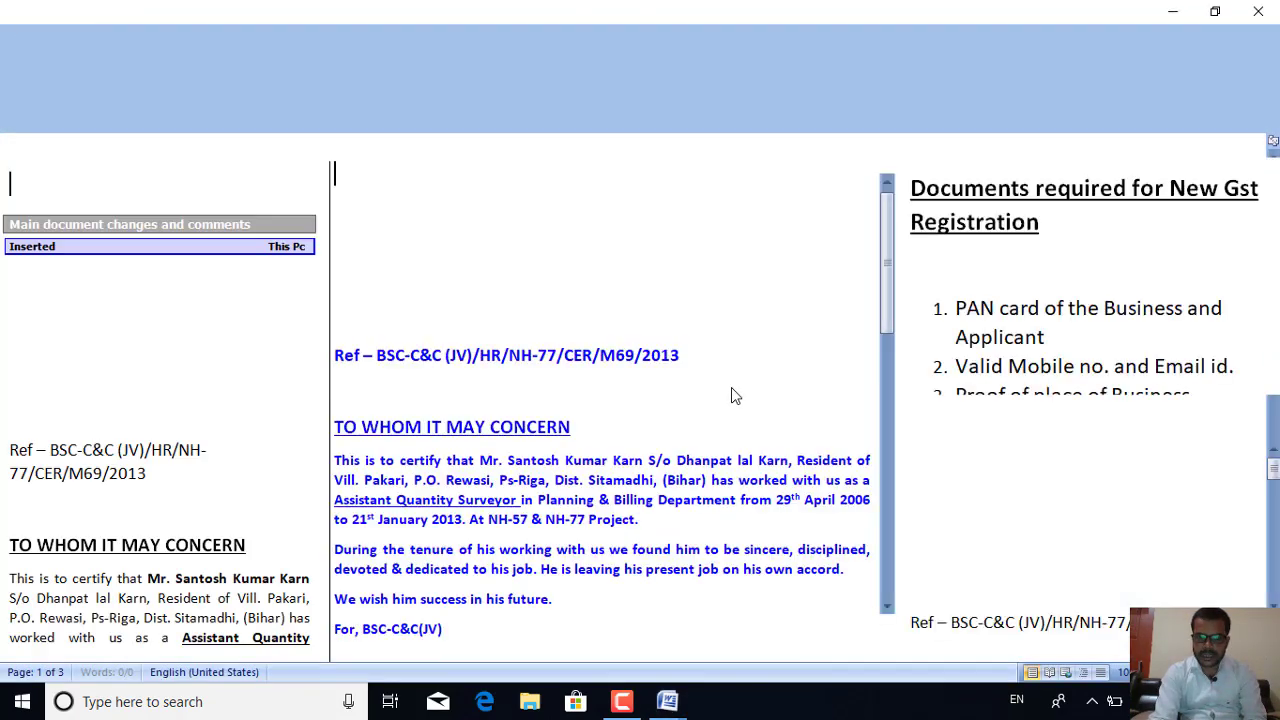
Close the source document panes and the revisions summary pane
click(586, 392)
click(1004, 318)
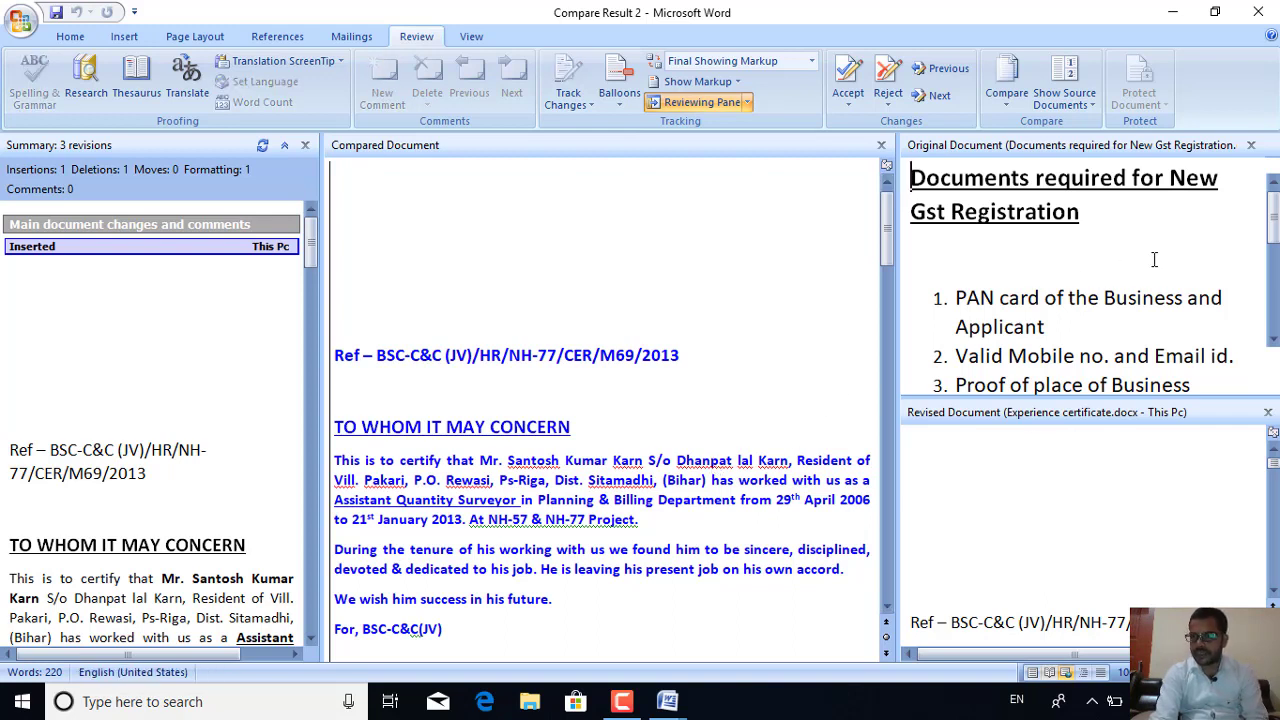
click(880, 148)
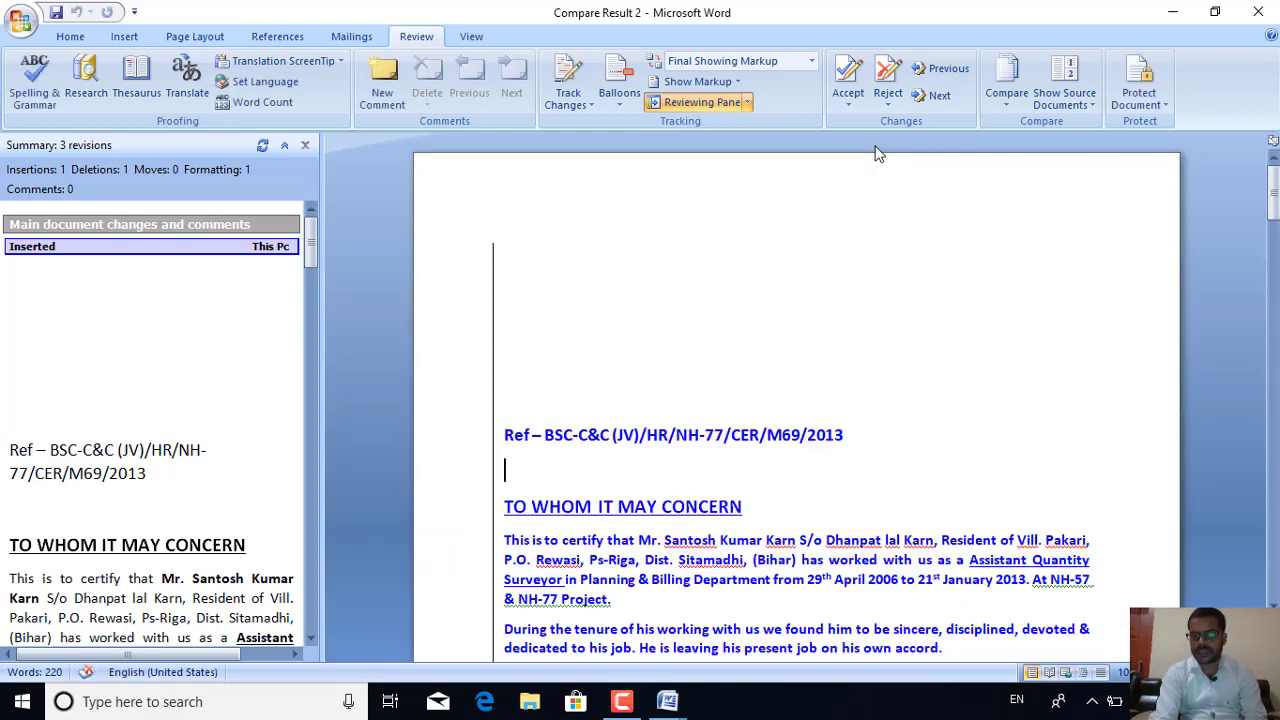
click(306, 146)
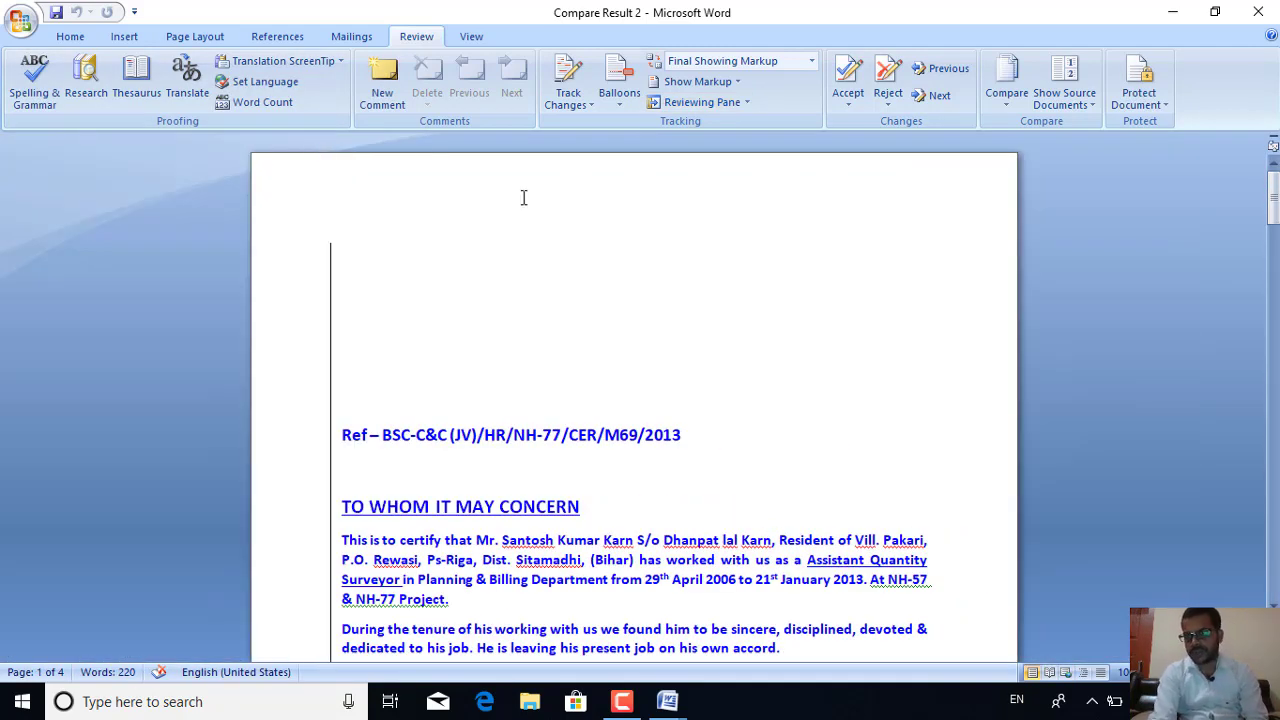
Show the Original source, then Revised, hide both, and finally show both sources
click(1090, 98)
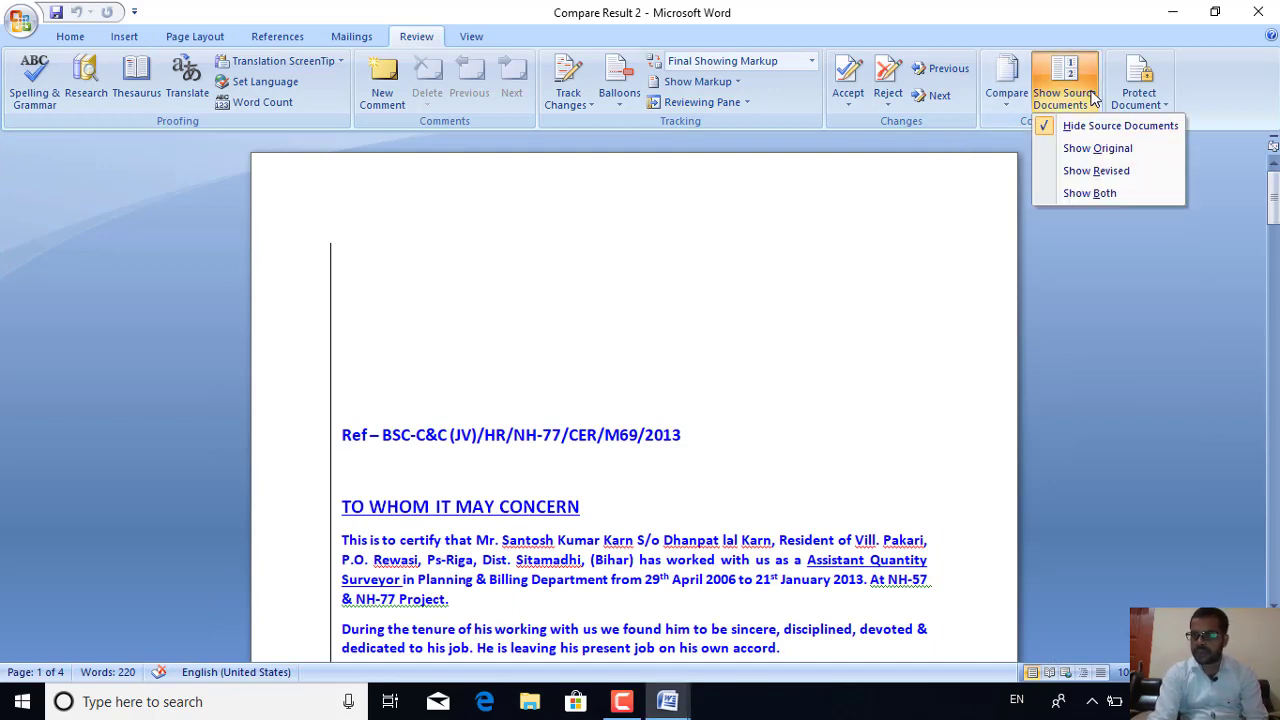
click(1099, 153)
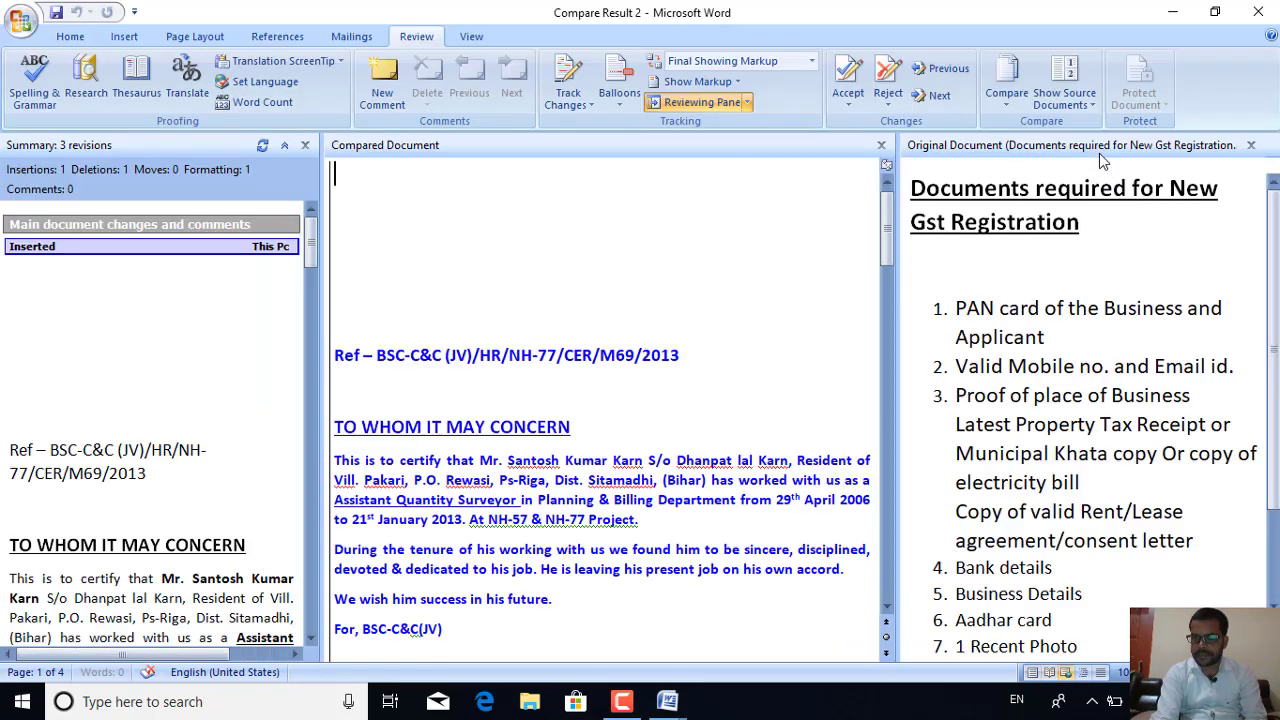
click(1090, 98)
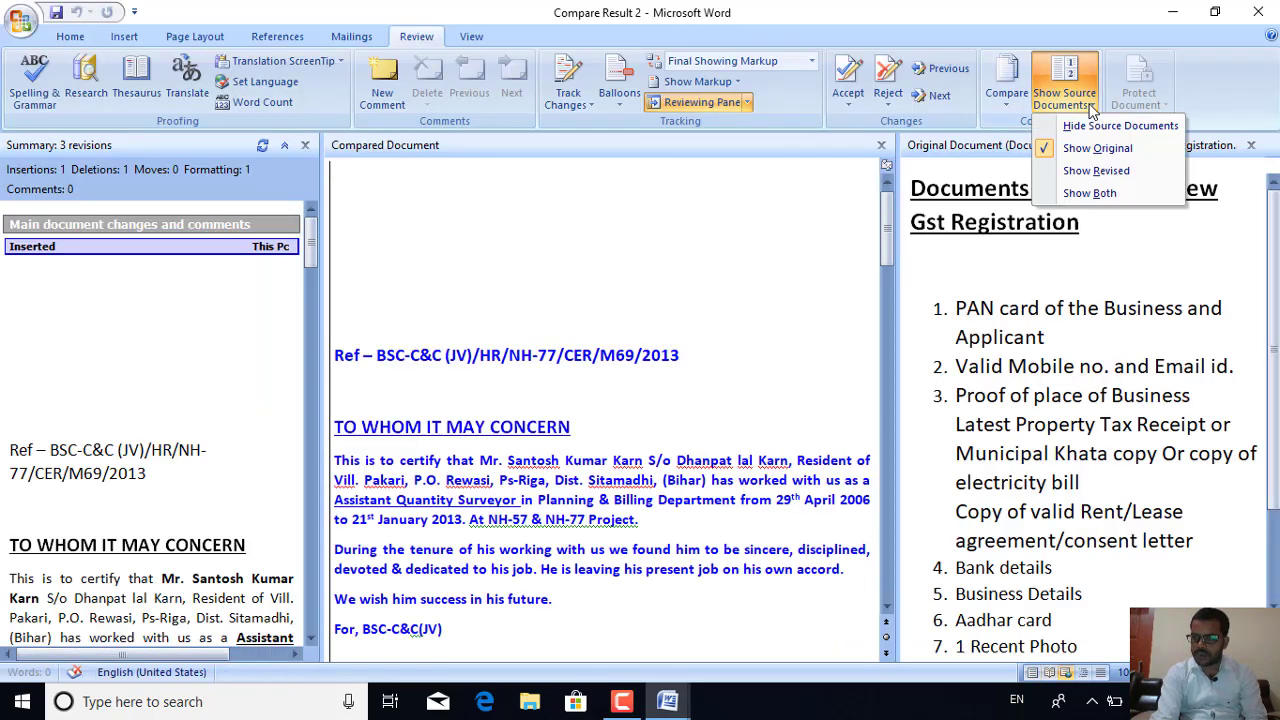
click(1098, 173)
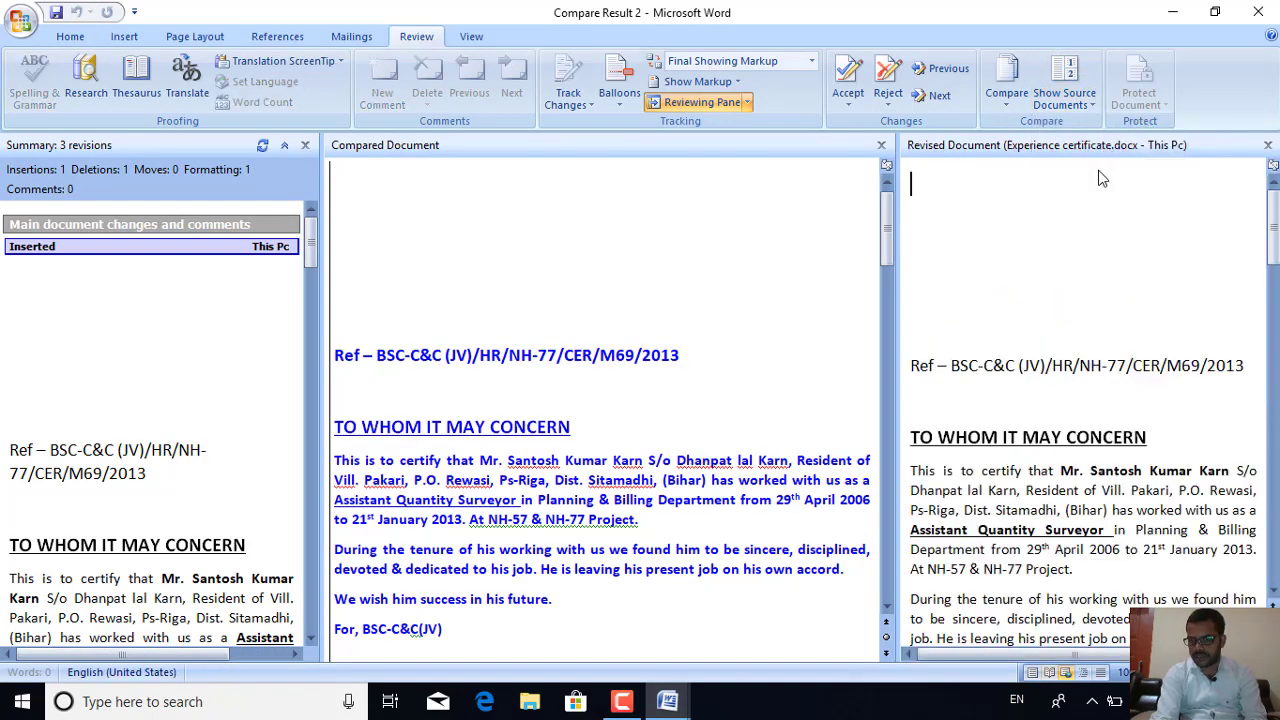
click(1092, 104)
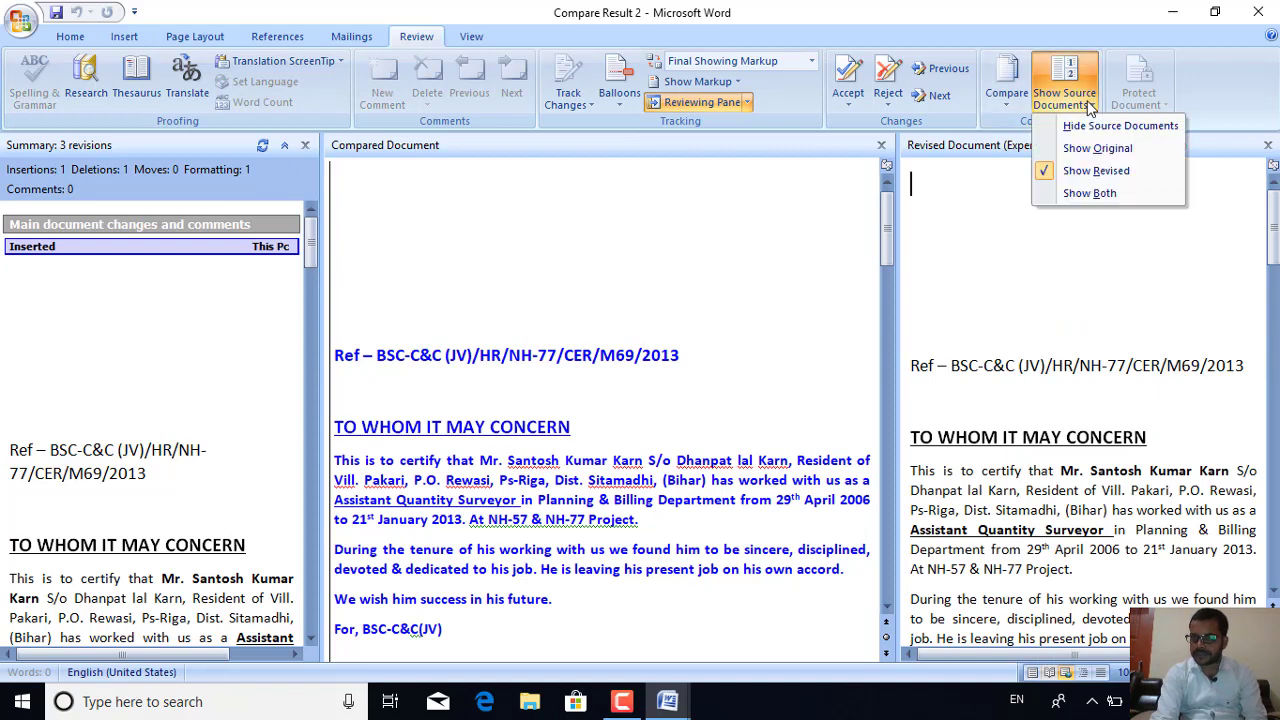
click(1087, 131)
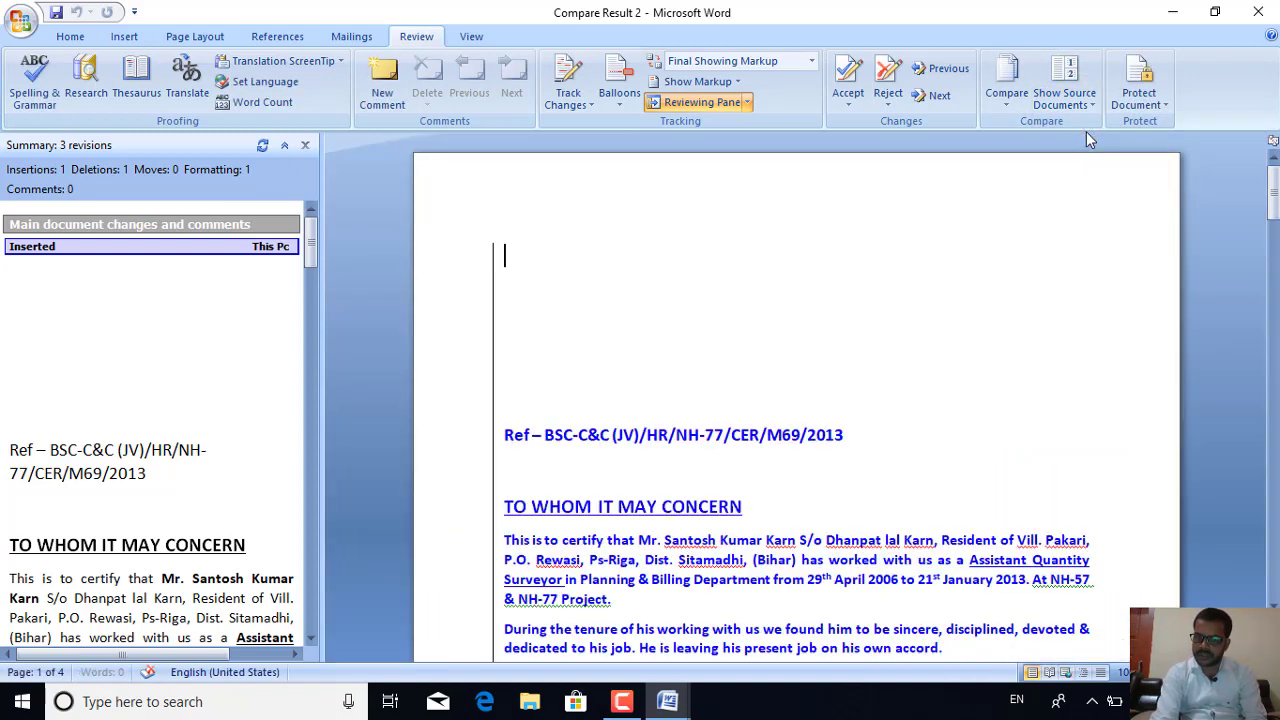
click(1092, 104)
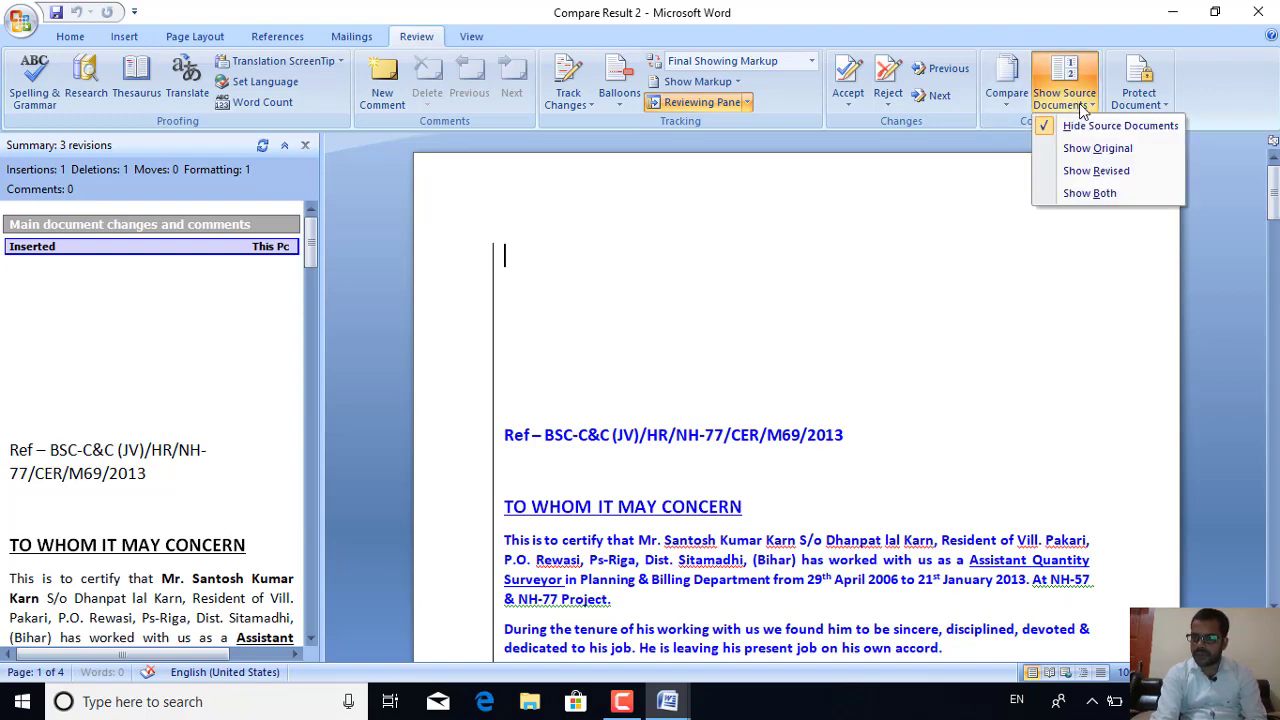
click(1089, 194)
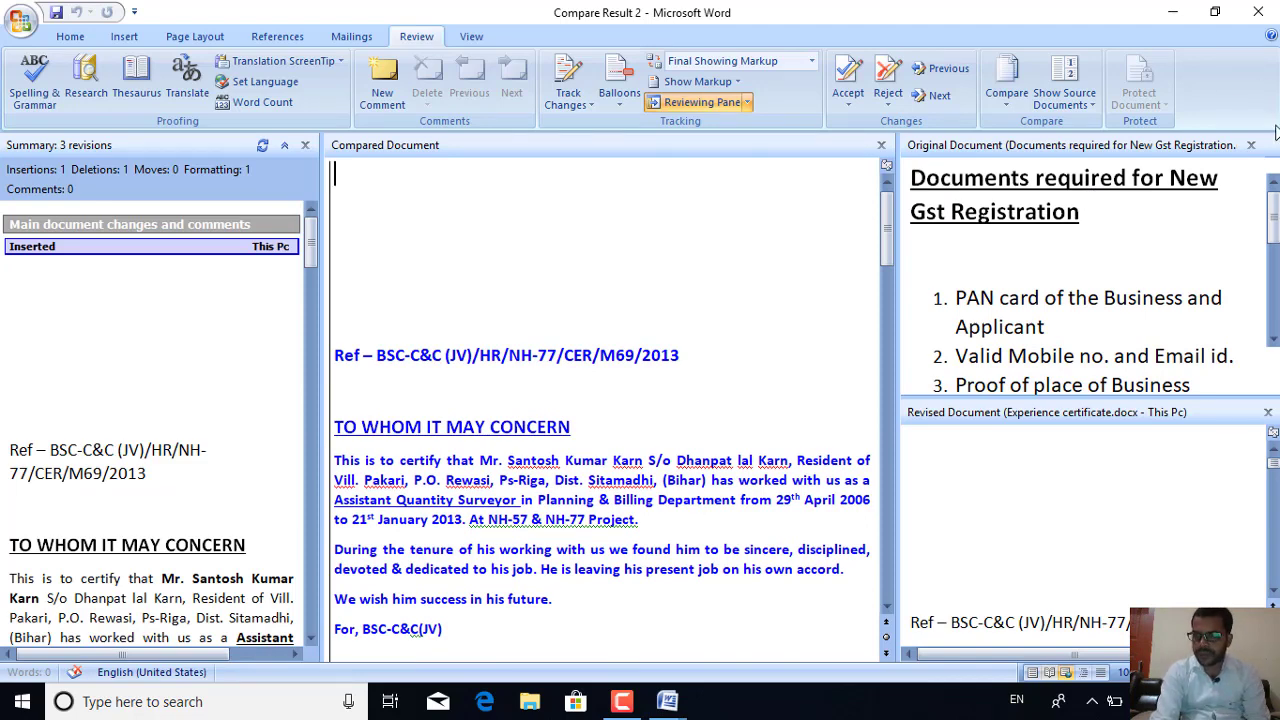
Close the original and revised document panes and the Reviewing Pane again
click(1251, 145)
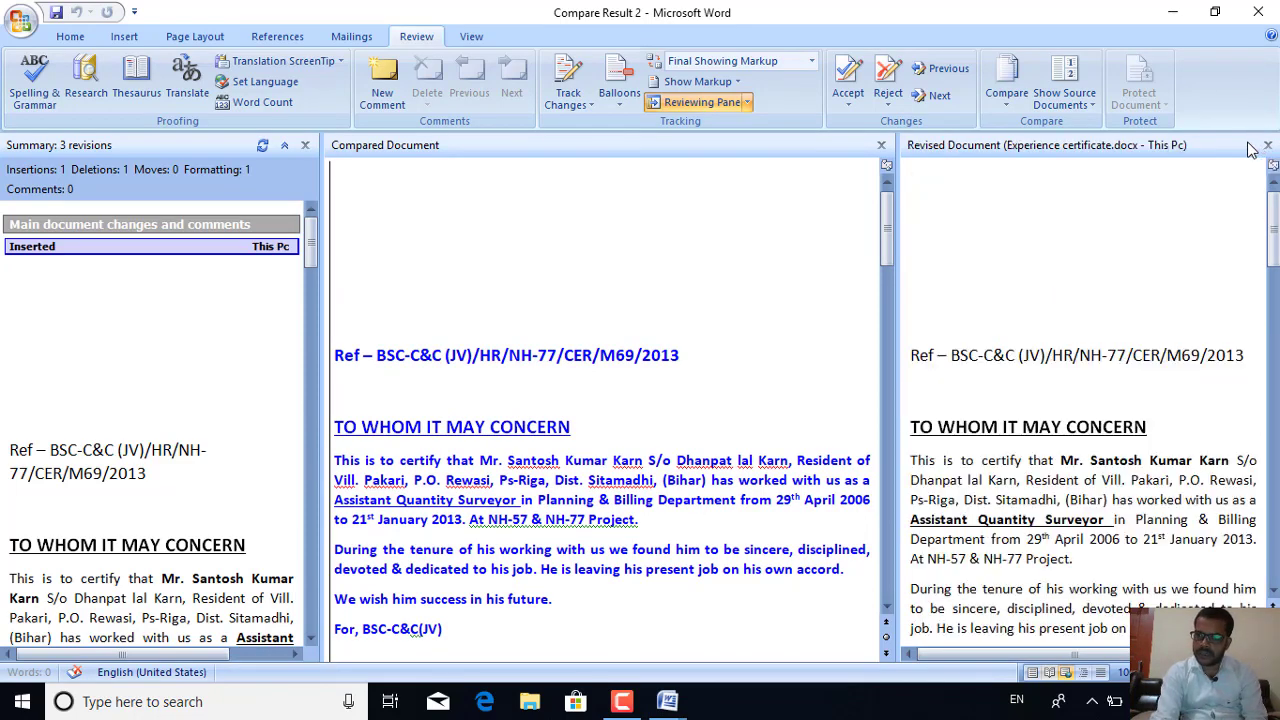
click(1267, 145)
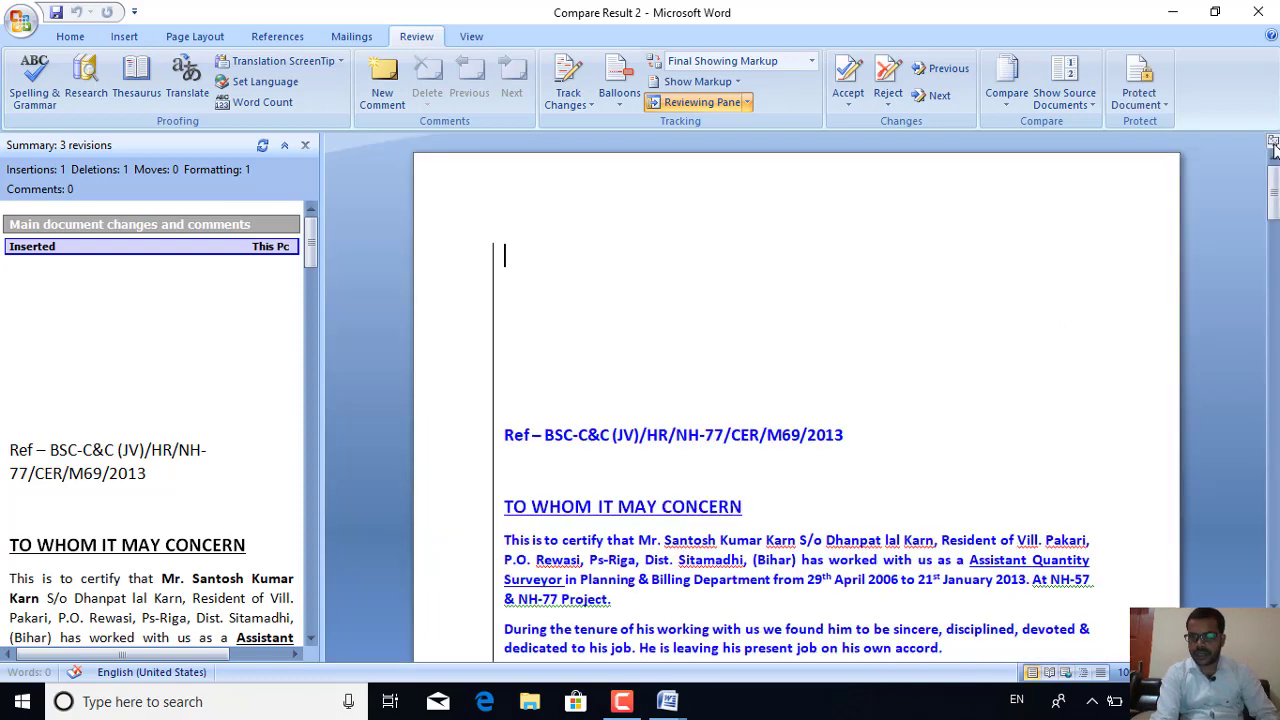
click(306, 145)
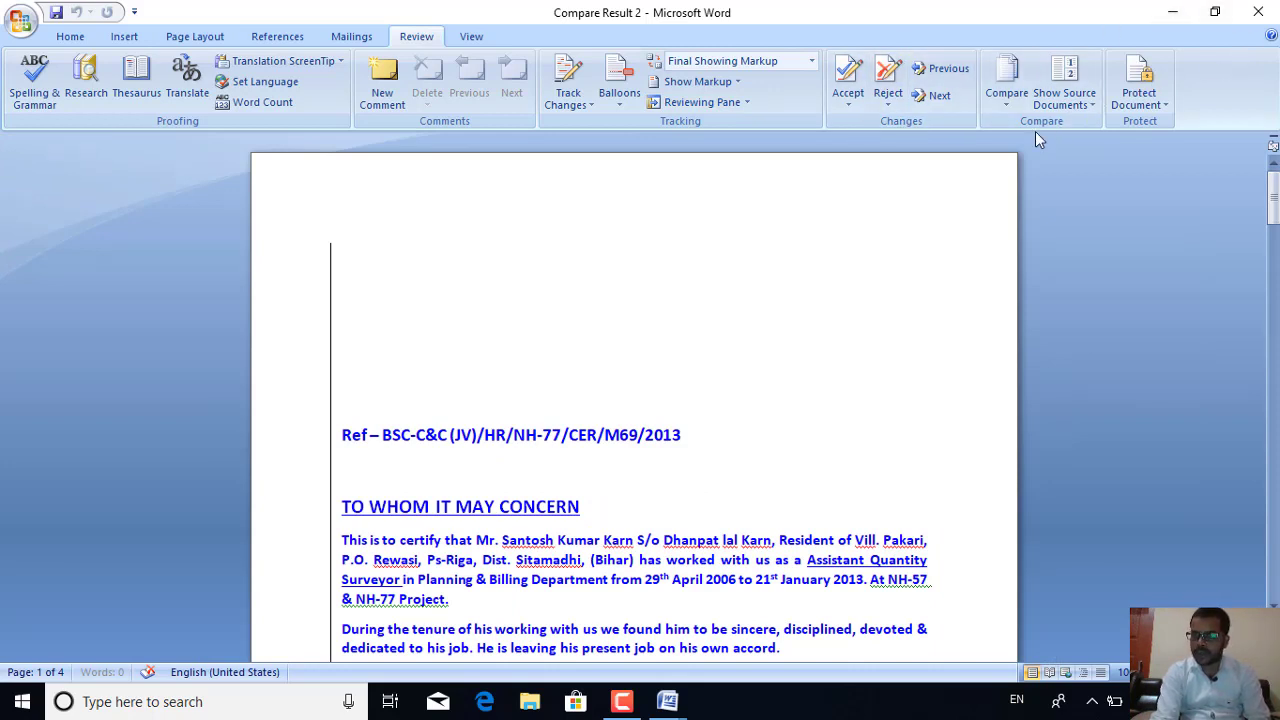
Restrict editing to No changes (Read only) and enforce the protection with a password
click(1157, 106)
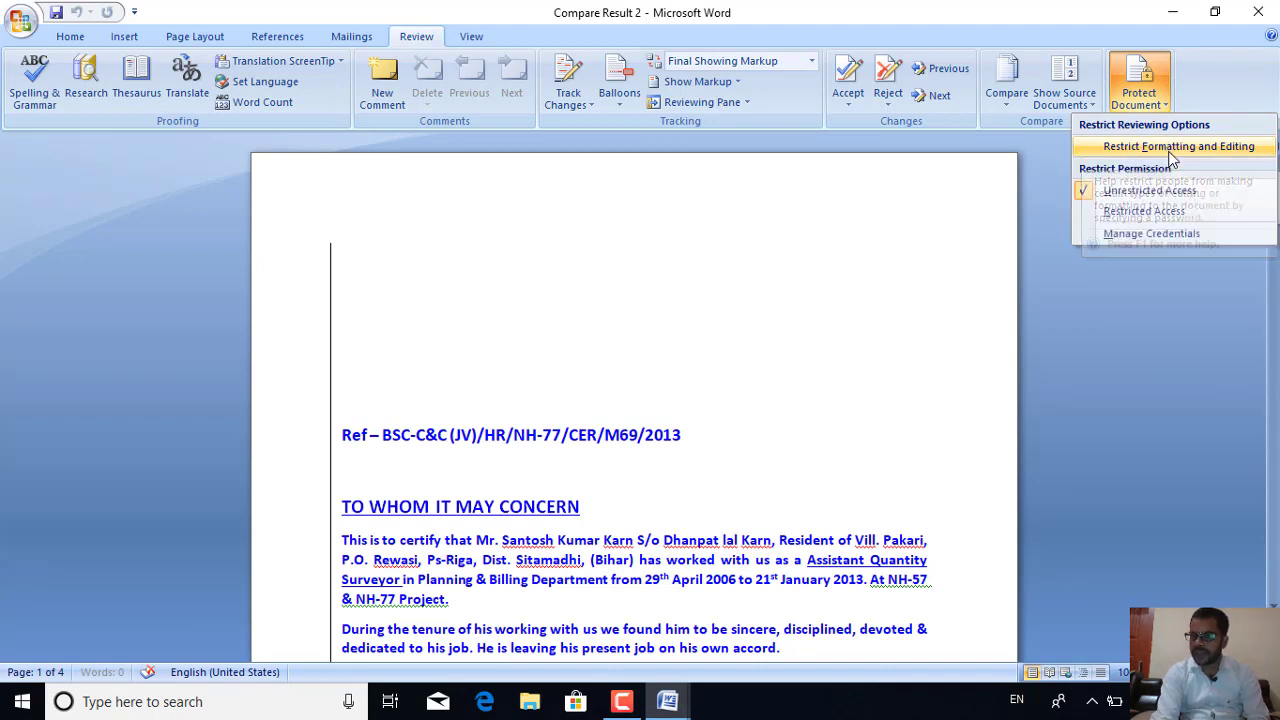
click(1171, 150)
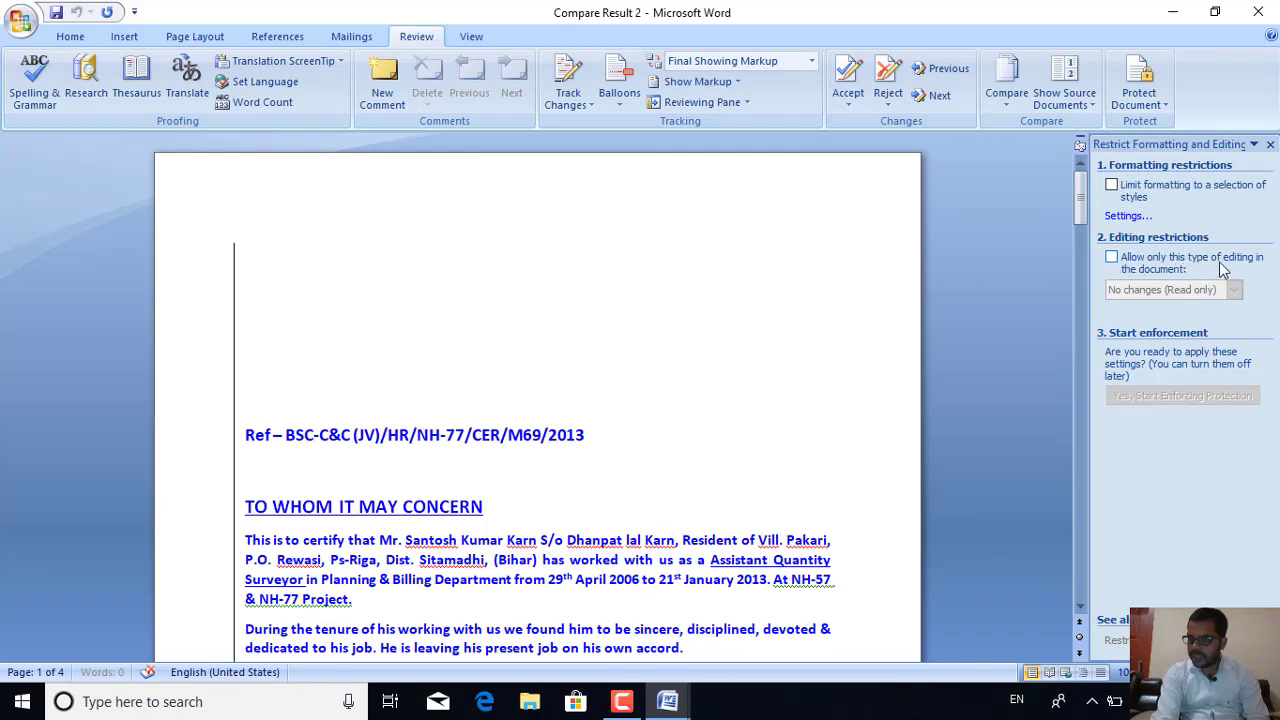
click(1111, 258)
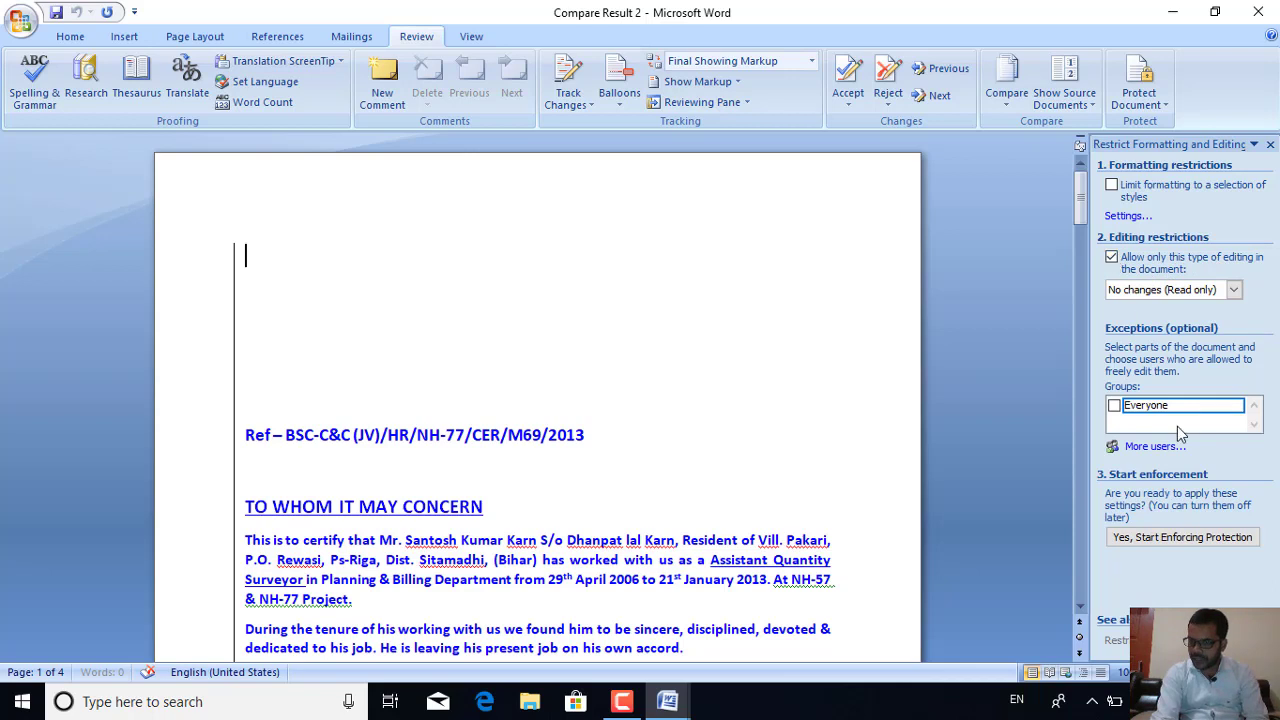
click(1186, 541)
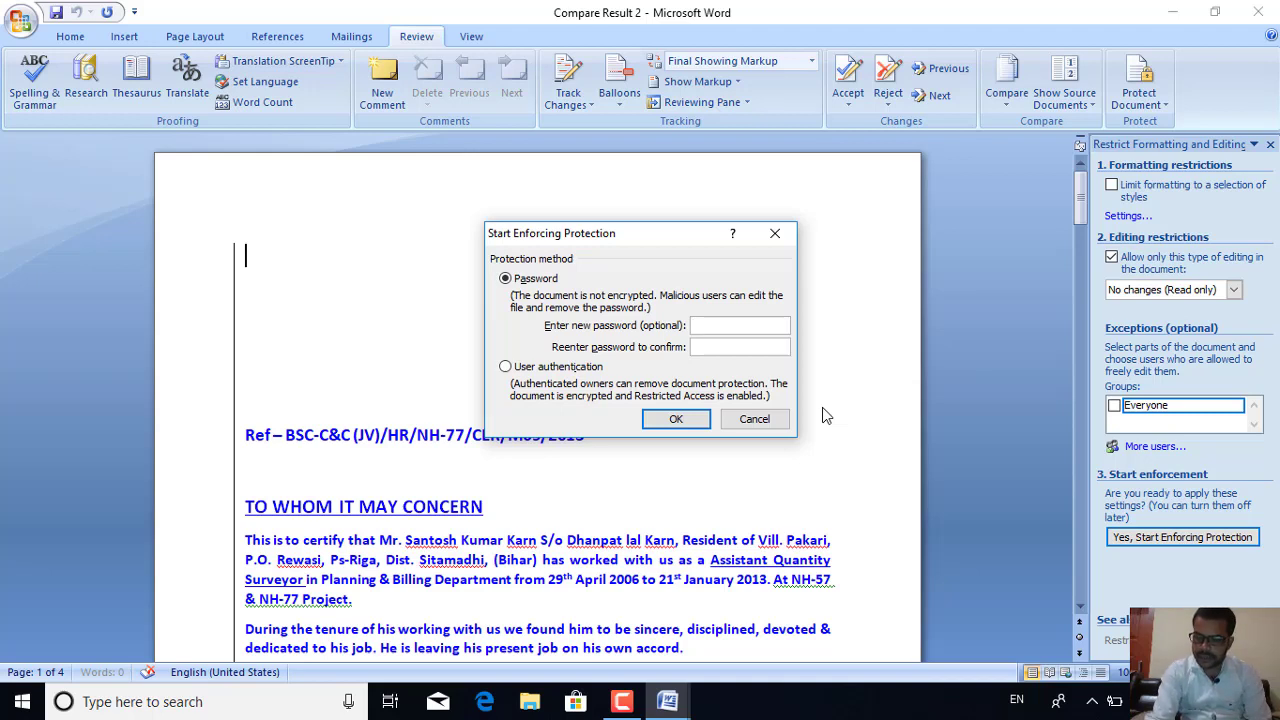
text(123)
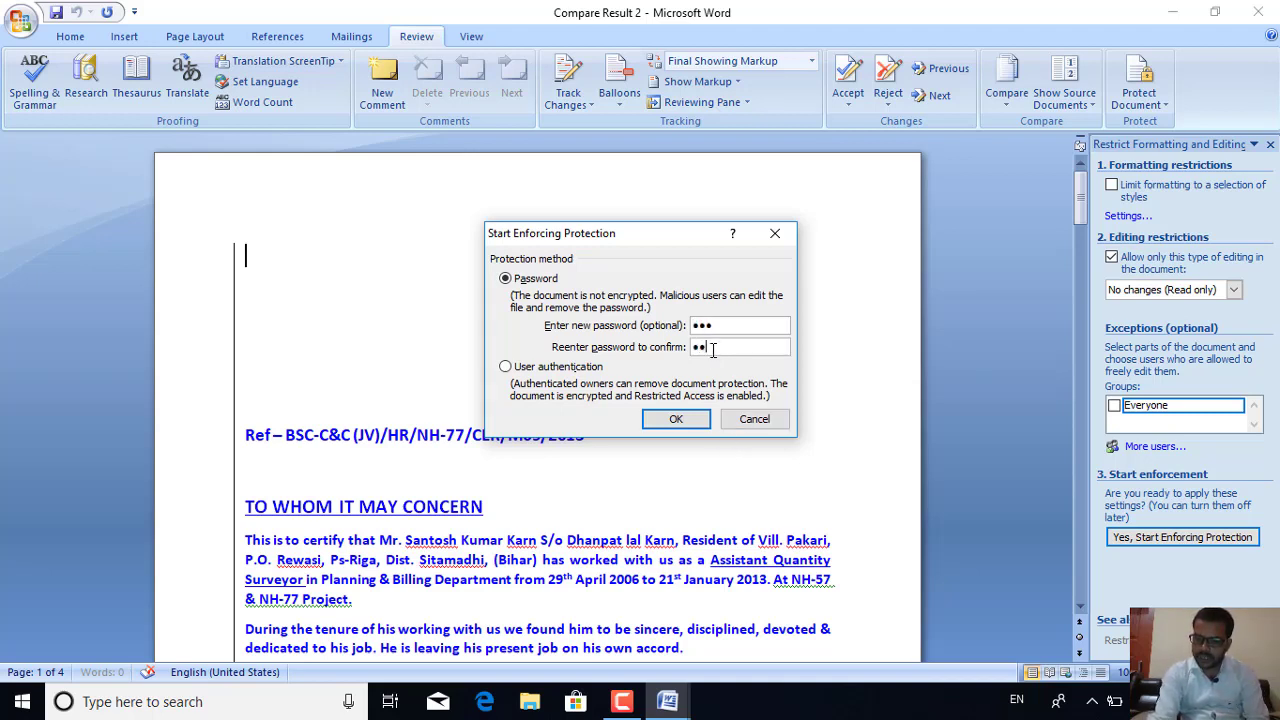
click(675, 421)
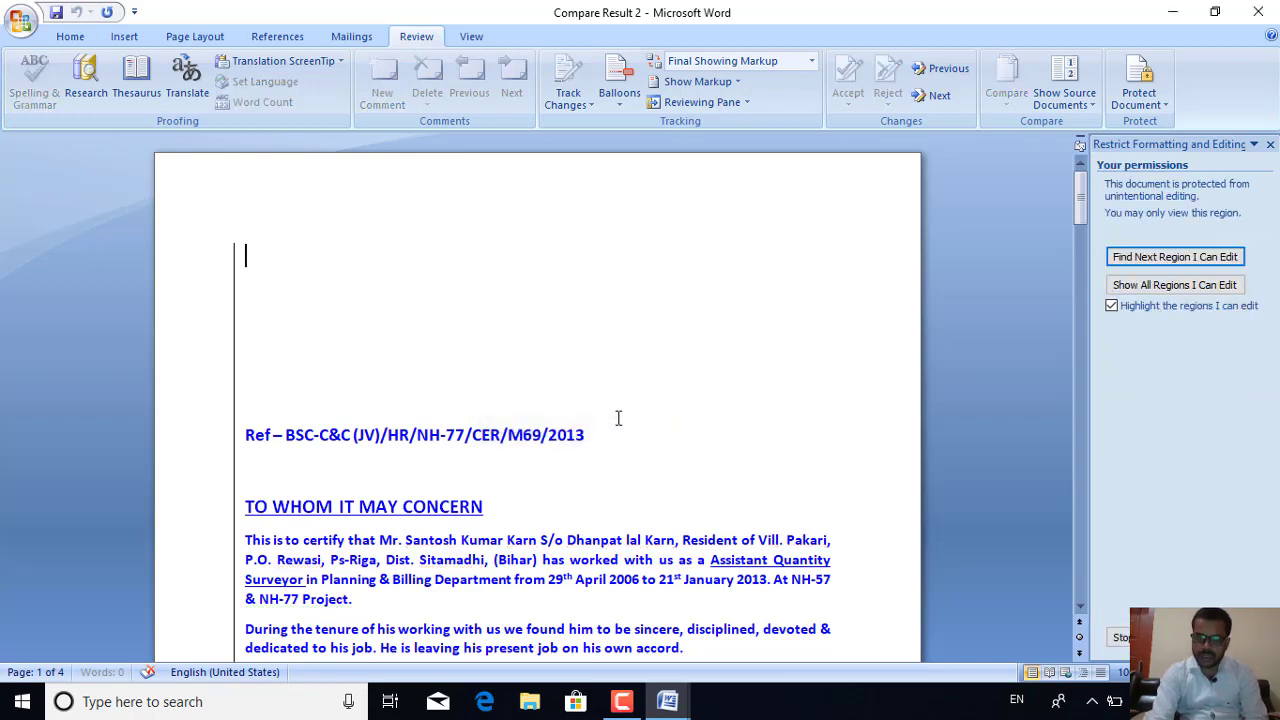
Try deleting text in the protected Compare Result 2 to confirm editing is blocked
click(618, 418)
key(BackSpace)
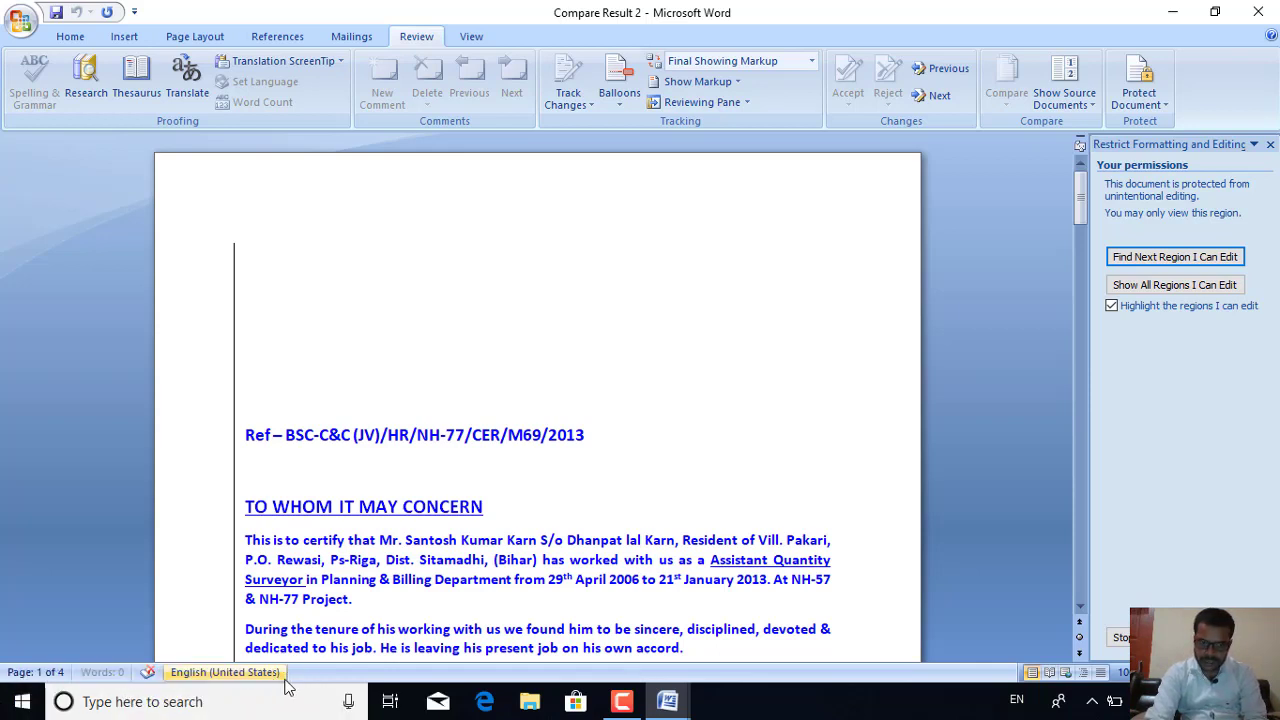
key(BackSpace)
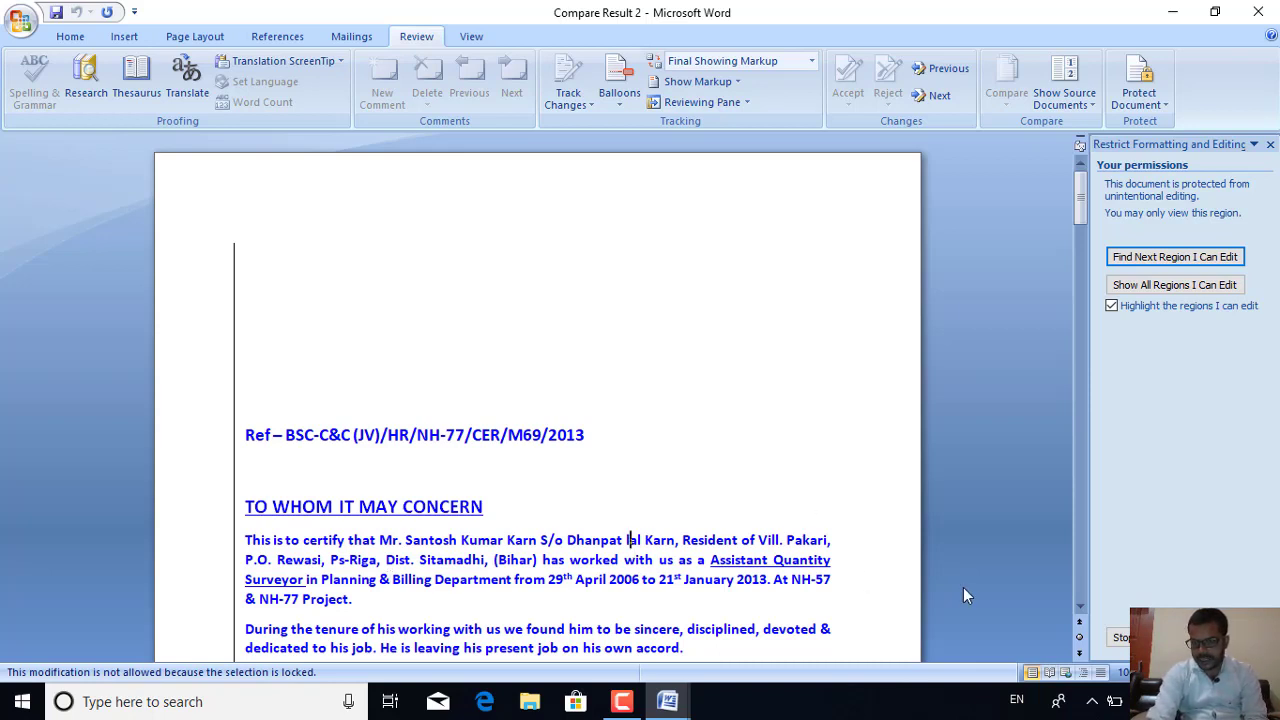
Stop protection with the document password, then type sample text to confirm editing works again
click(1122, 637)
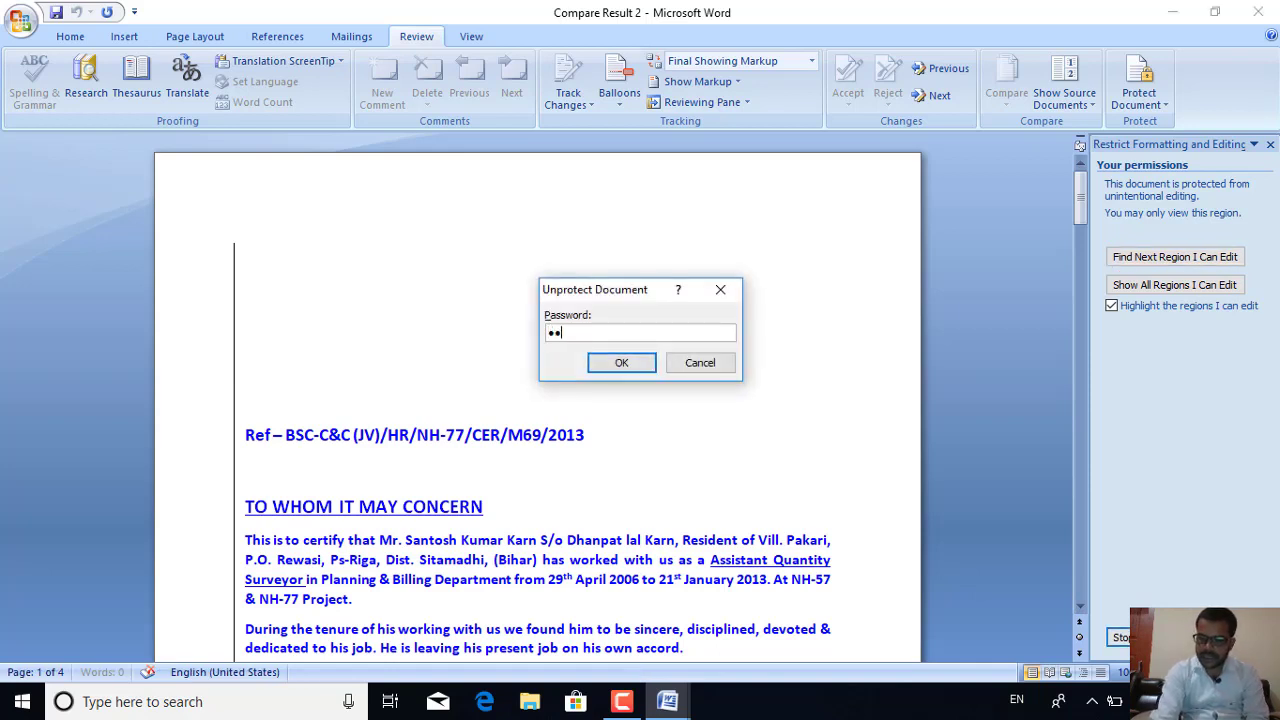
key(Return)
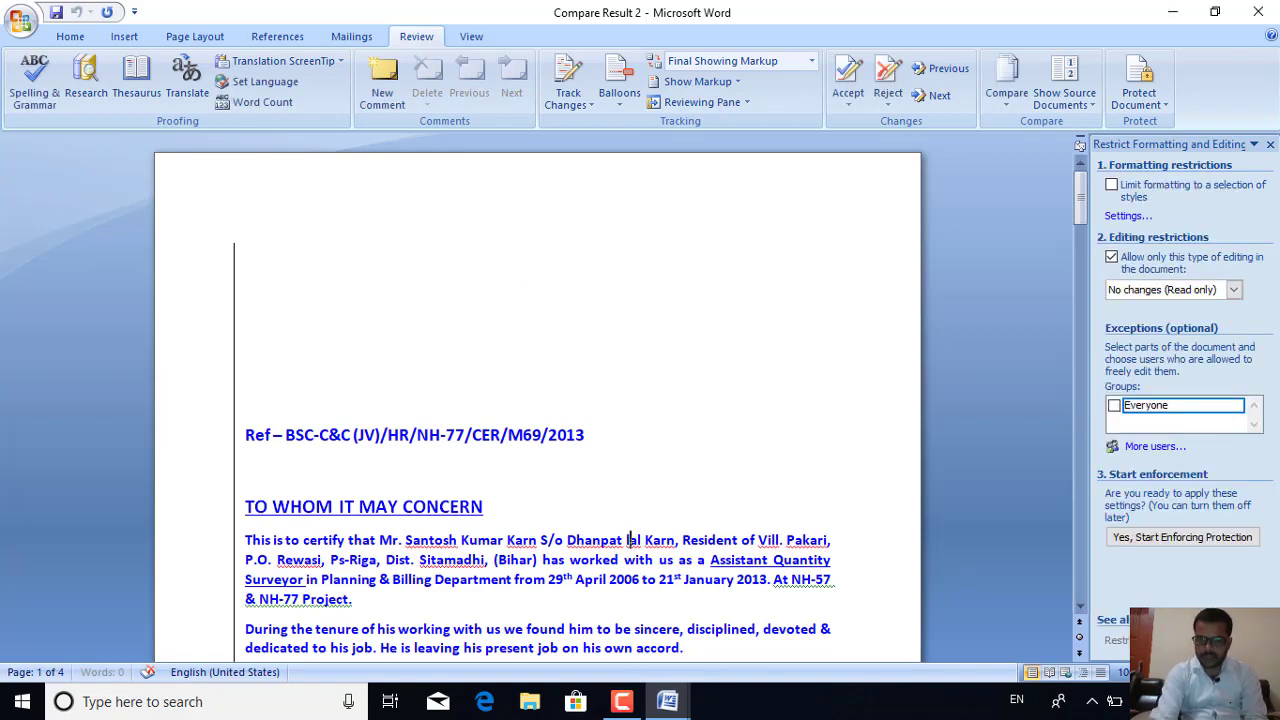
text(bnbnbnbn)
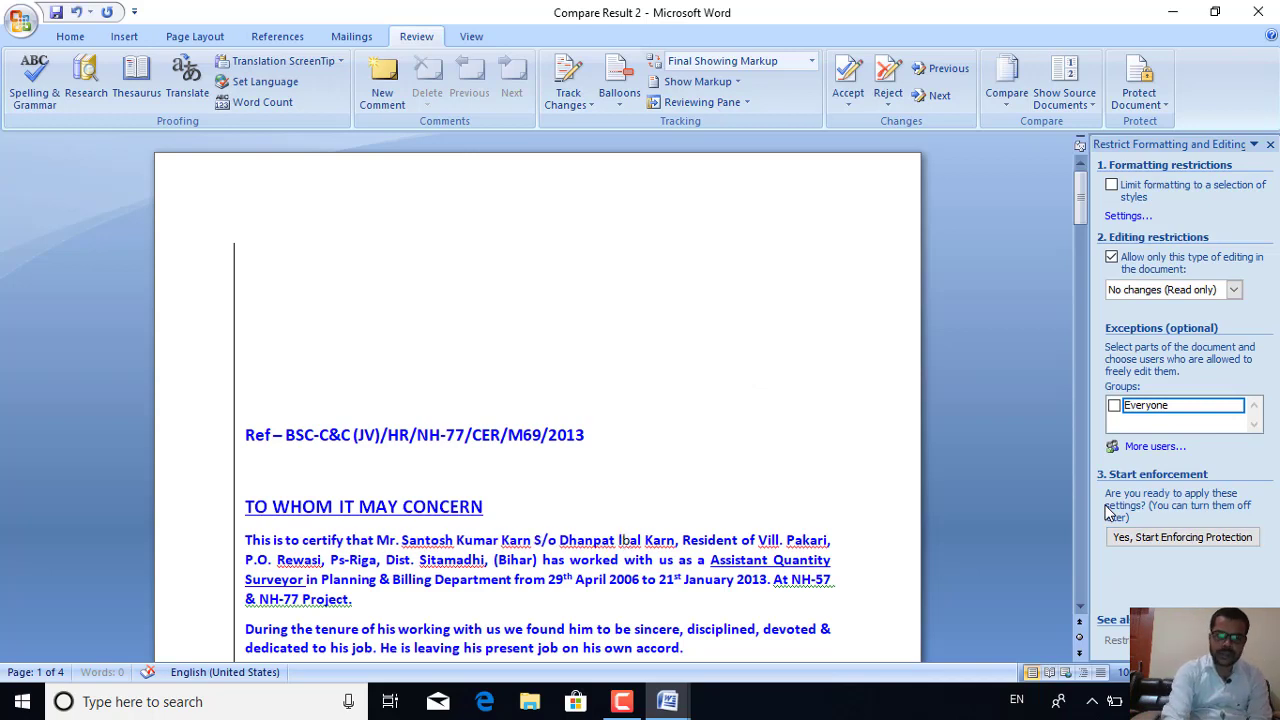